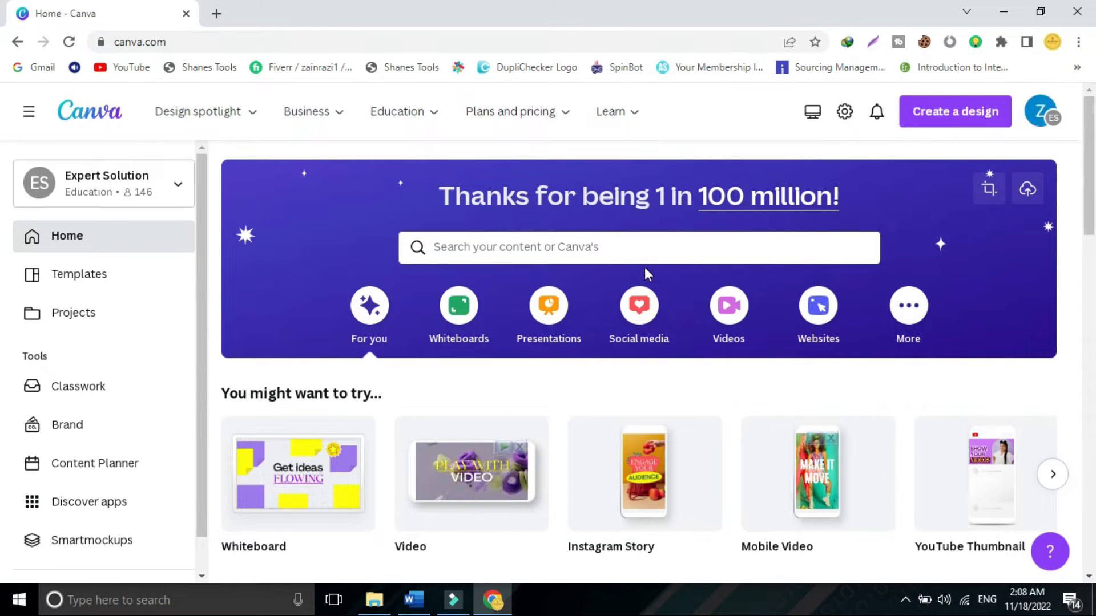
Search the Canva templates for "youtube thumbnails" and browse the results.
click(606, 255)
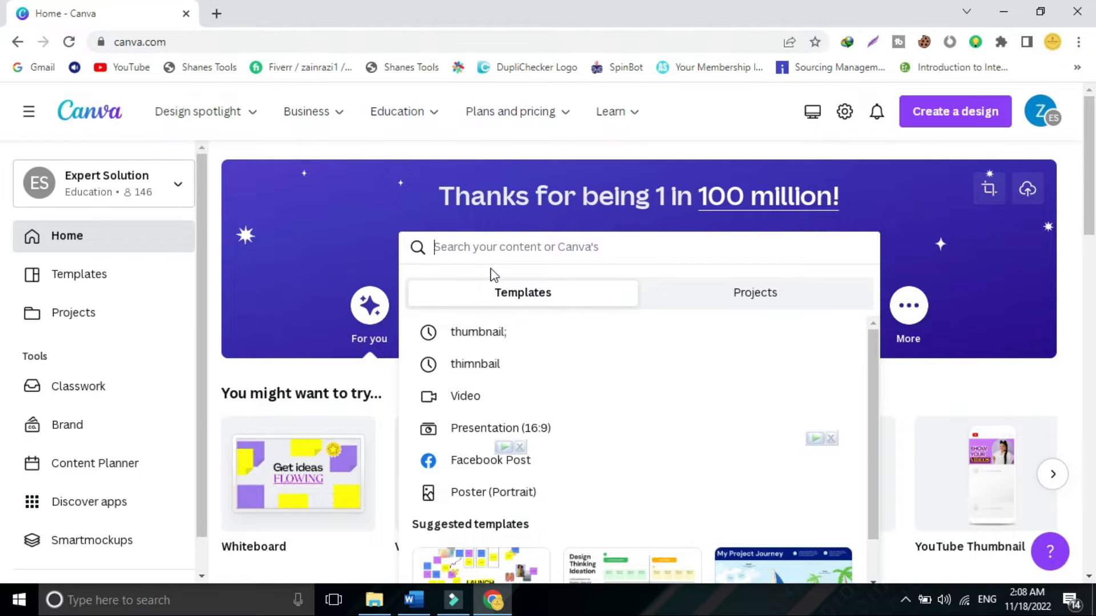
text(youti)
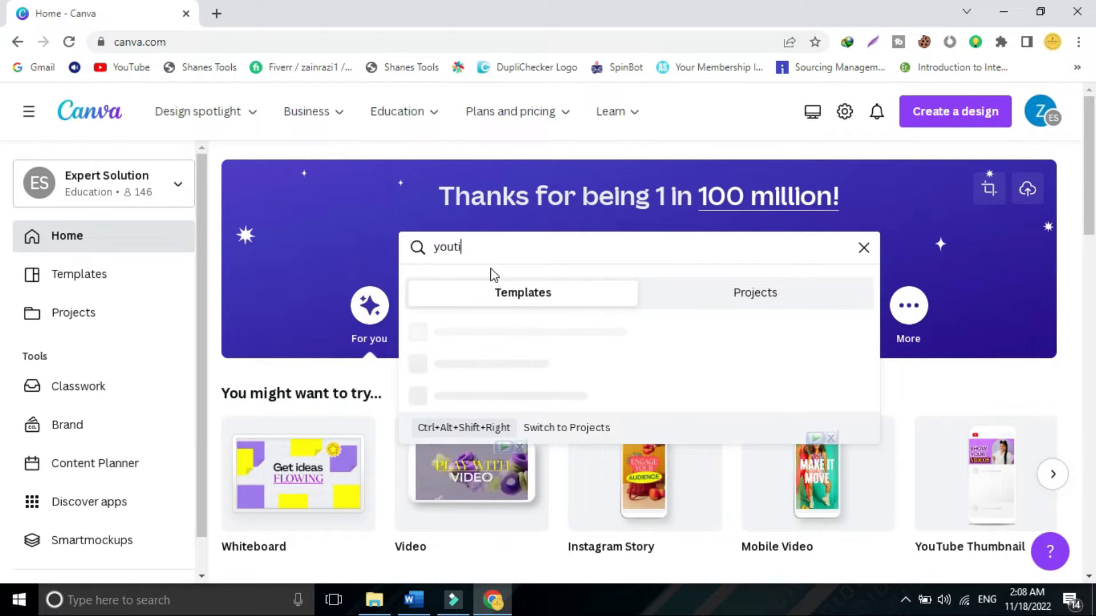
key(BackSpace)
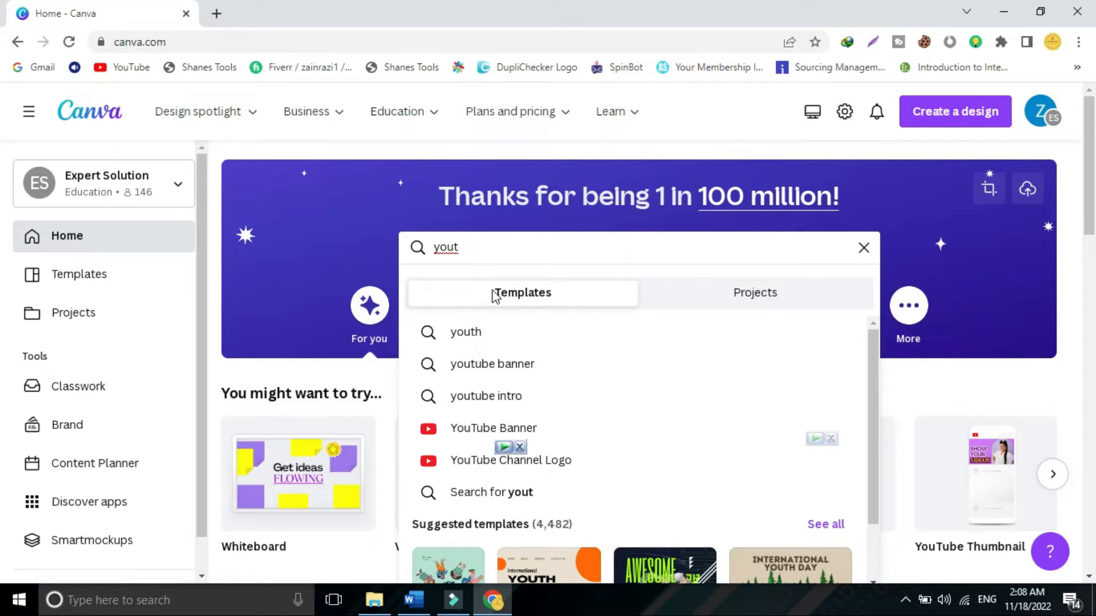
text(ub)
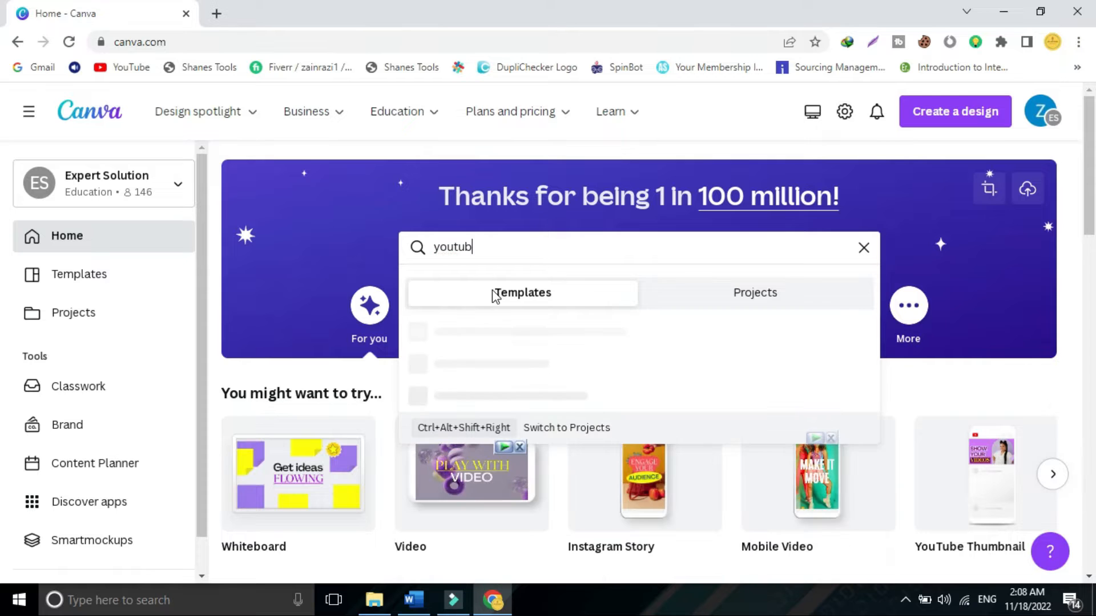
text(e t)
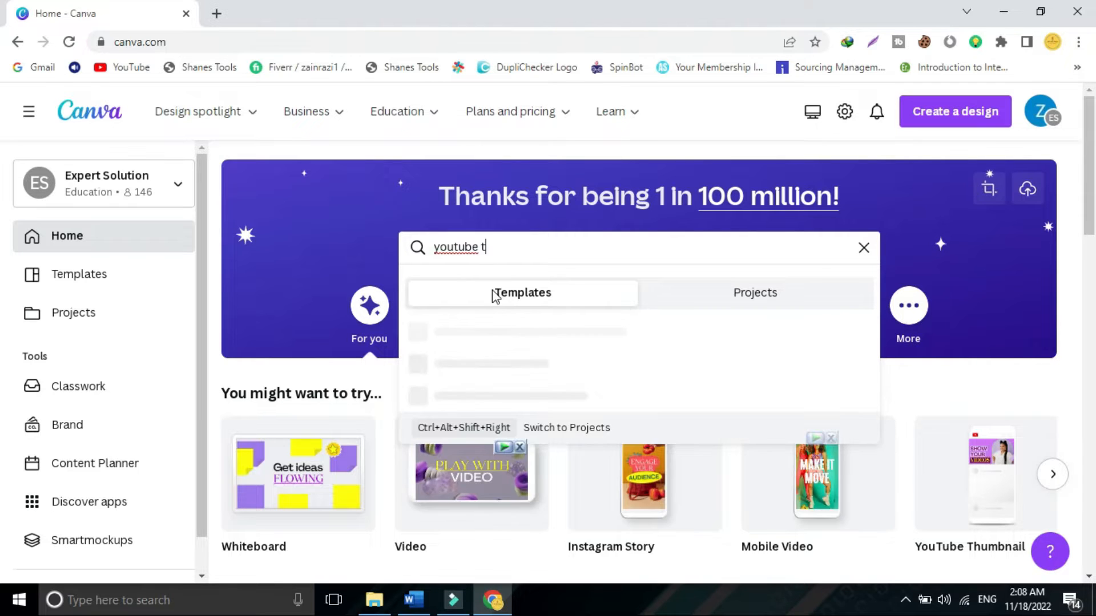
click(517, 337)
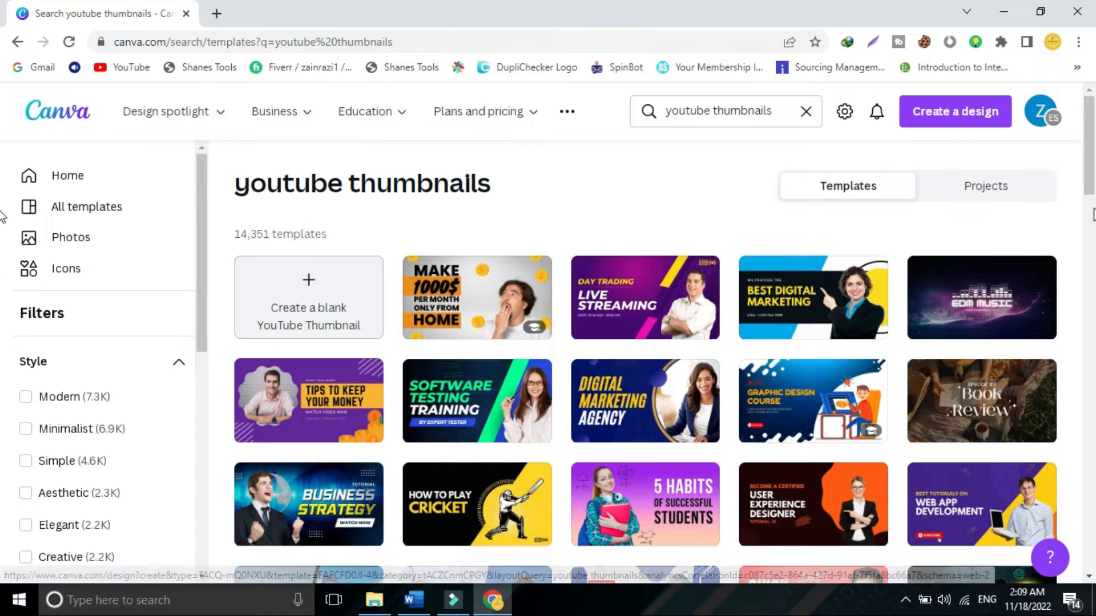
scroll(5, 188, down, 3)
scroll(3, 188, down, 4)
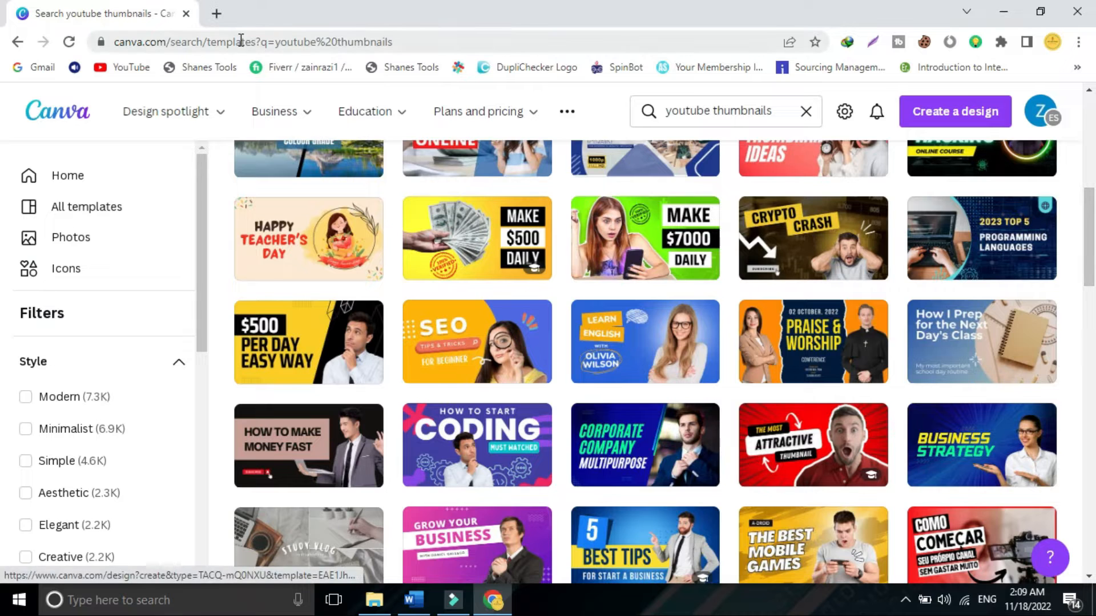
Search Google for "YT Thumbnail size" in a new browser tab and highlight the recommended resolution.
click(216, 13)
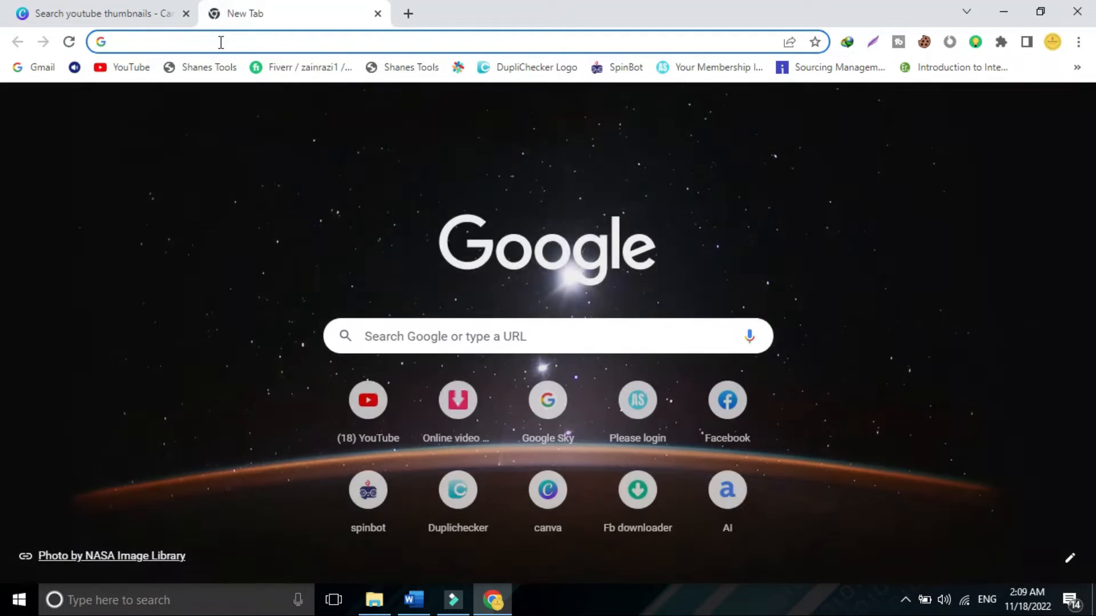
click(220, 42)
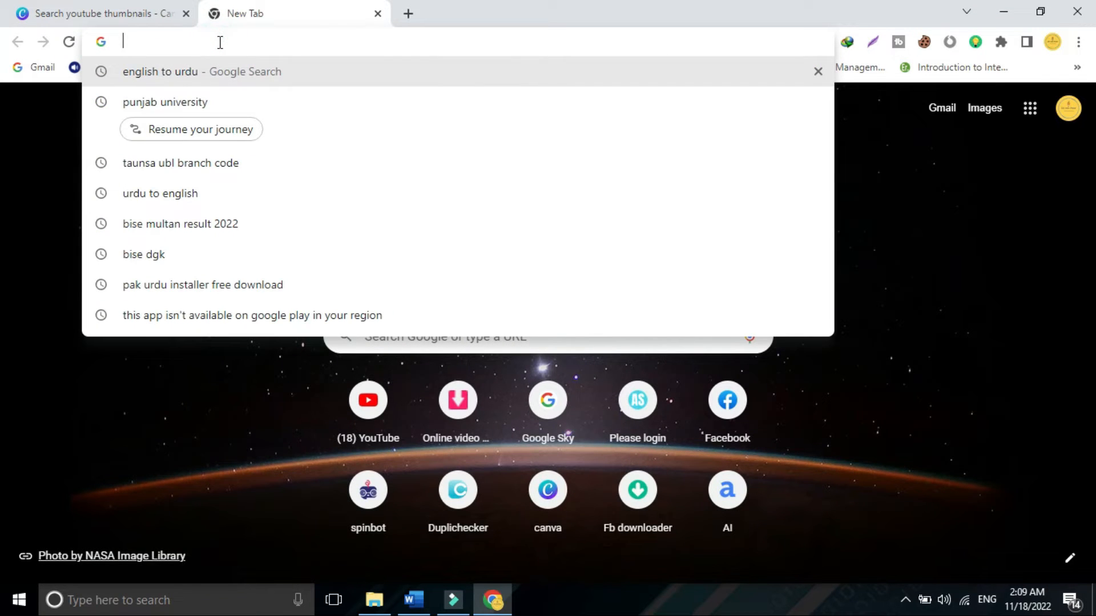
text(YT T)
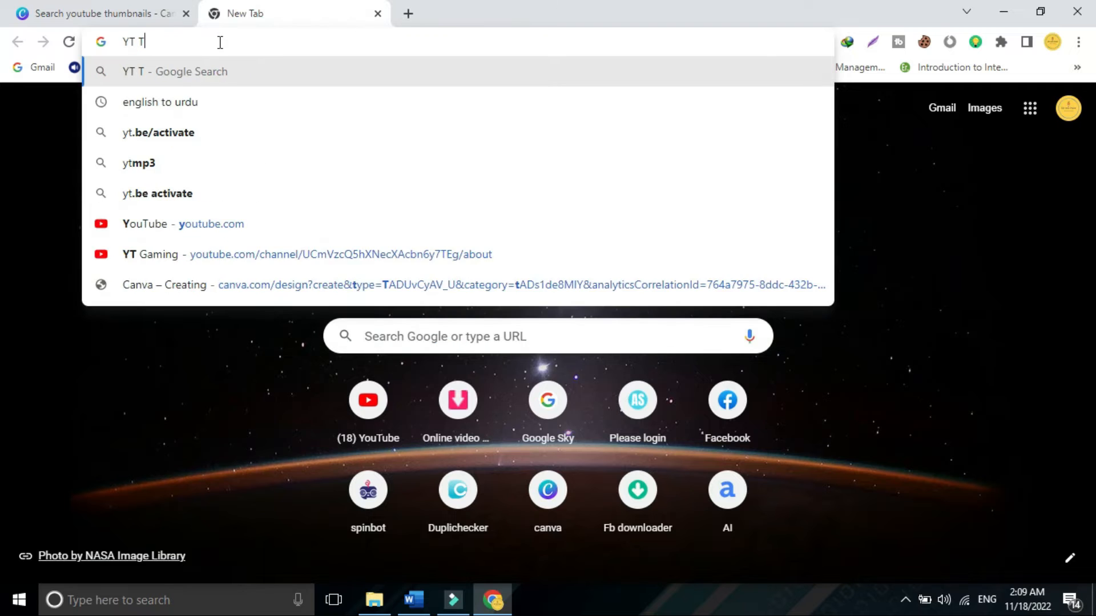
text(humbn)
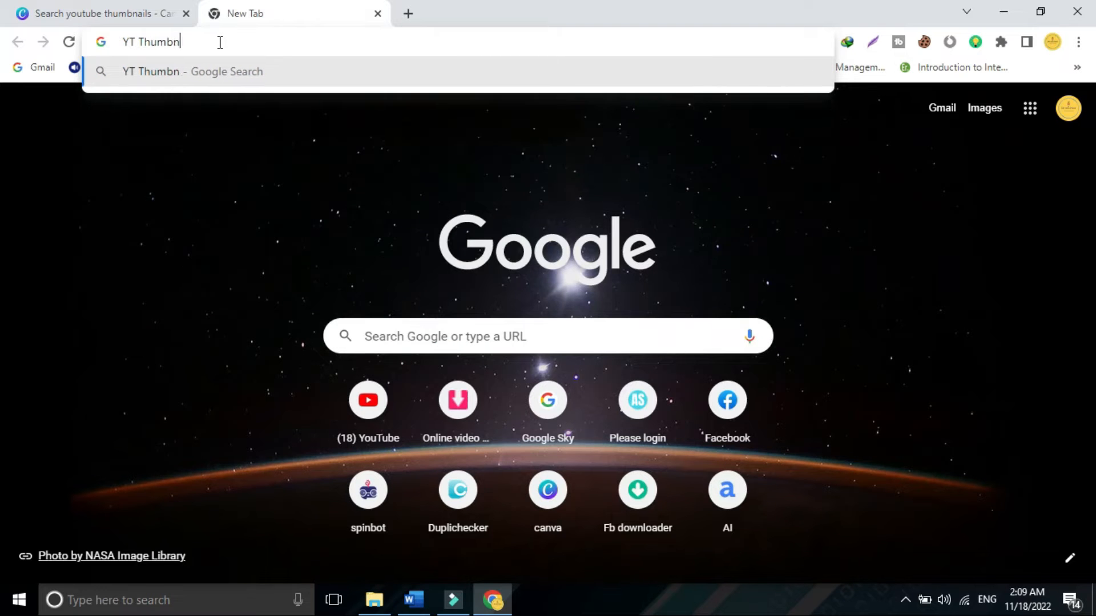
text(ail size)
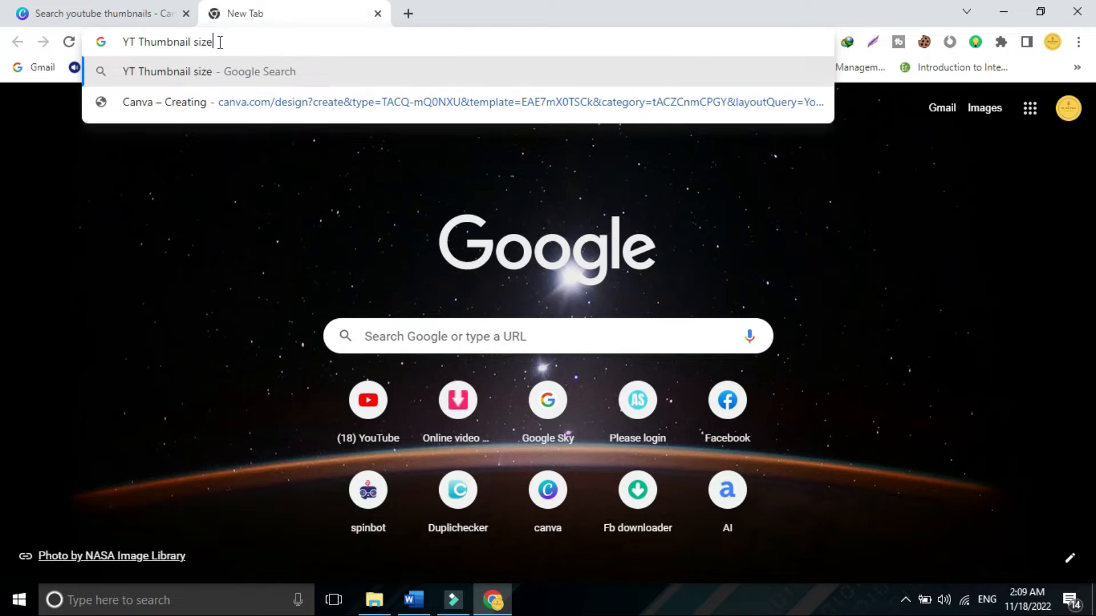
key(Return)
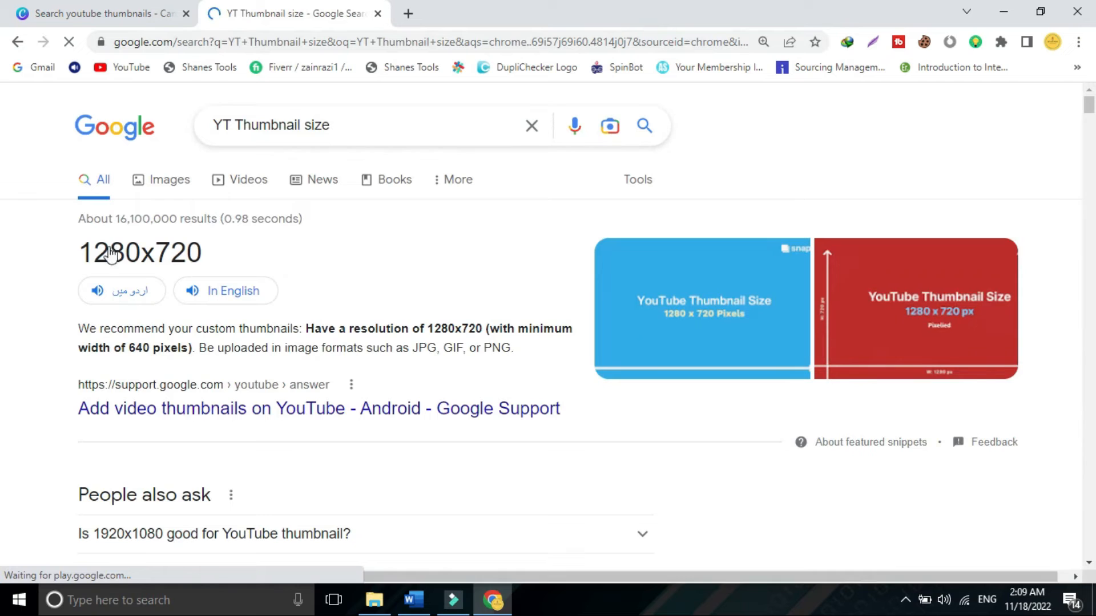
click(71, 249)
drag(145, 245, 208, 251)
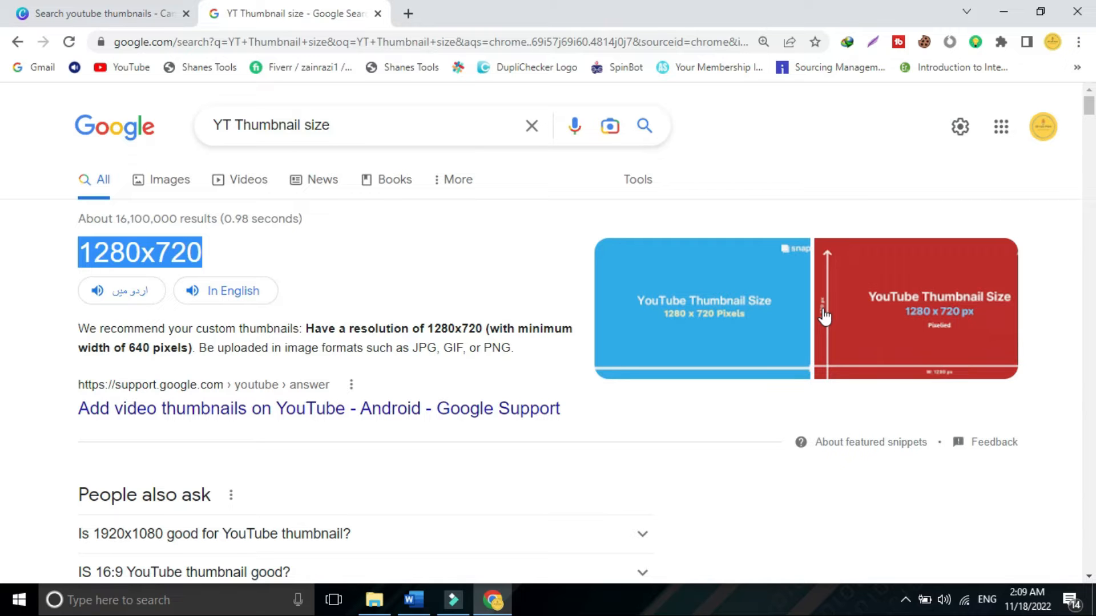
Look over the first YouTube thumbnail templates in Canva and recheck the recommended size in the Google results.
click(93, 8)
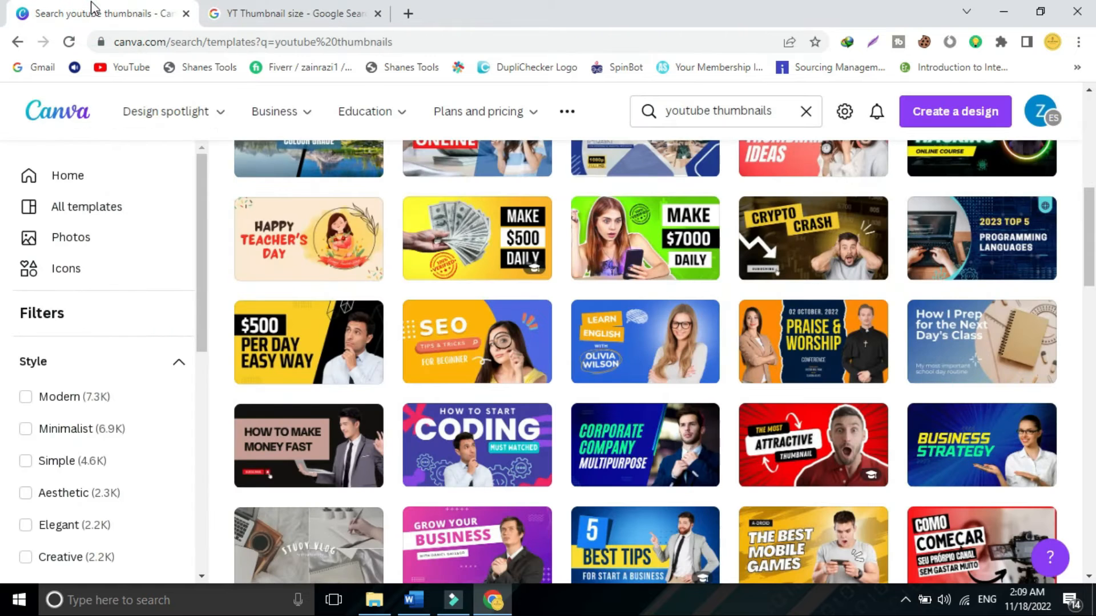
drag(1089, 214, 1091, 115)
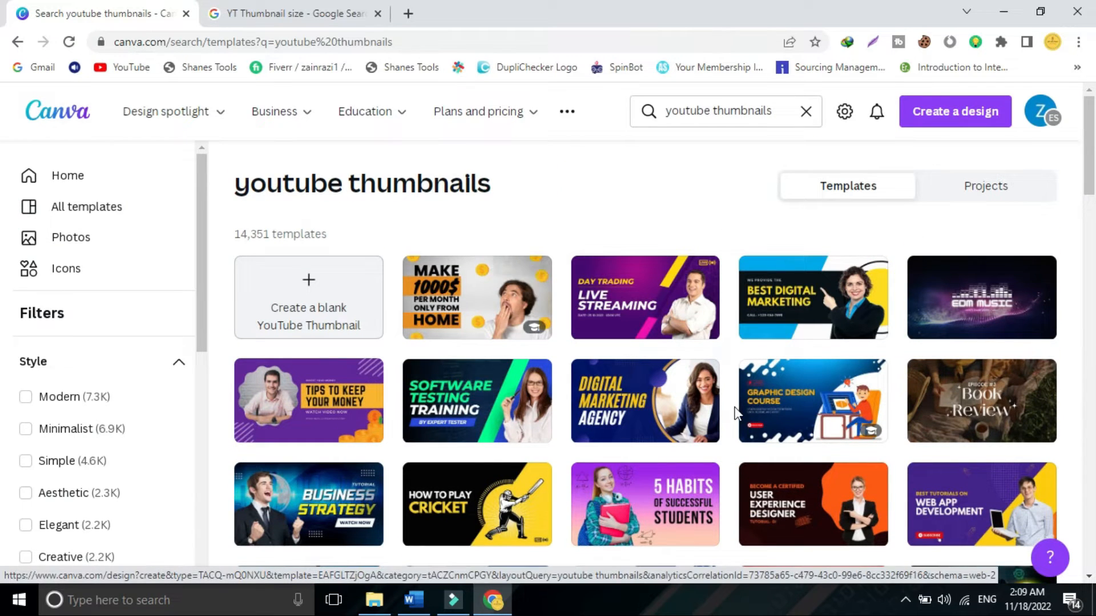
drag(1091, 180, 1091, 137)
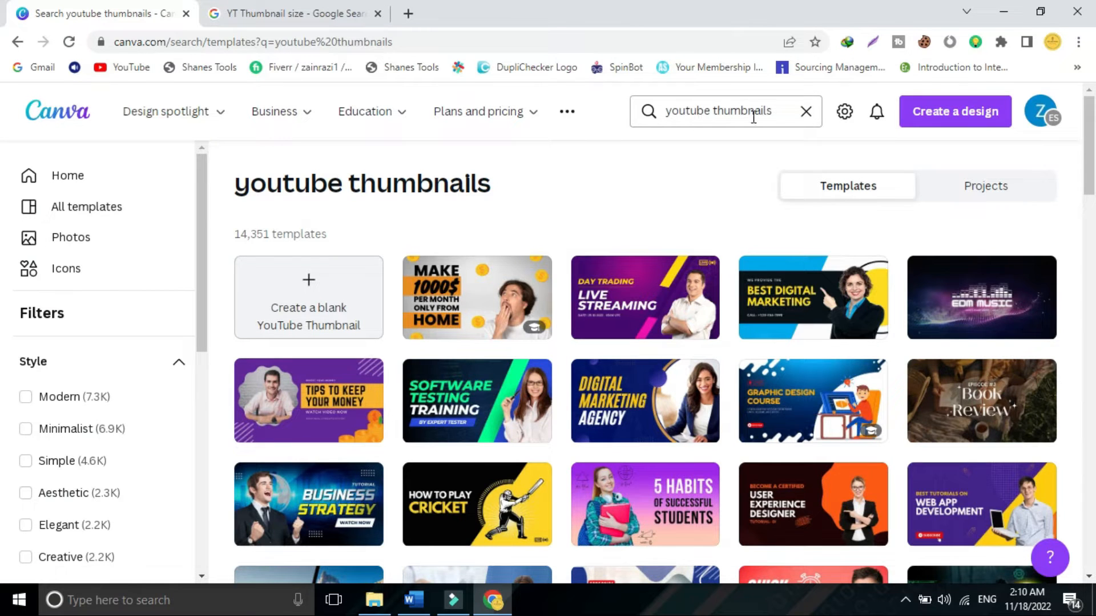
click(314, 13)
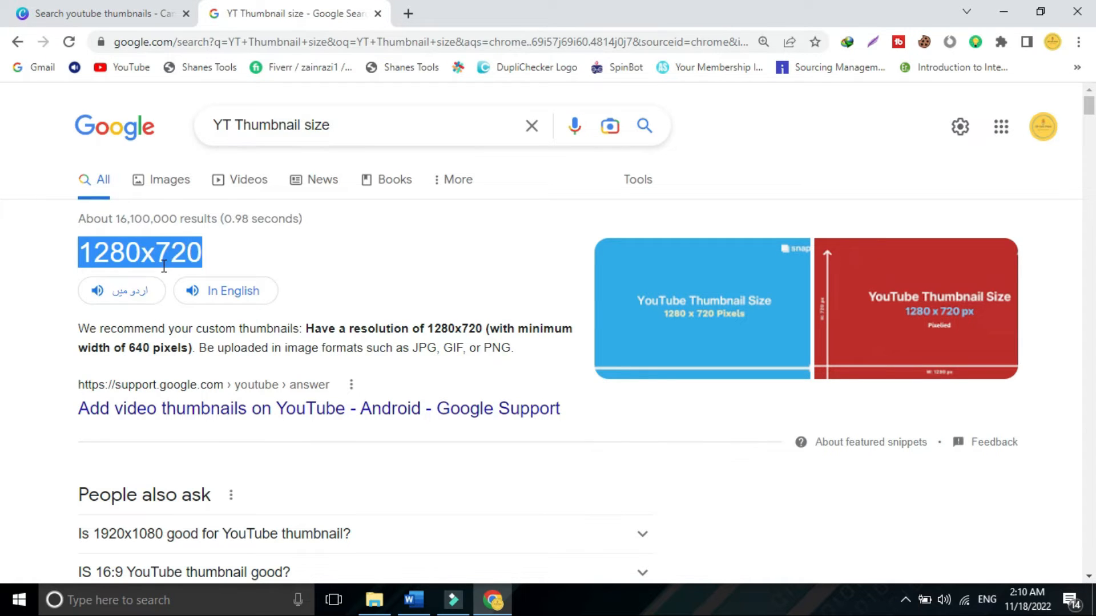
Create a new custom-size Canva design 1280 px wide and 720 px high and view its blank canvas.
click(133, 16)
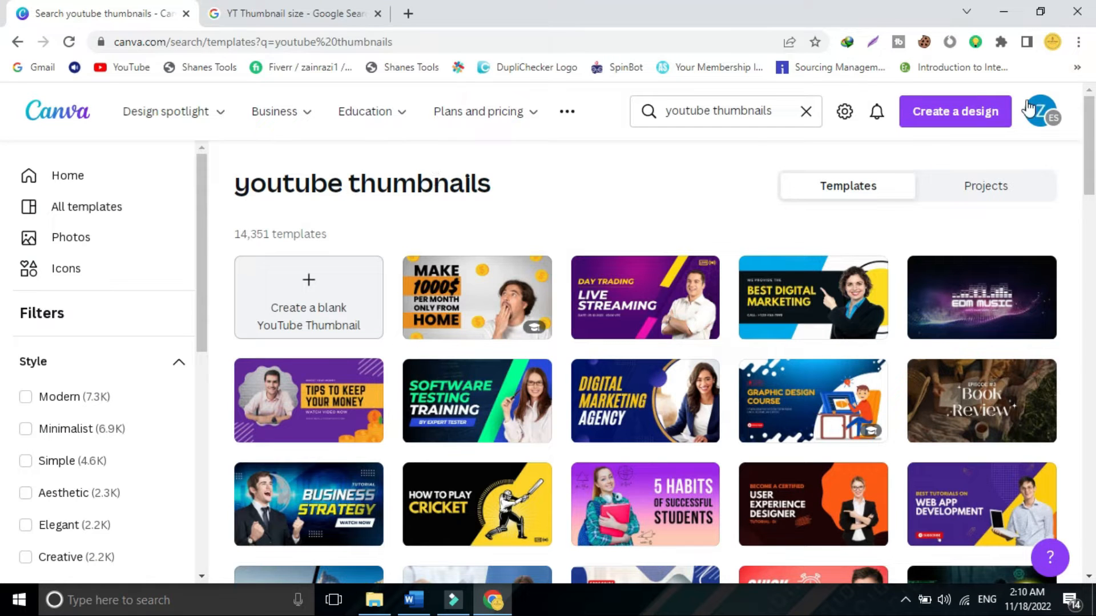
click(978, 118)
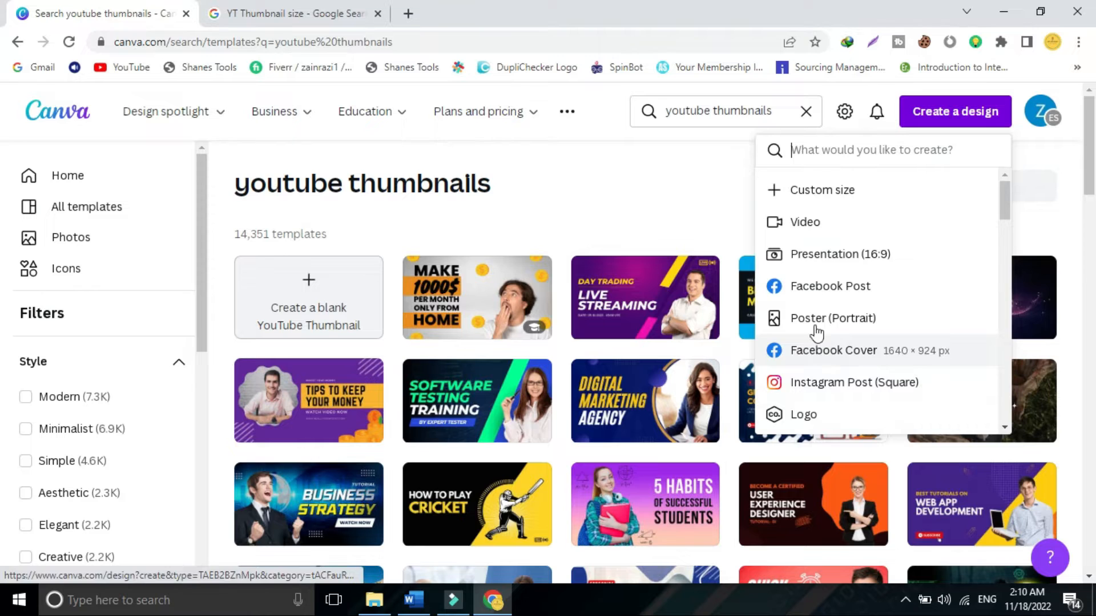
click(835, 196)
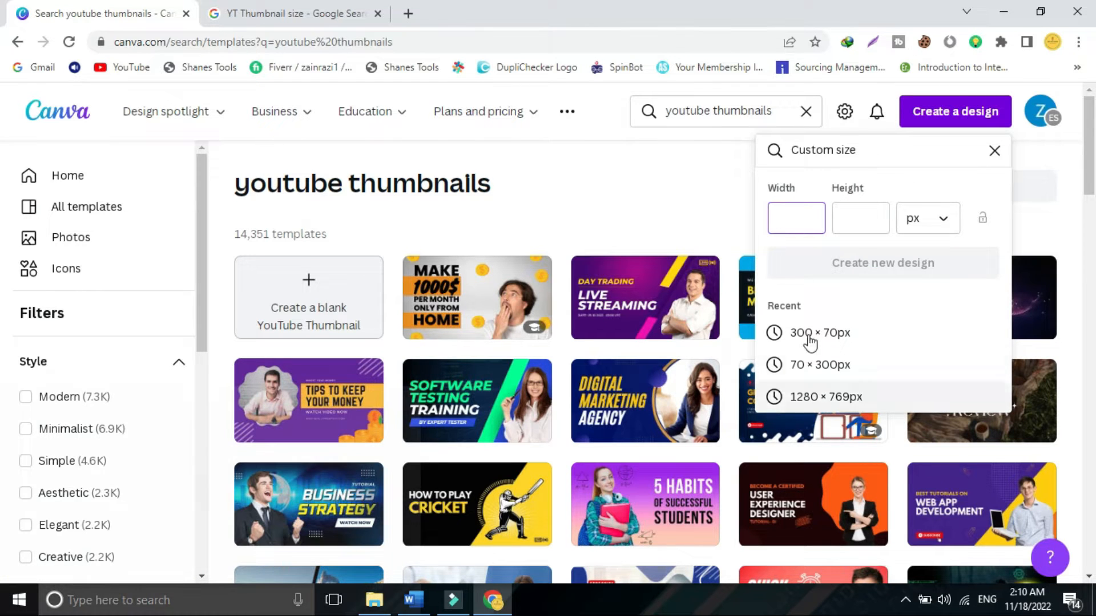
text(1280)
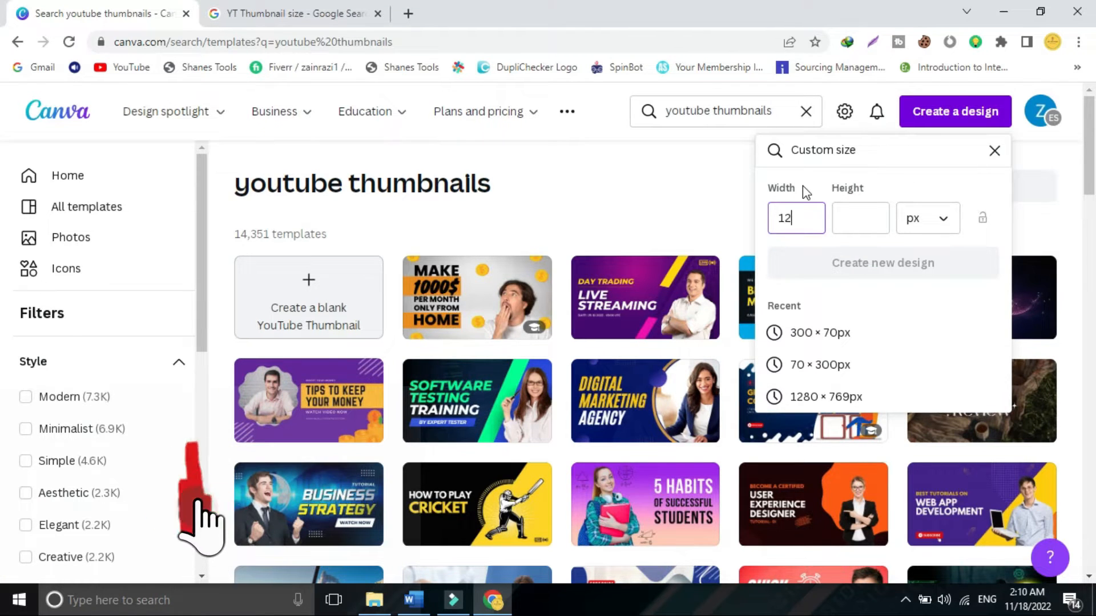
click(854, 219)
text(720)
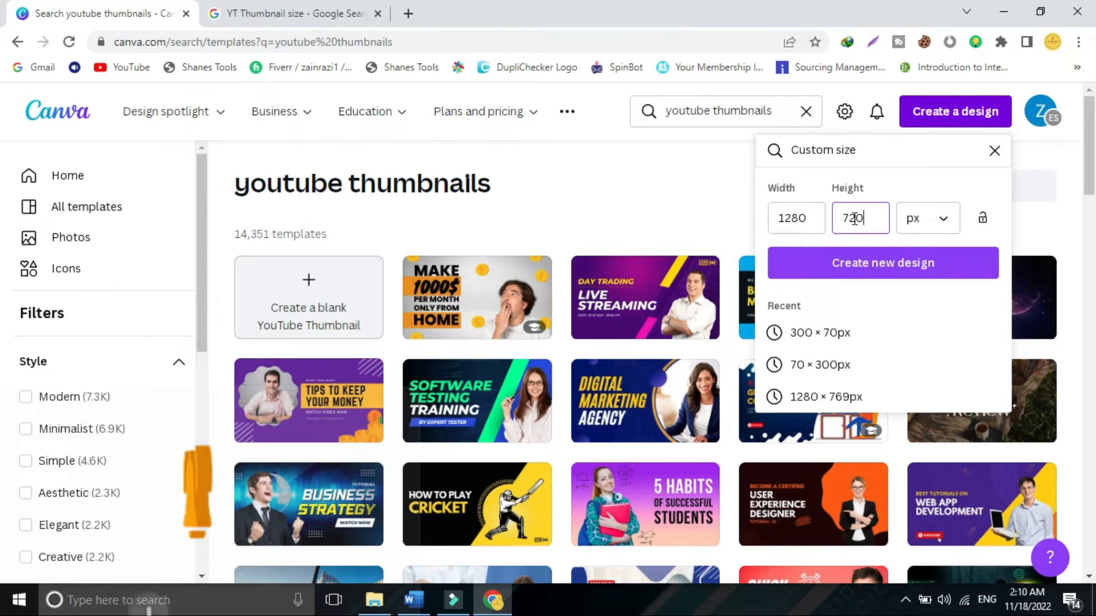
click(916, 230)
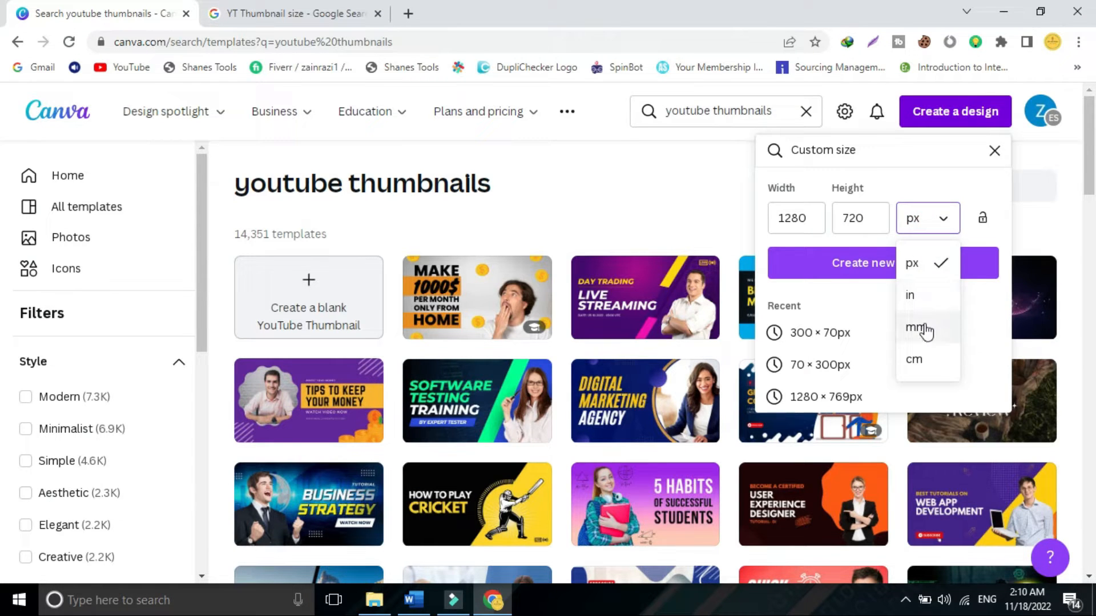
click(922, 222)
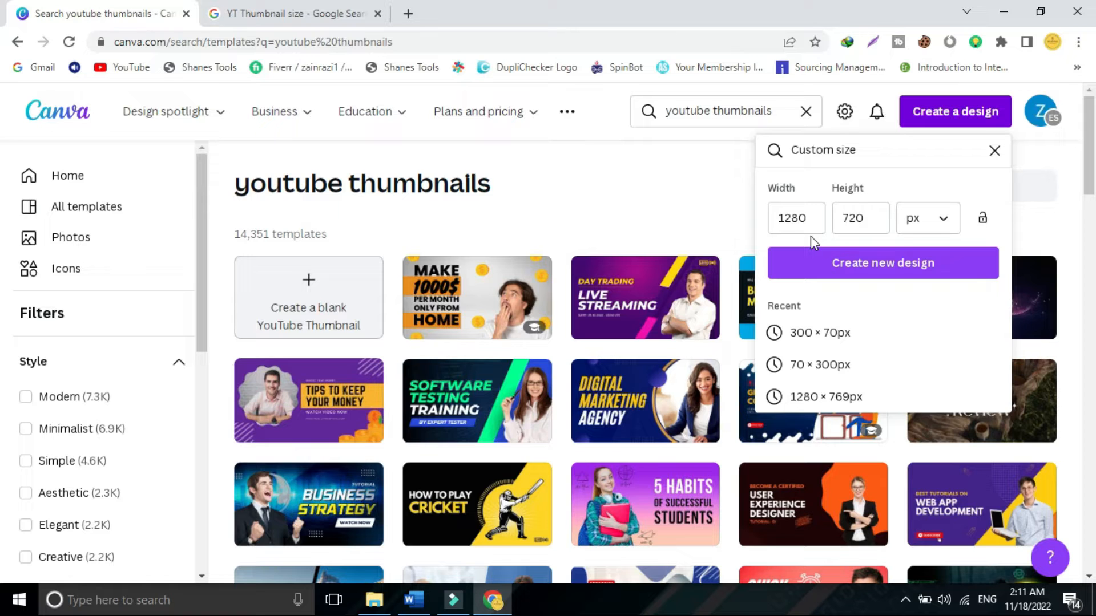
click(886, 265)
click(451, 13)
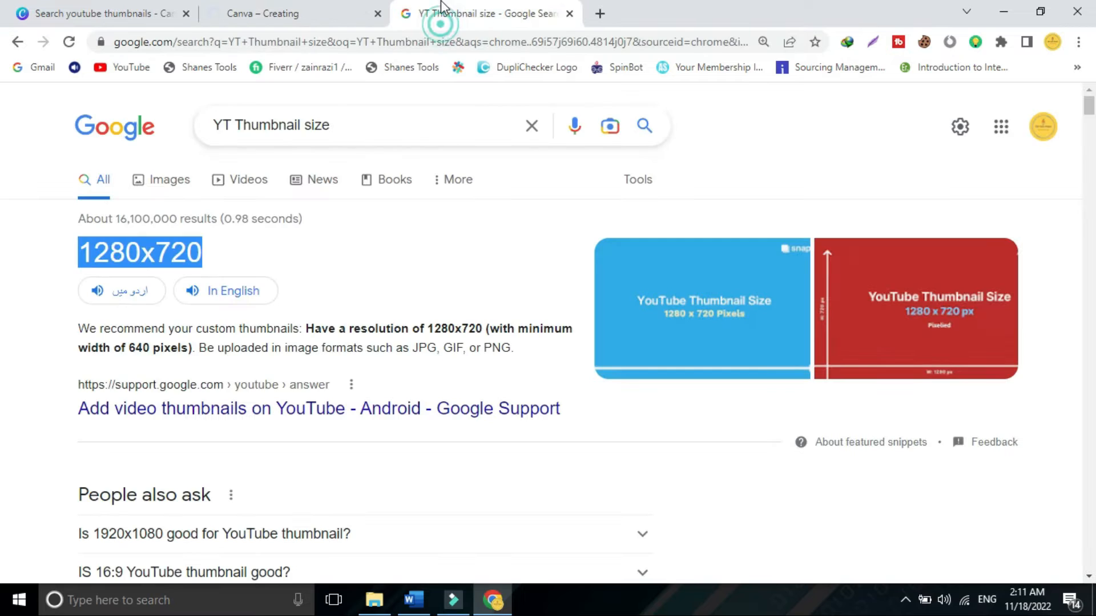
click(274, 13)
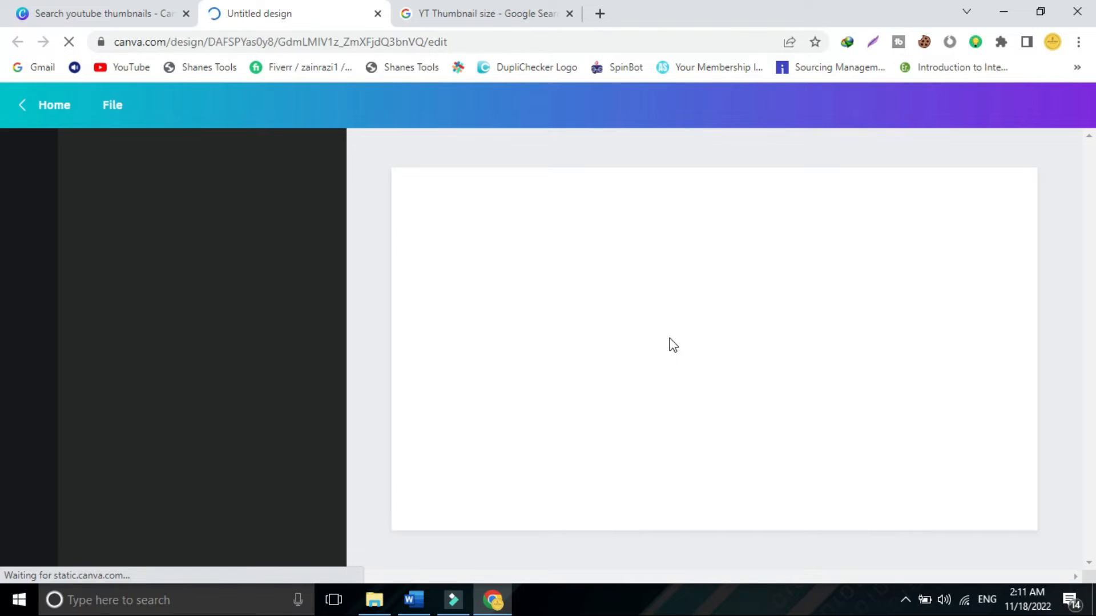
Create a blank YouTube Thumbnail design from the template search results.
click(131, 14)
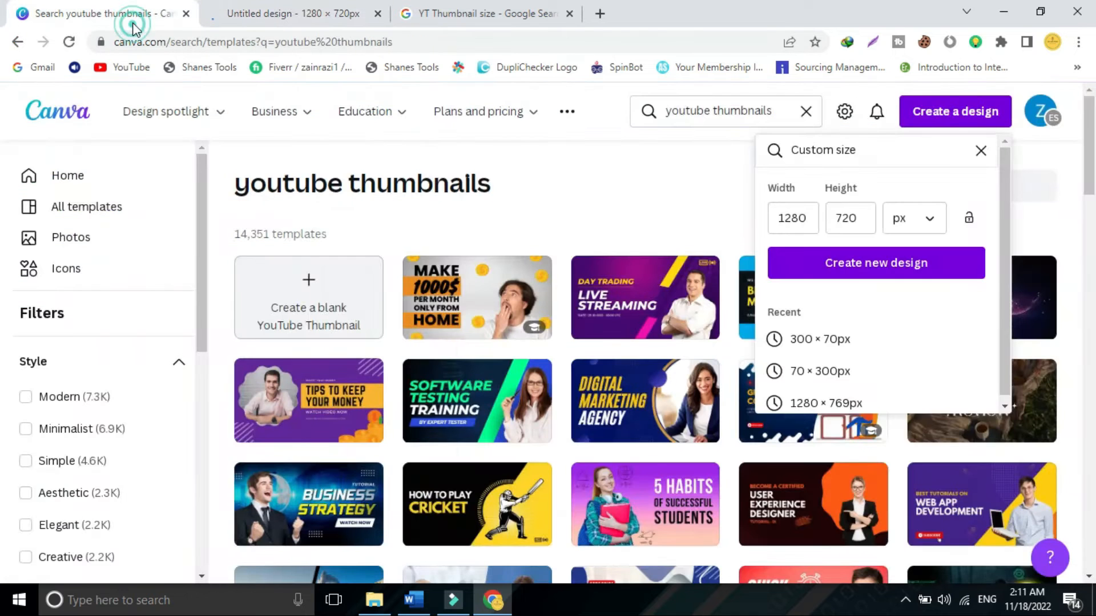
click(297, 284)
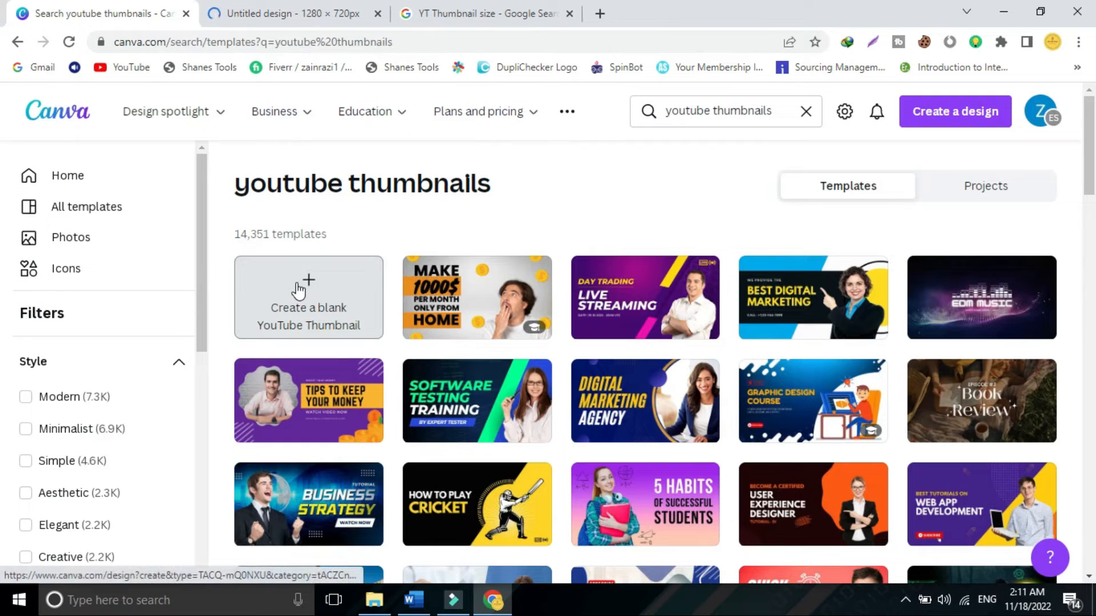
click(309, 286)
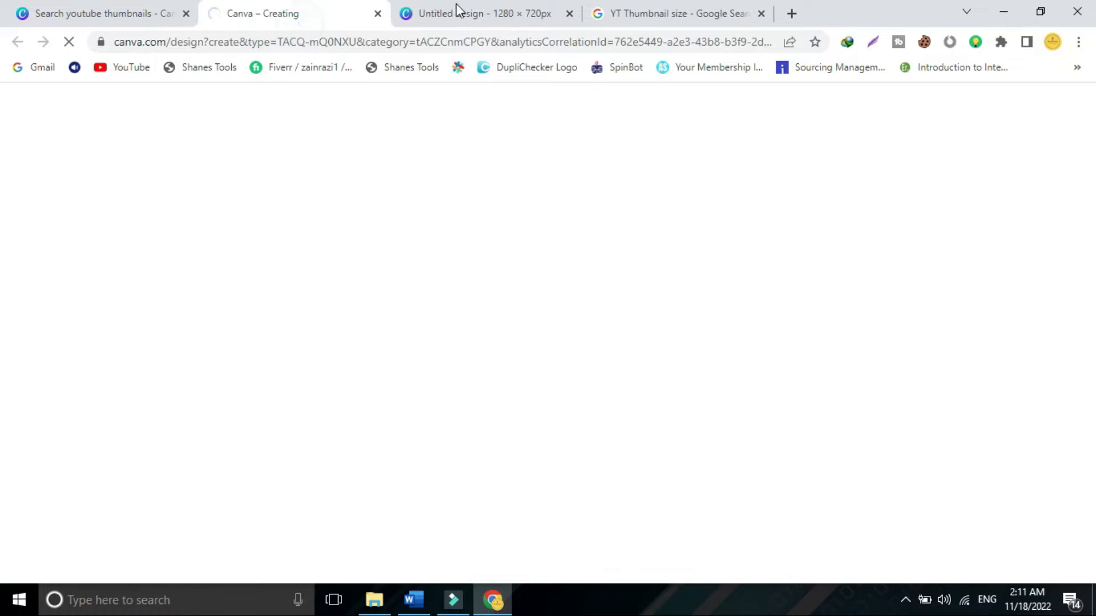
Compare the custom 1280 × 720 px design with the blank YouTube Thumbnail design, ending on the YouTube Thumbnail one.
click(477, 14)
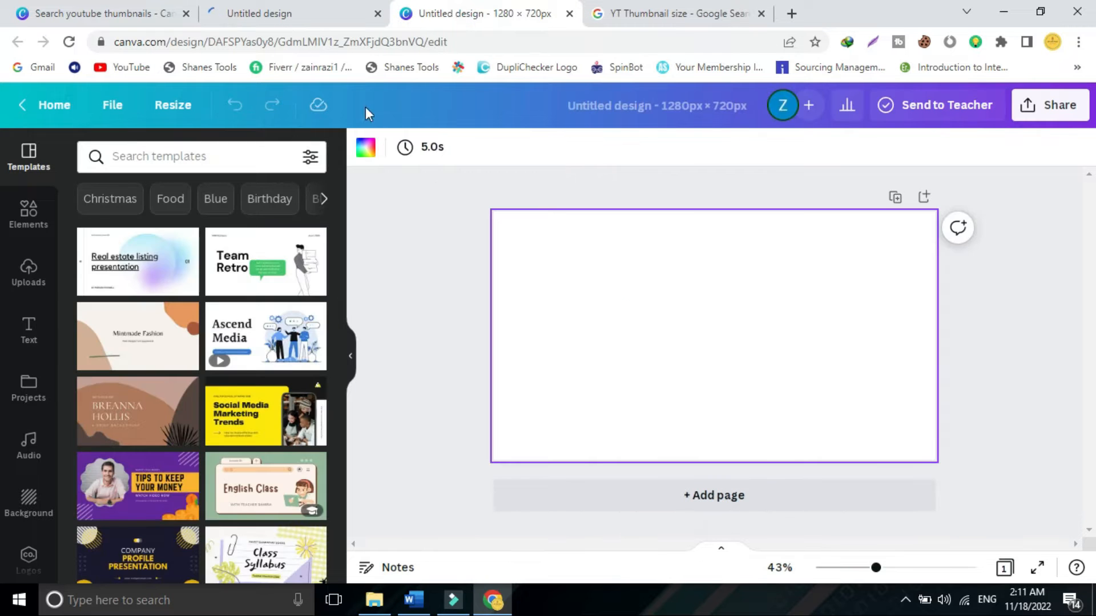
click(292, 12)
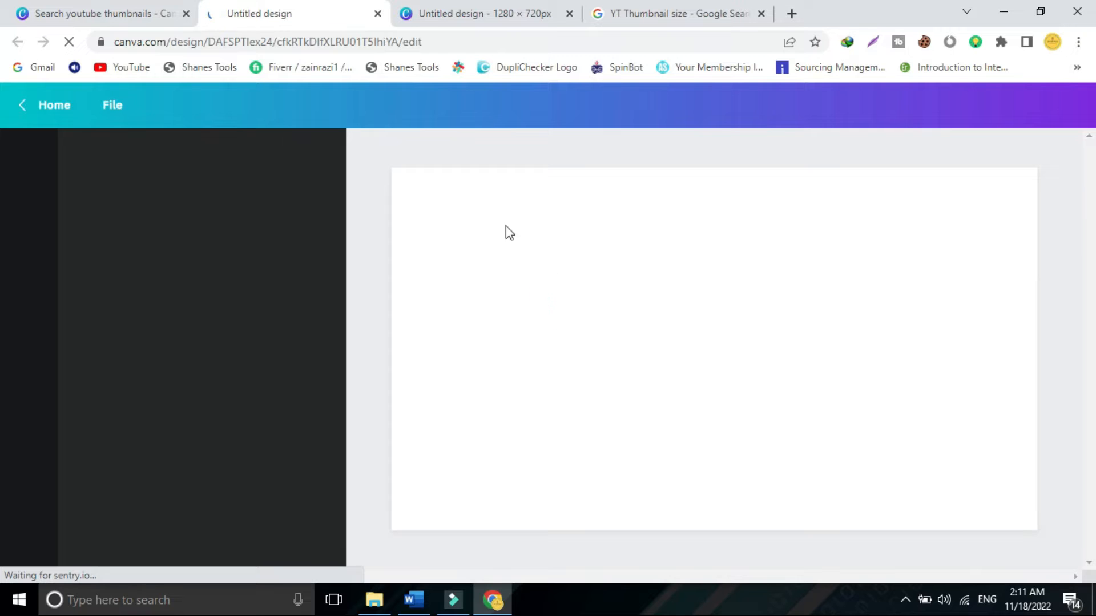
click(460, 17)
click(306, 17)
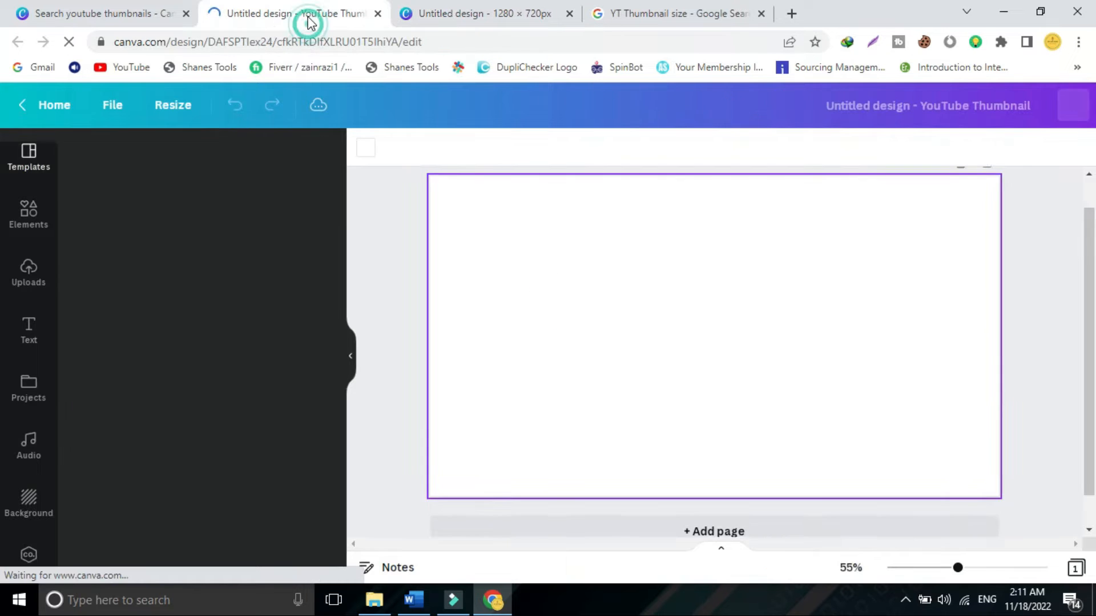
click(460, 10)
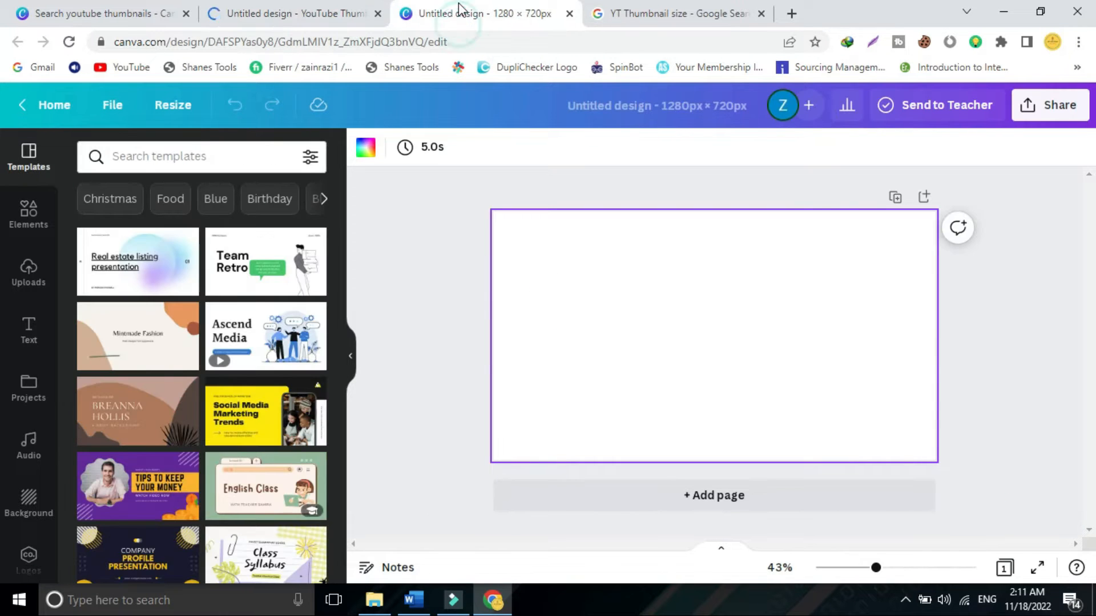
click(306, 11)
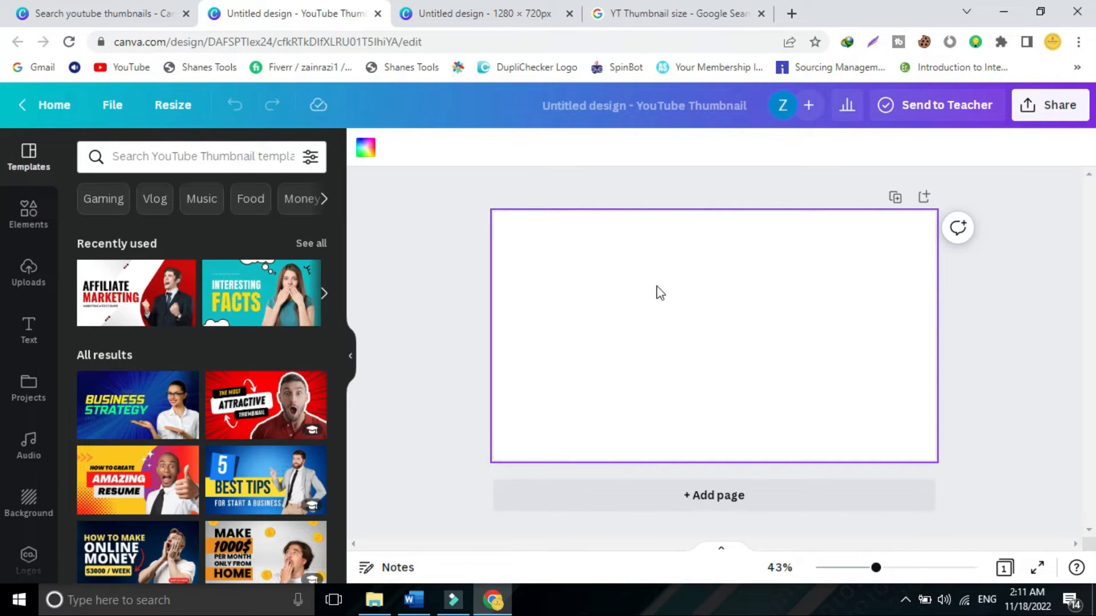
Check the resize dimensions of the YouTube Thumbnail design and compare them with those of the custom-size design.
click(164, 111)
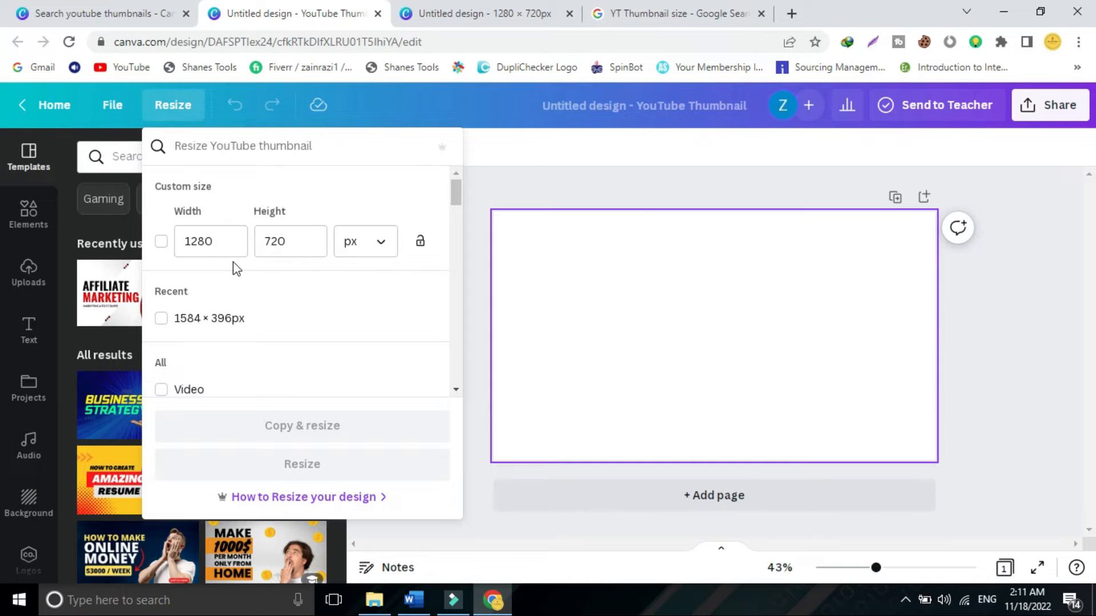
click(244, 235)
click(443, 23)
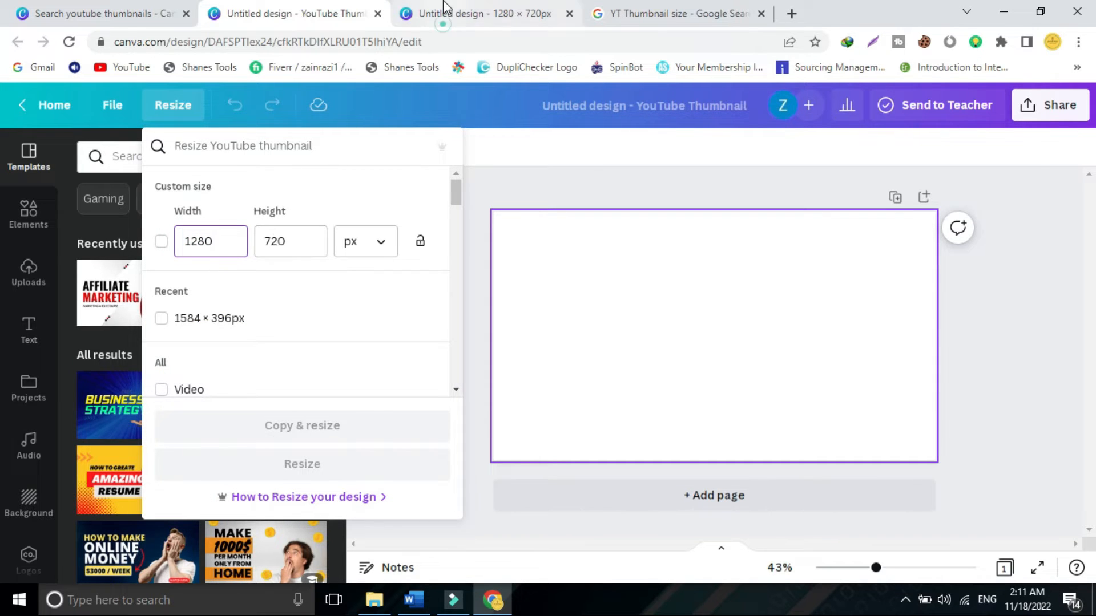
mouse_move(443, 23)
mouse_down()
mouse_move(222, 103)
mouse_move(456, 17)
mouse_up()
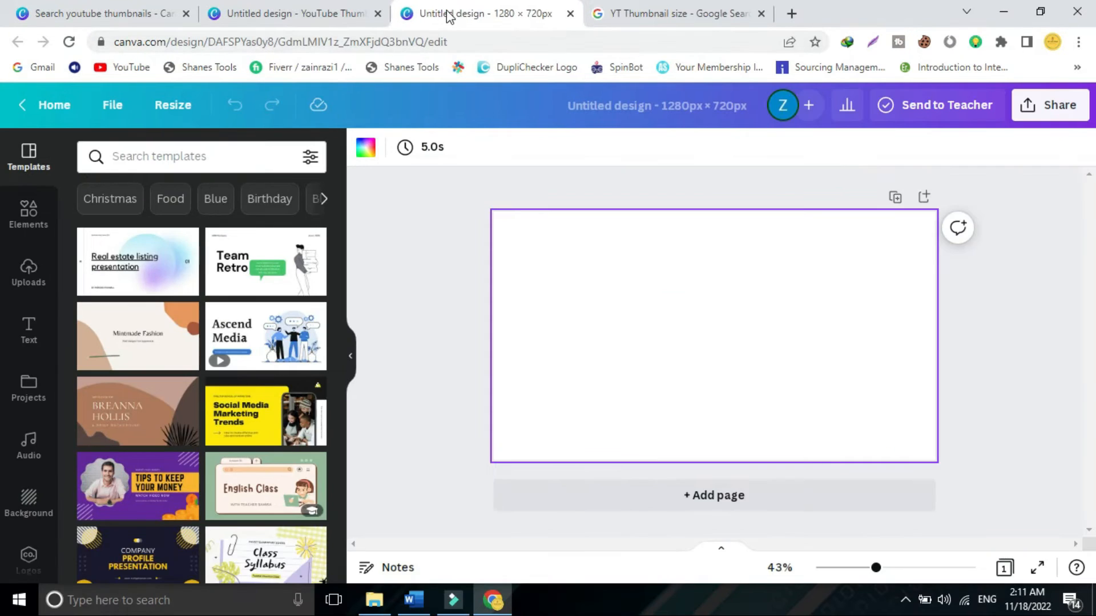
click(170, 109)
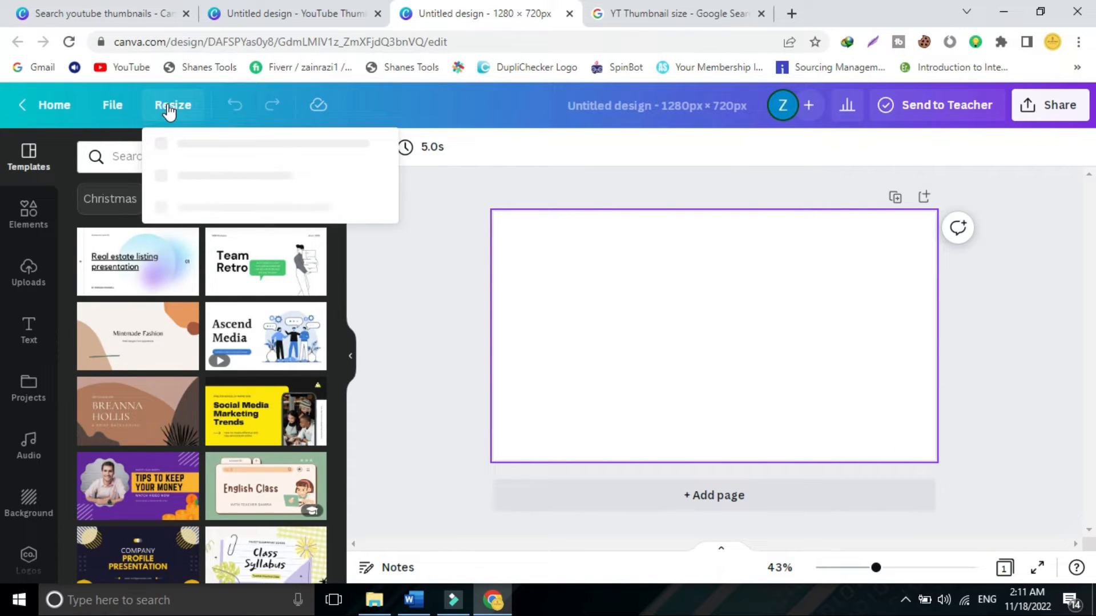
click(290, 13)
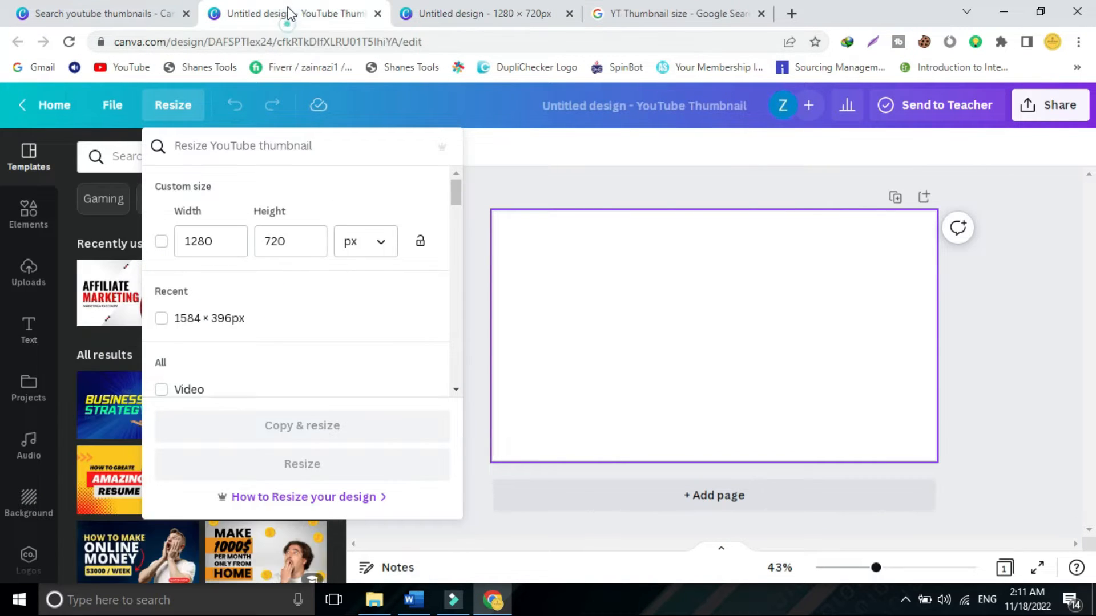
Open the "How to make online money $3000 / week" template from the youtube thumbnails search results as a new design.
click(109, 11)
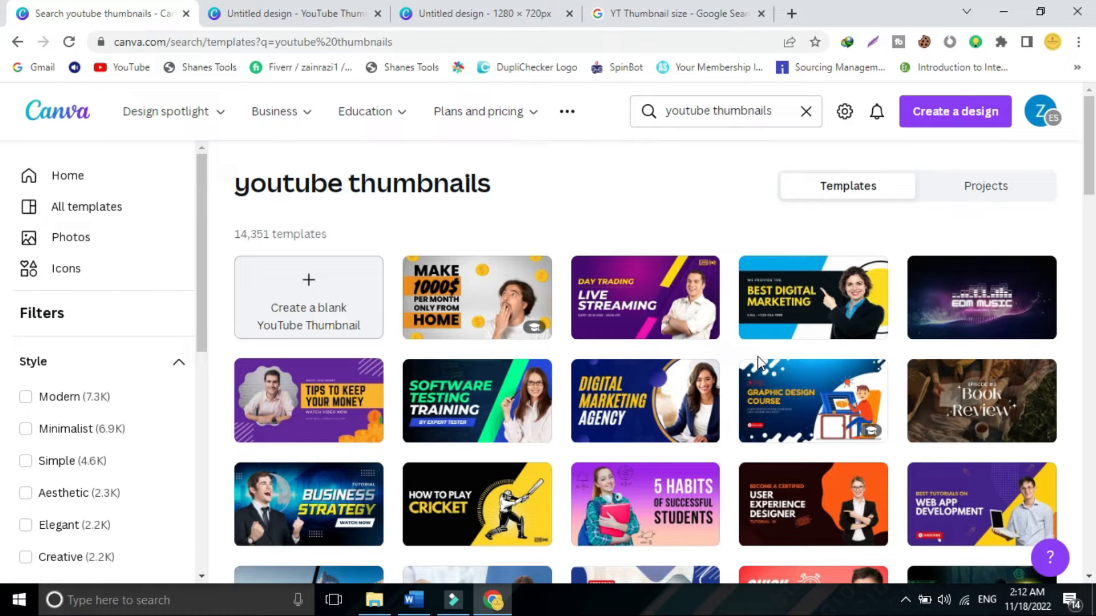
drag(1094, 171, 1094, 389)
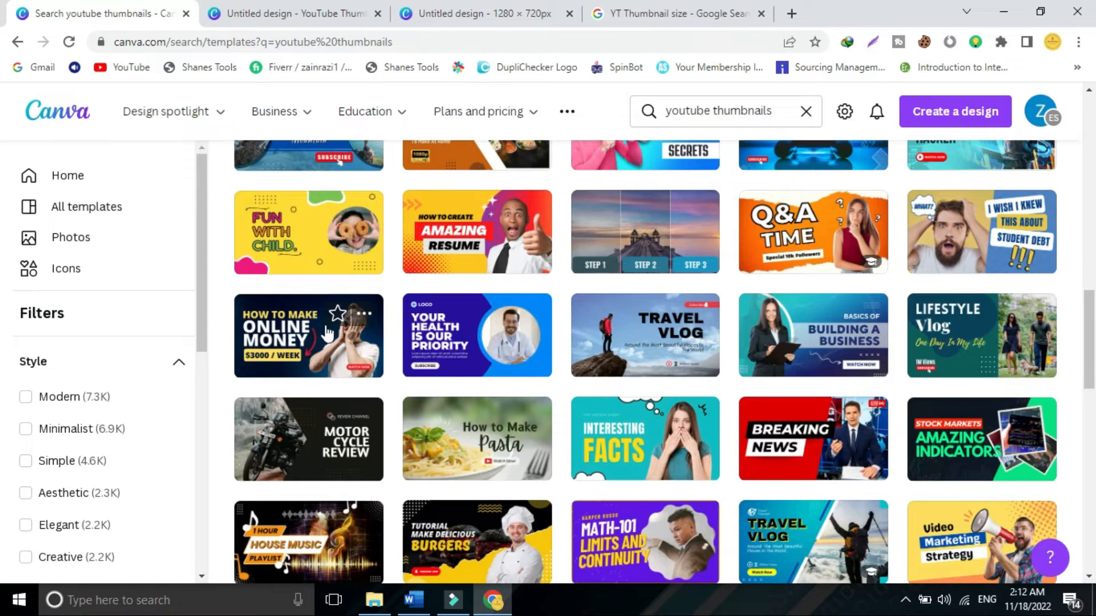
click(297, 347)
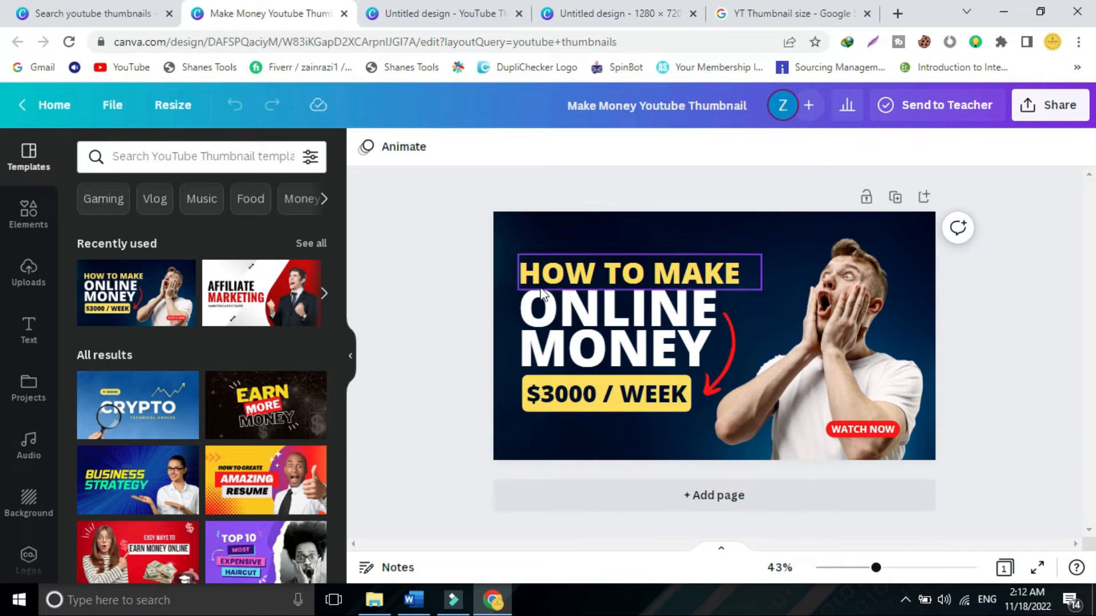
Return to the blank YouTube Thumbnail design, dismiss its resize options and search its templates for "How To".
click(421, 9)
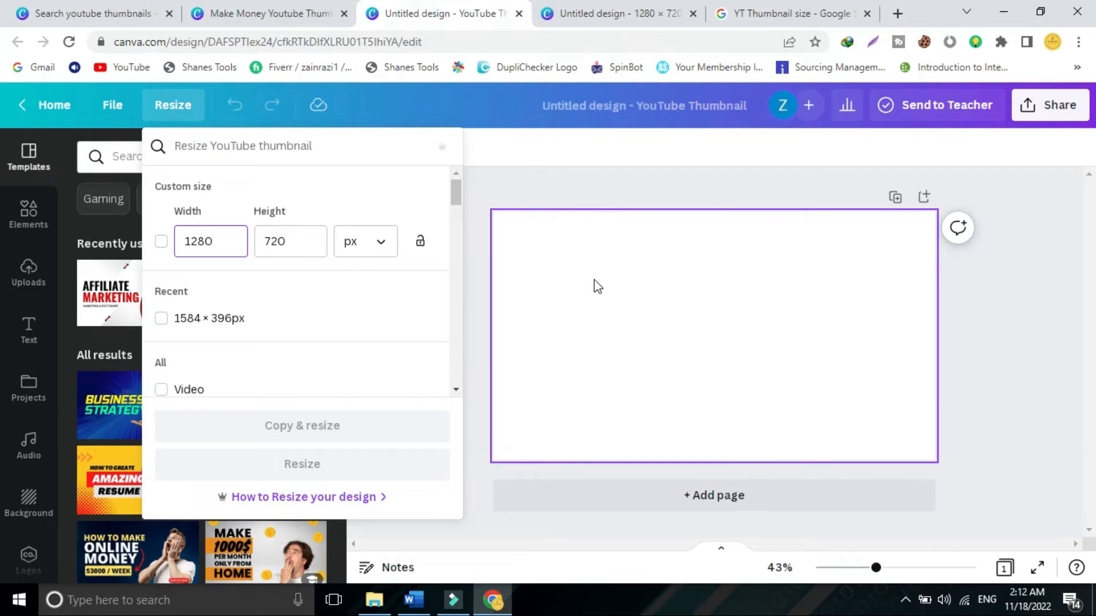
click(515, 194)
click(537, 262)
click(200, 162)
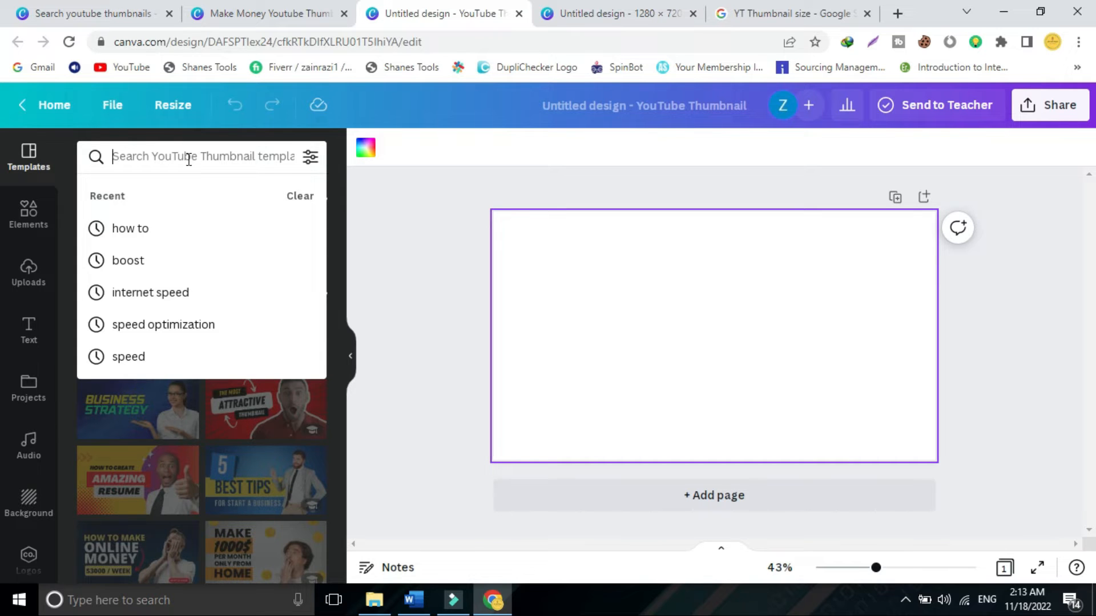
text(How To)
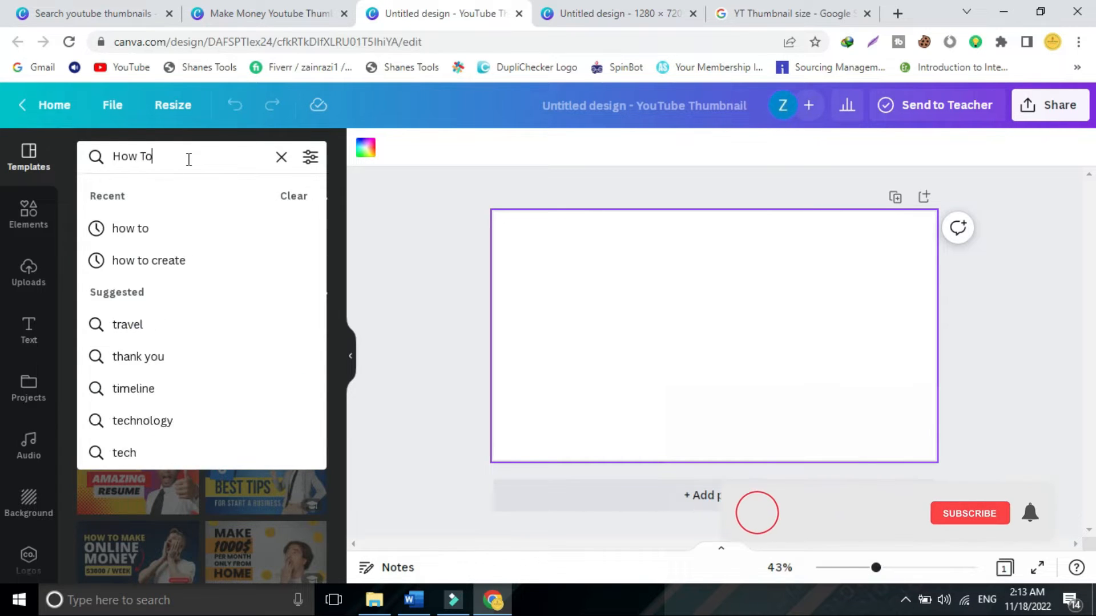
key(Return)
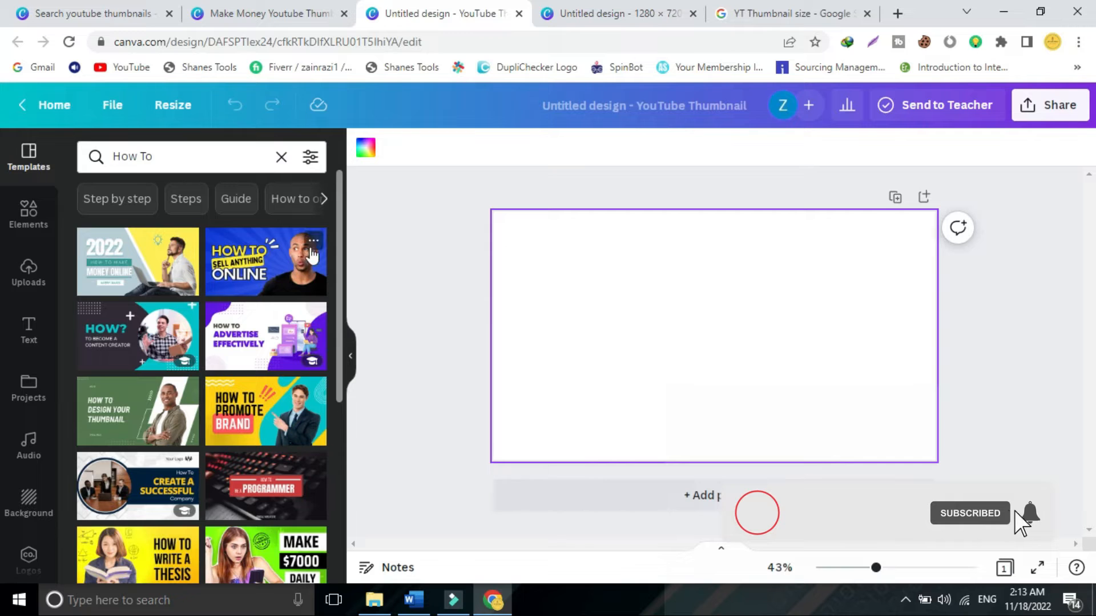
mouse_move(338, 190)
mouse_down()
mouse_move(354, 412)
mouse_move(325, 200)
mouse_up()
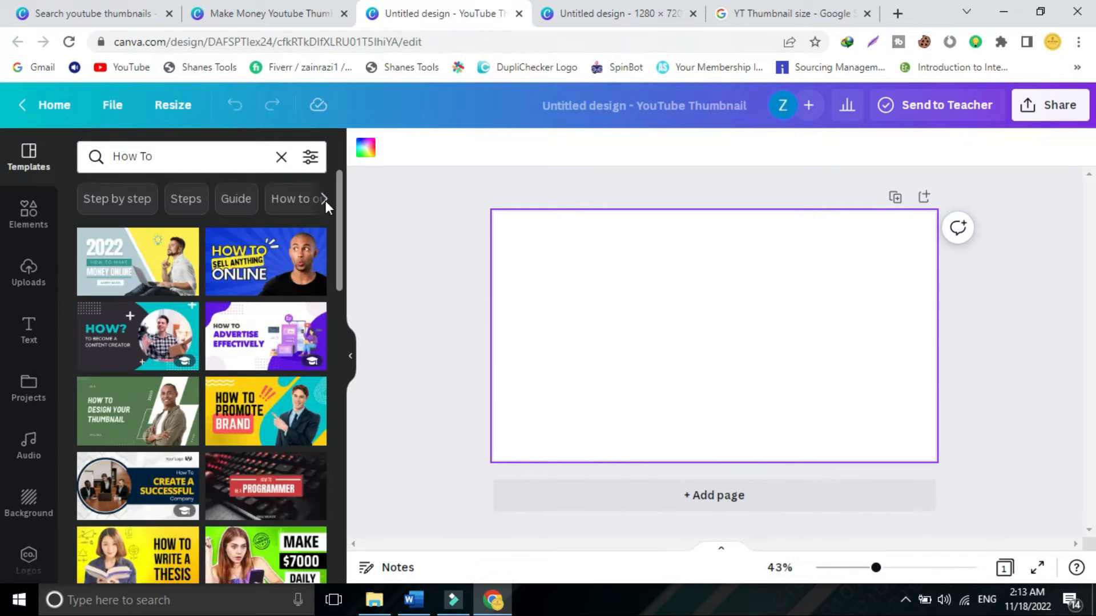
Search the templates for "earn money online" and apply the "How to make money online $1000 / week" template with the money bag.
click(281, 157)
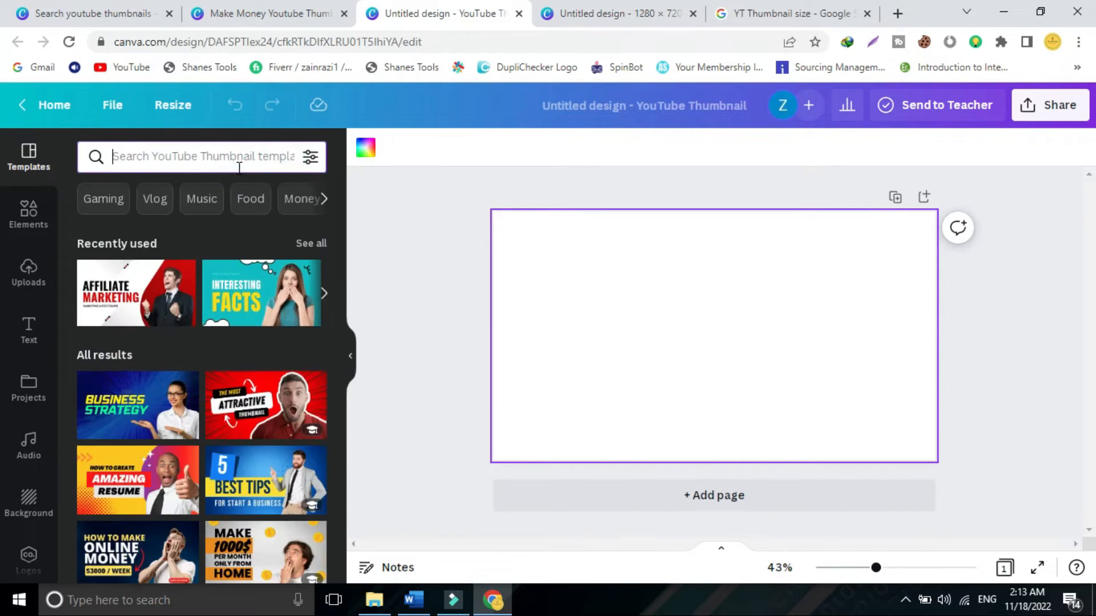
click(239, 168)
text(E)
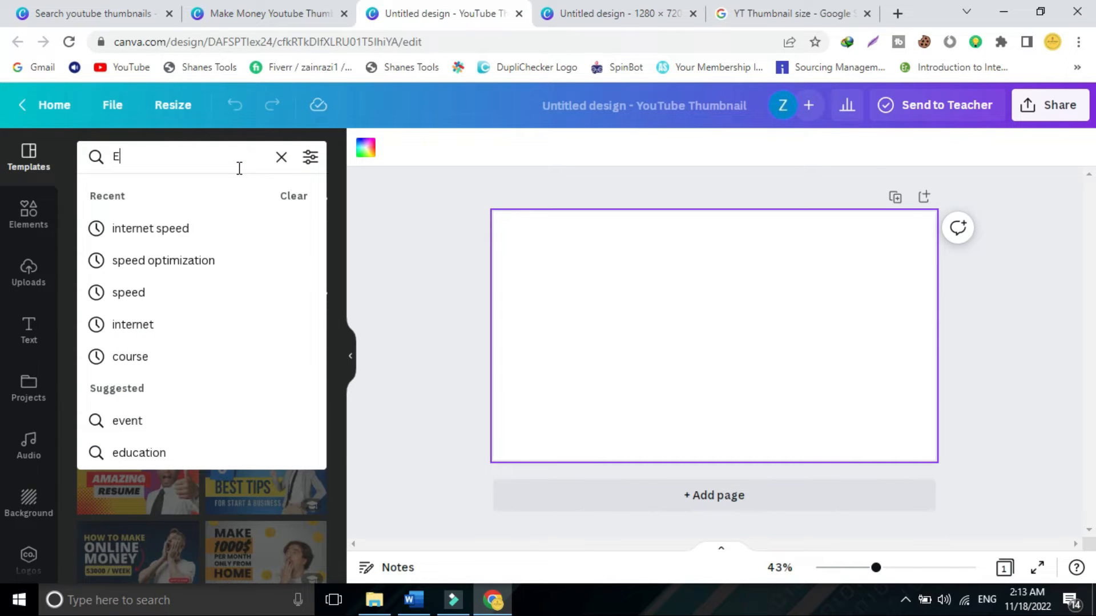
text(arn o)
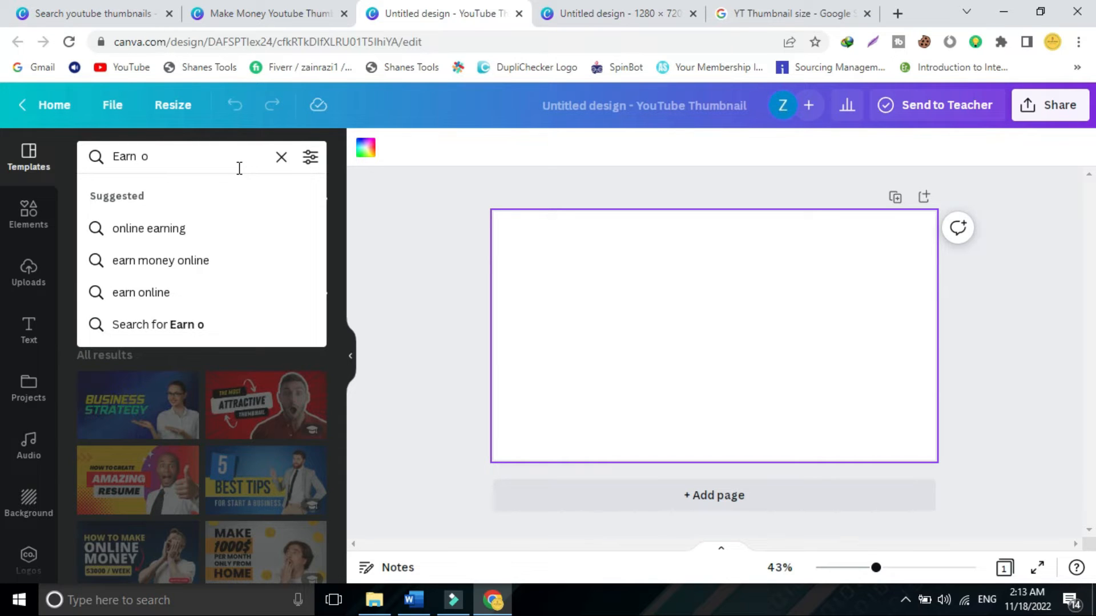
click(175, 262)
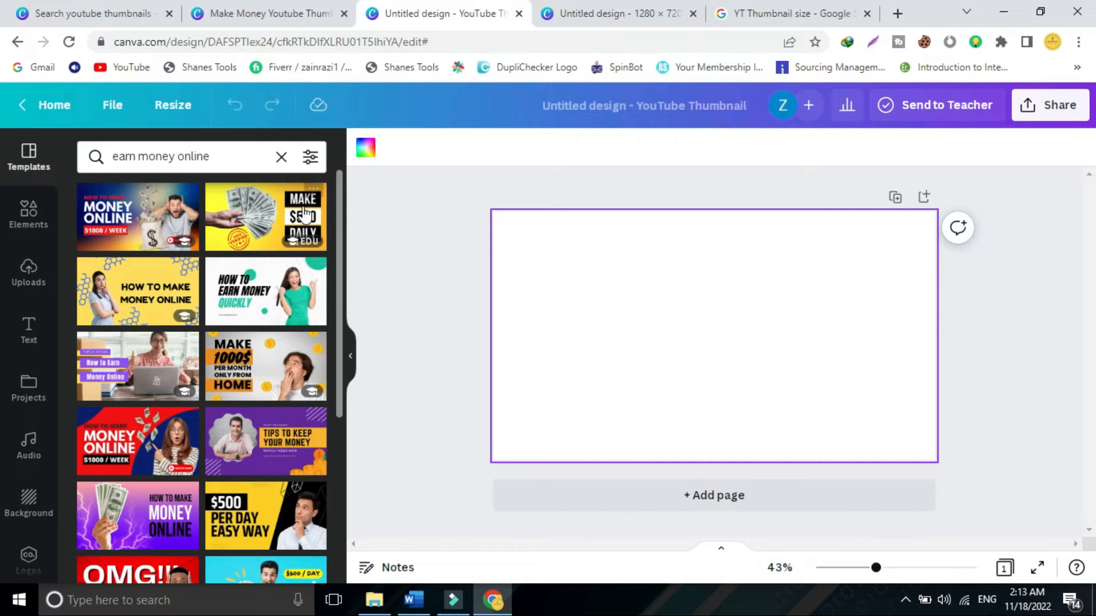
click(132, 208)
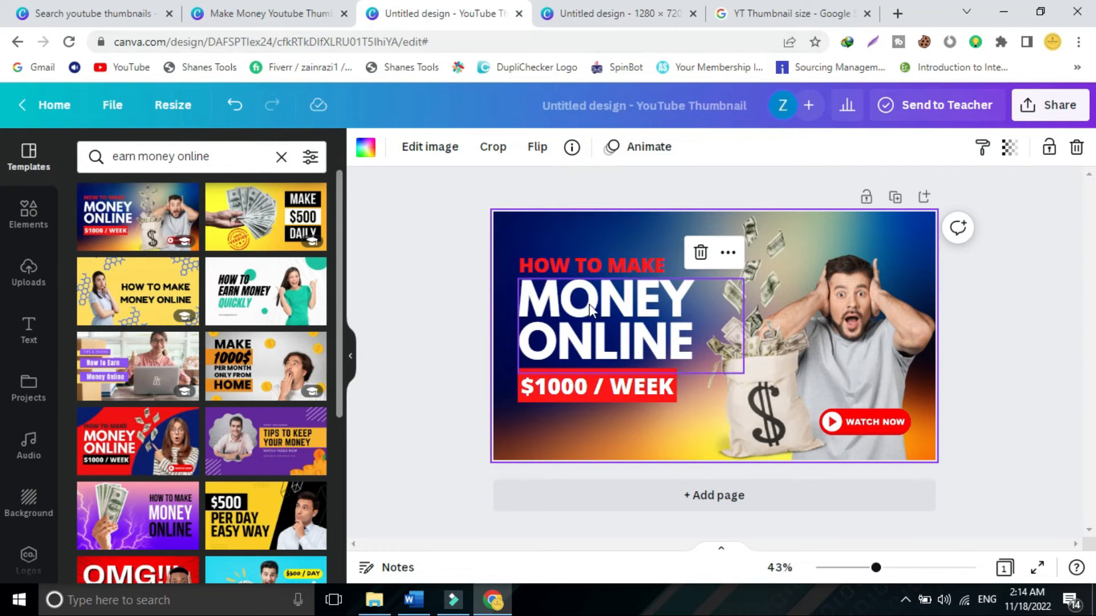
Replace the template search with the suggested "Travel YouTube Thumbnails".
click(216, 167)
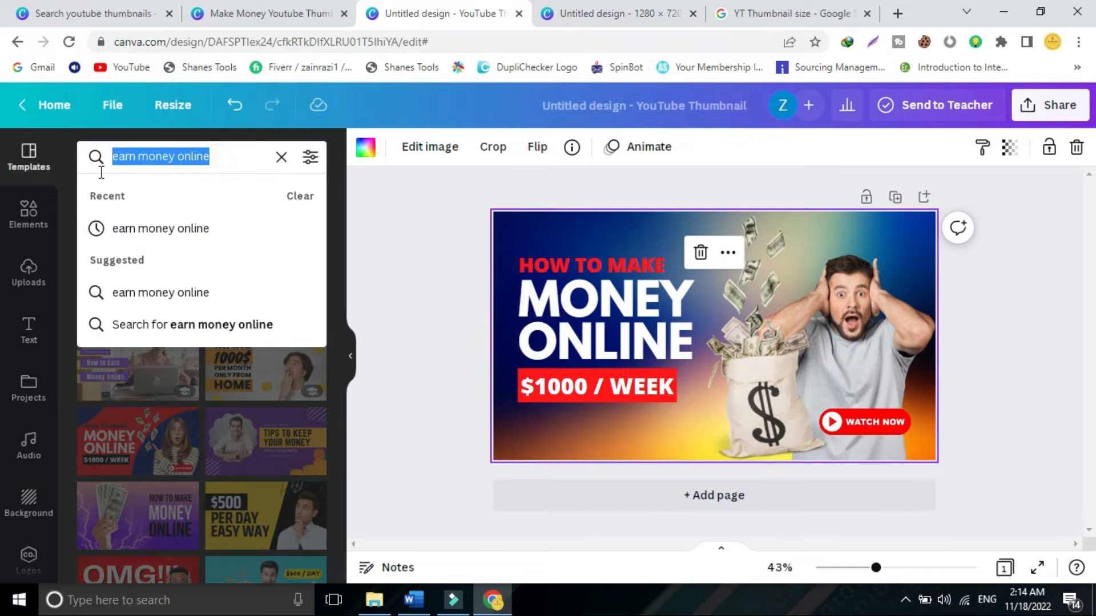
key(BackSpace)
text(you)
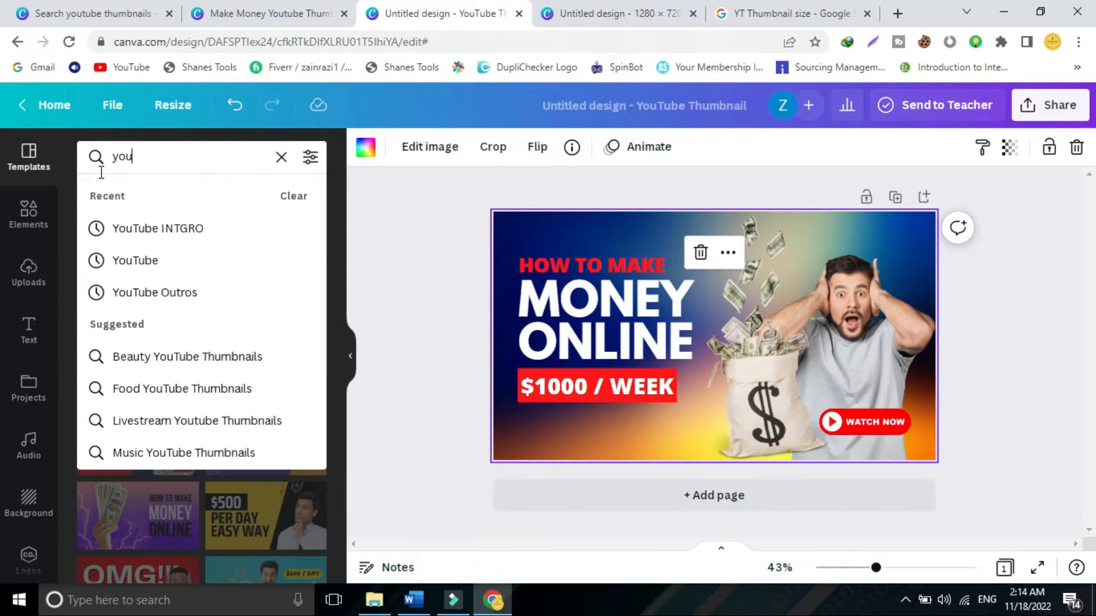
text(tube t)
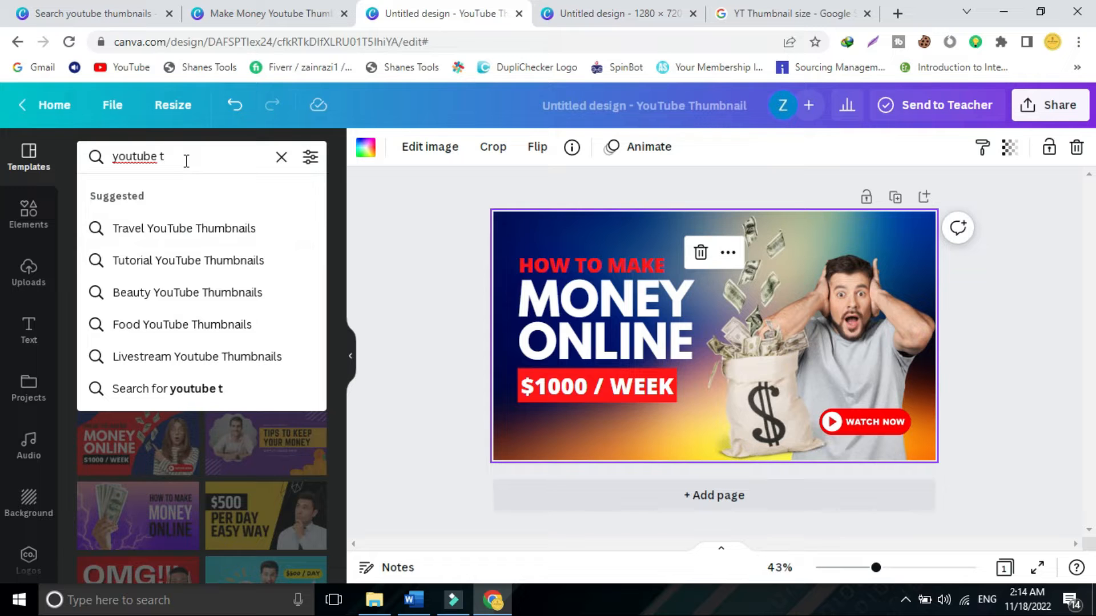
click(184, 231)
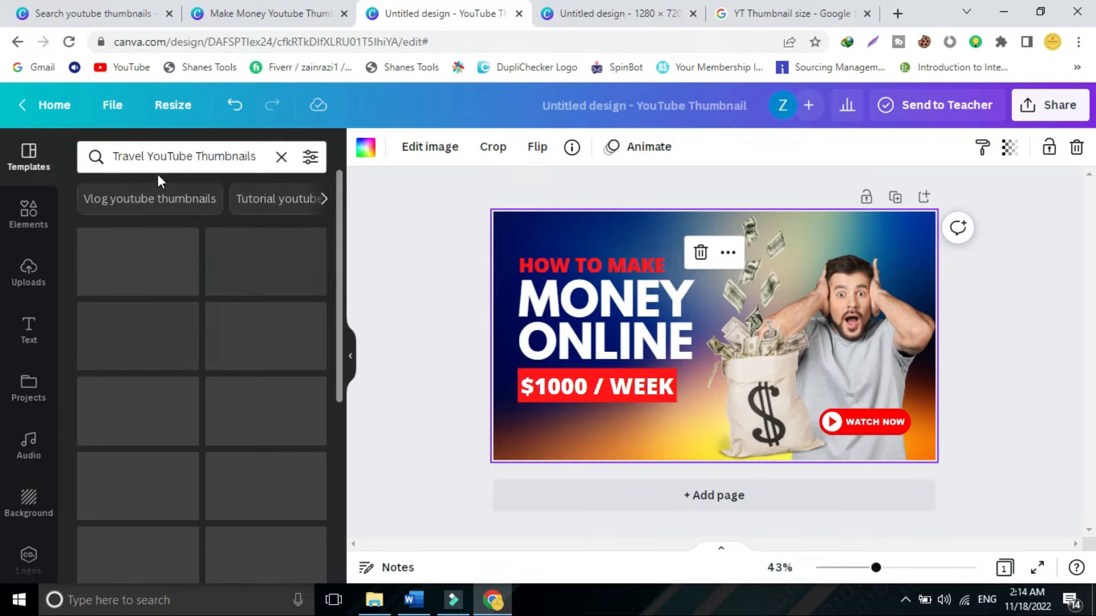
Shorten the template search to "YouTube Thumbnails" and browse the resulting templates.
click(151, 157)
drag(146, 156, 100, 159)
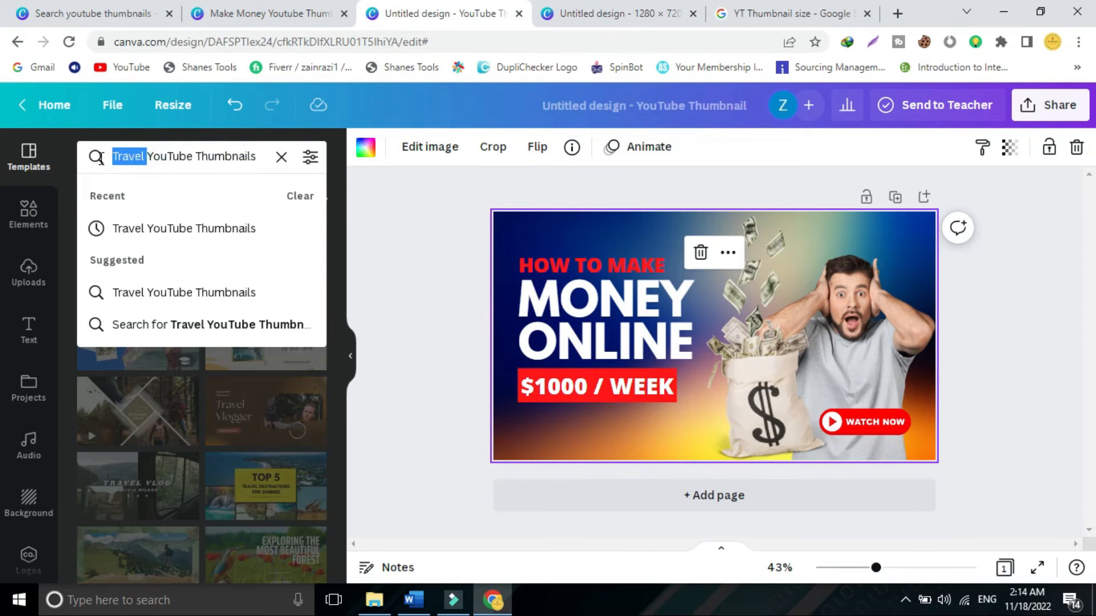
key(BackSpace)
key(Return)
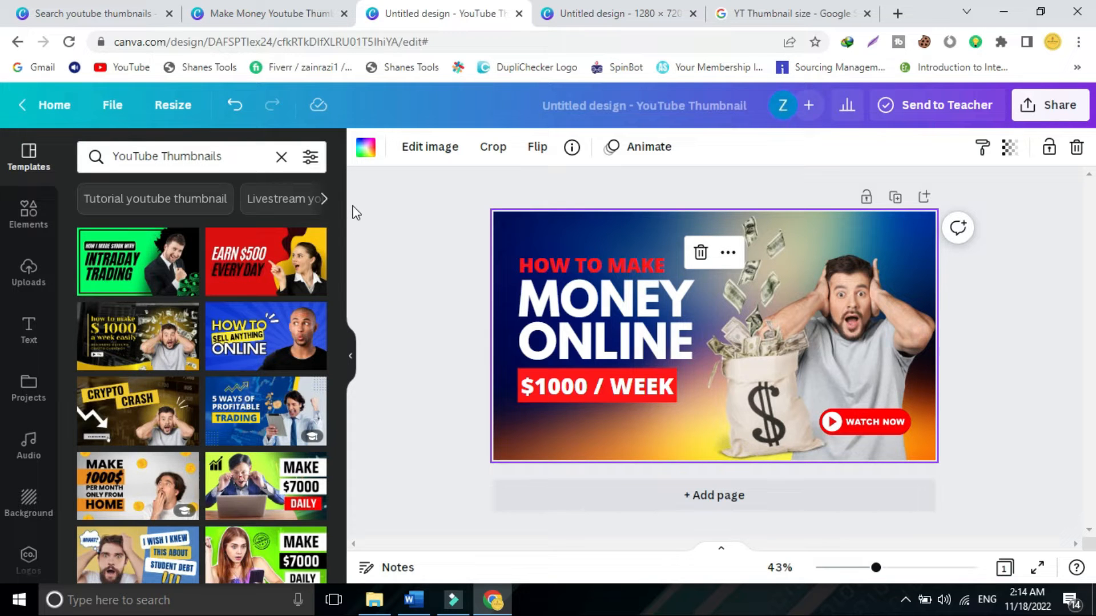
drag(341, 218, 349, 324)
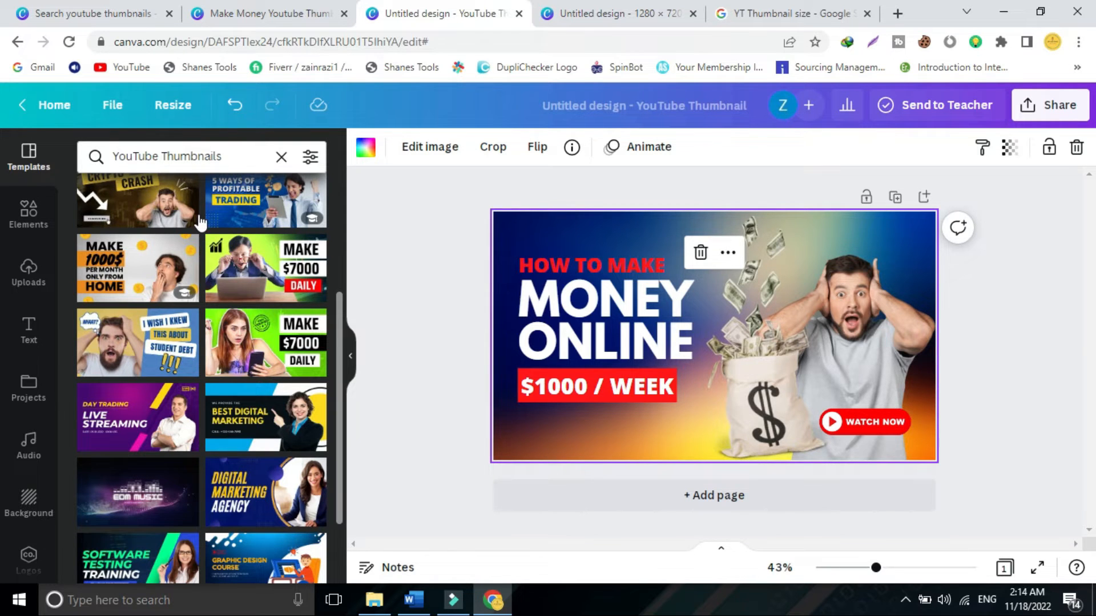
Shorten the template search to just "Thumbnails" and look through the resulting templates.
drag(165, 158, 102, 155)
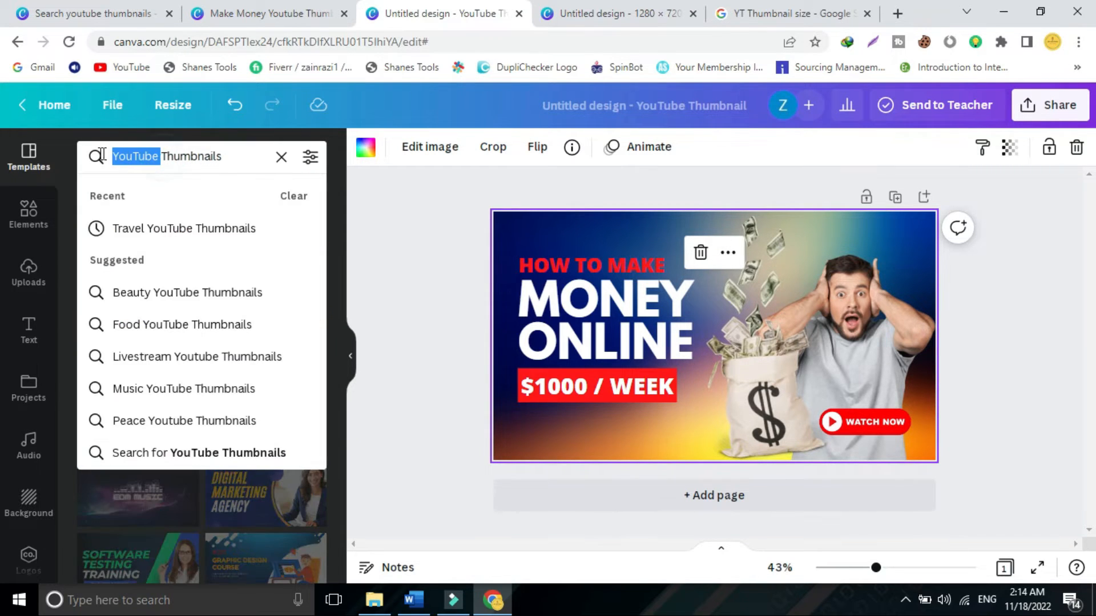
key(BackSpace)
key(Return)
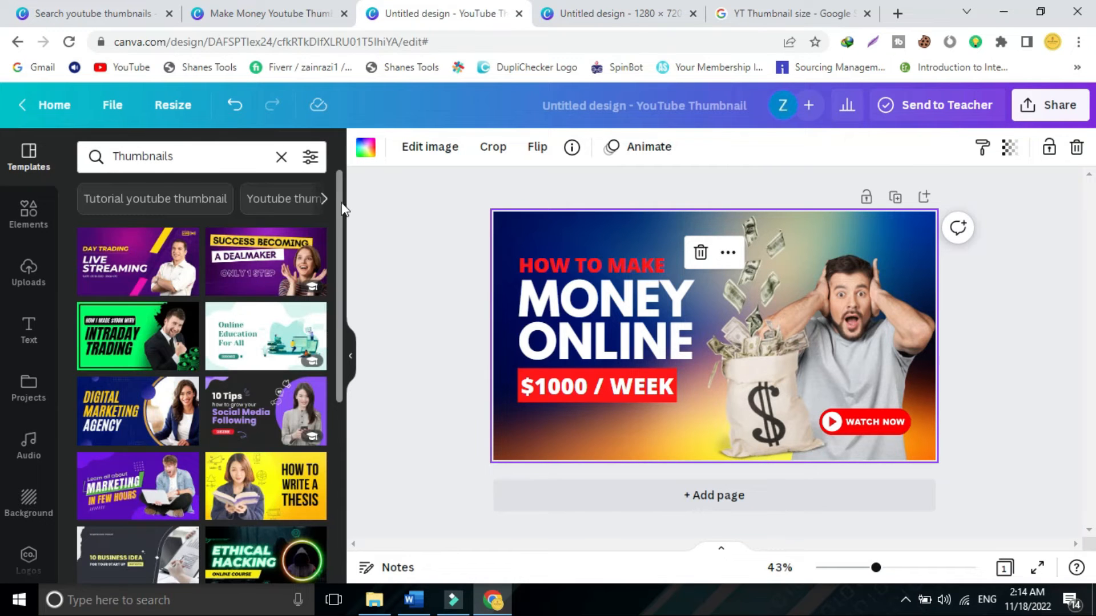
drag(340, 211, 351, 350)
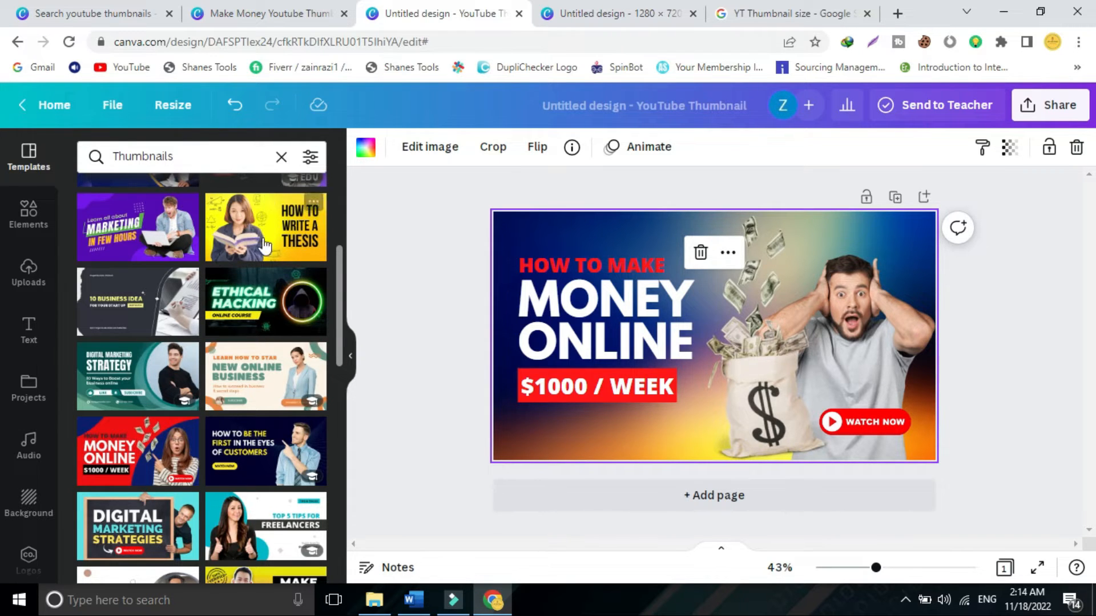
Switch to the Google results and search the web for "how to create Youtube thumbnail".
click(788, 12)
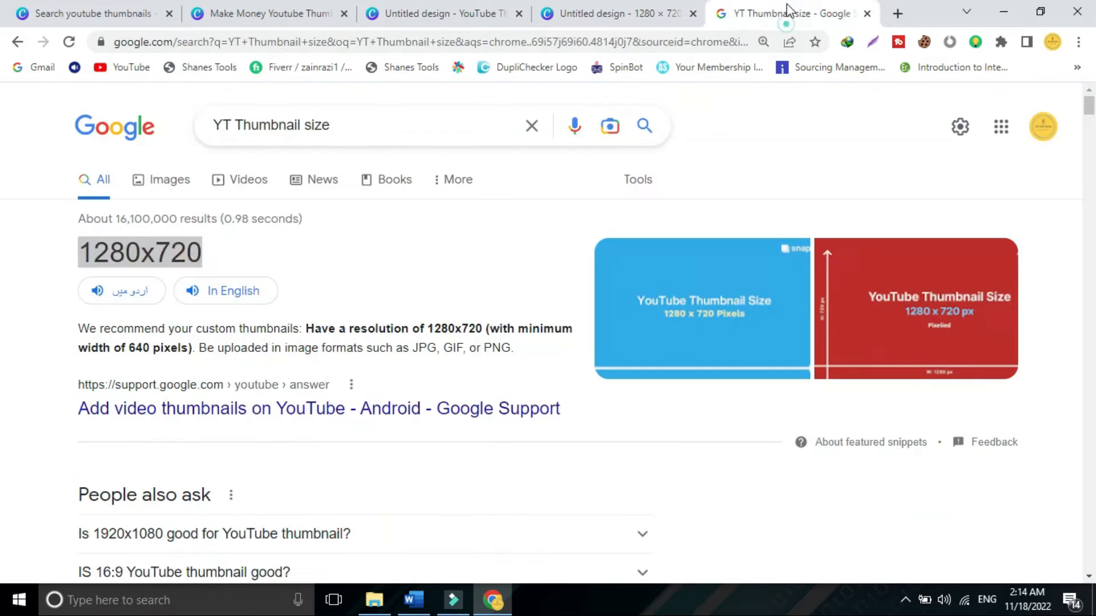
click(711, 45)
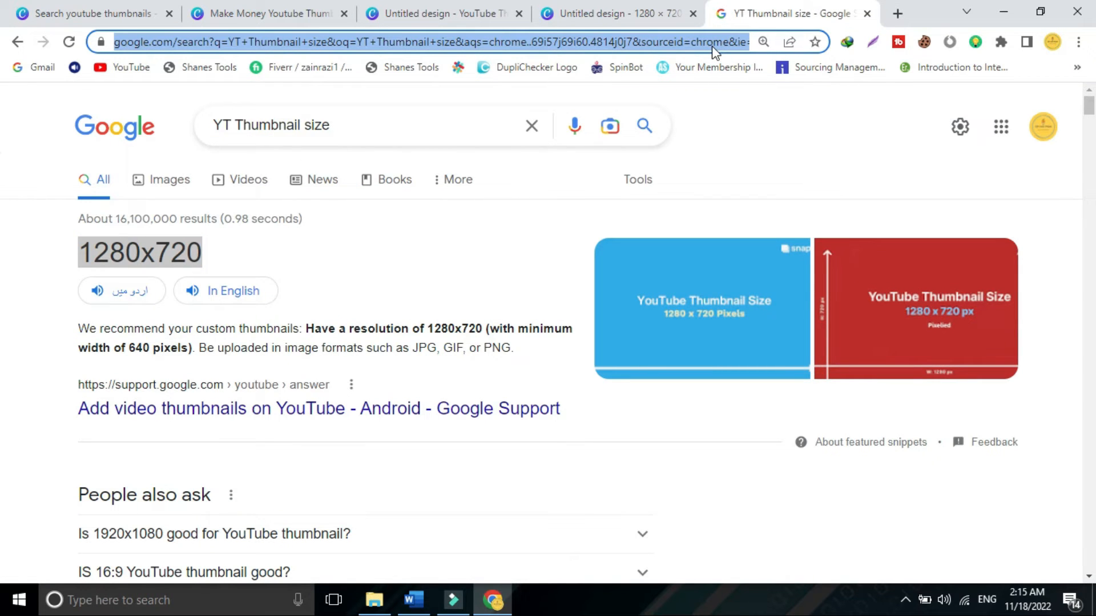
text(how )
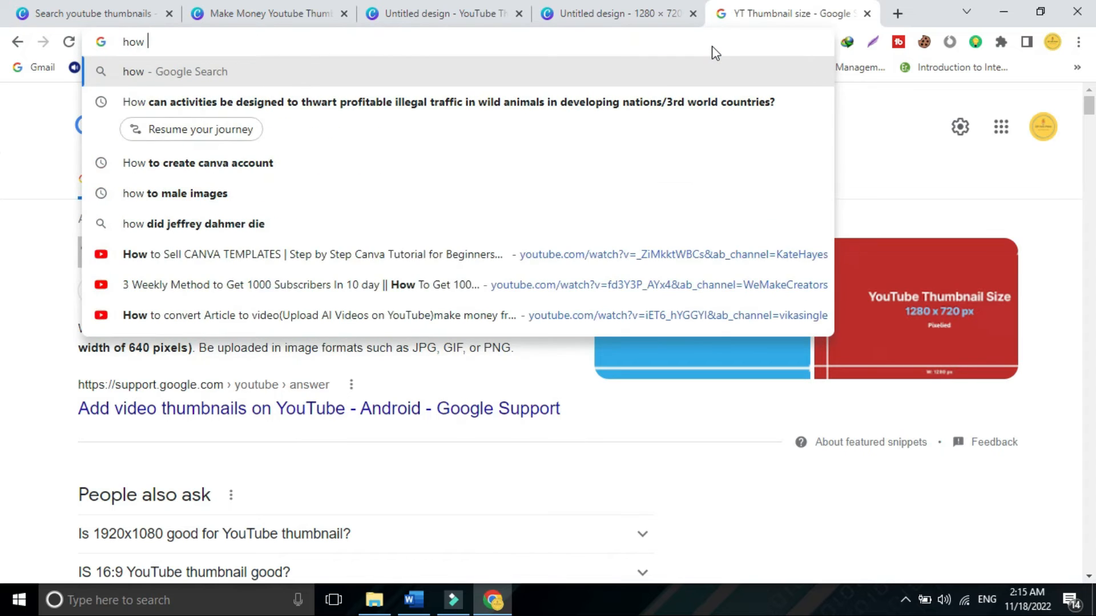
text(to create )
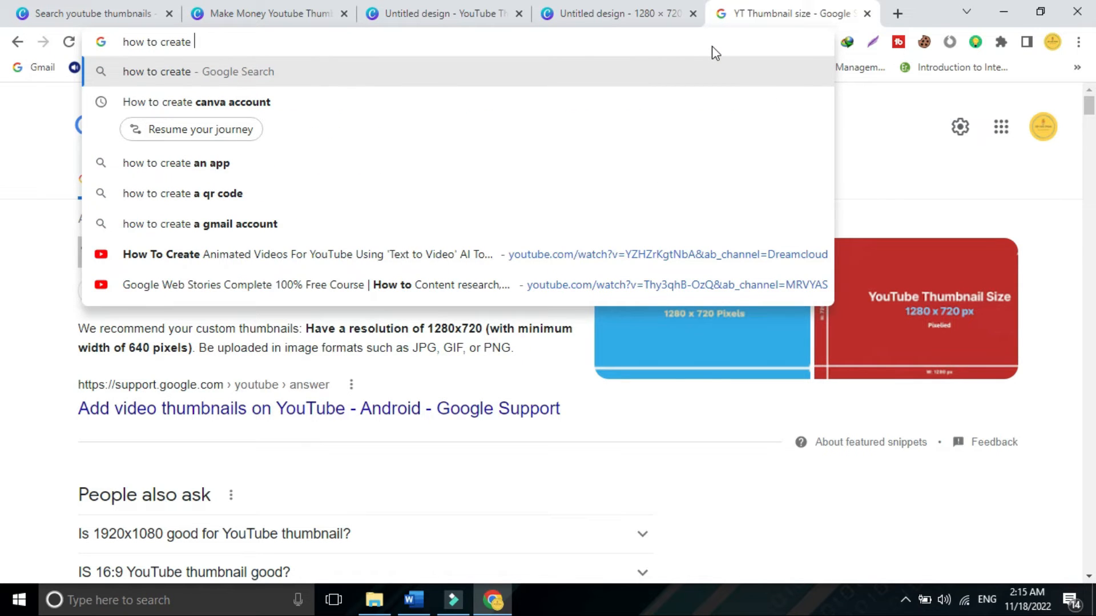
text(Yout)
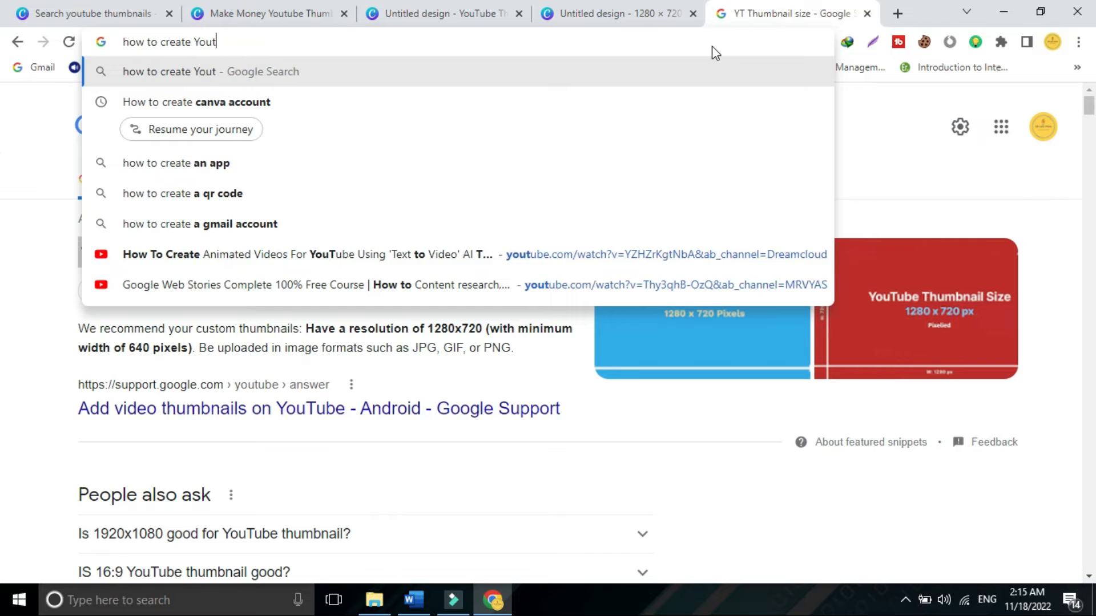
text(ube thu)
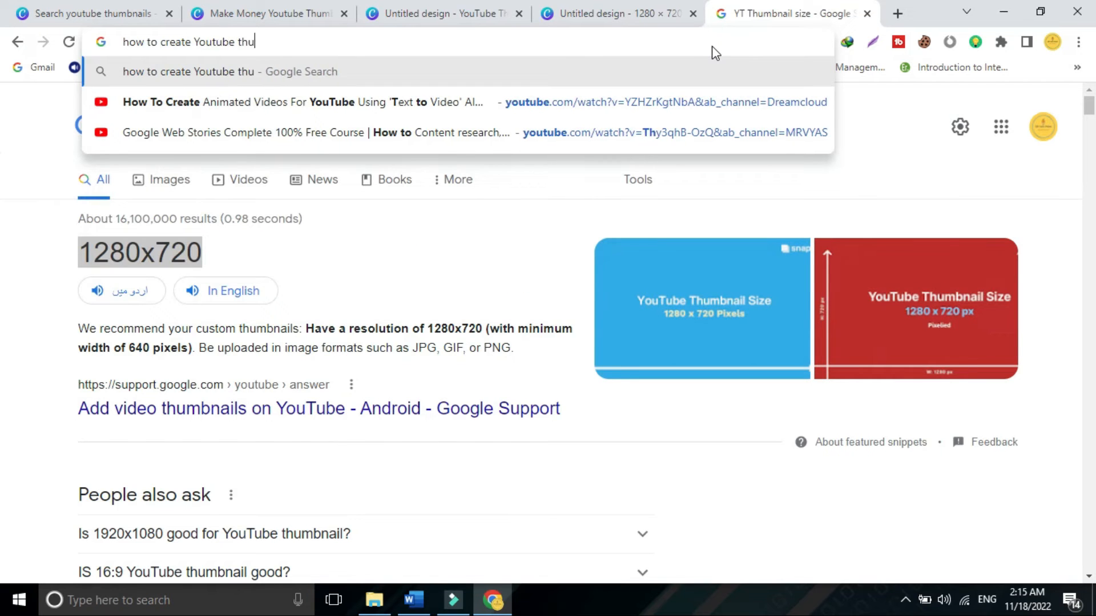
text(mbnail)
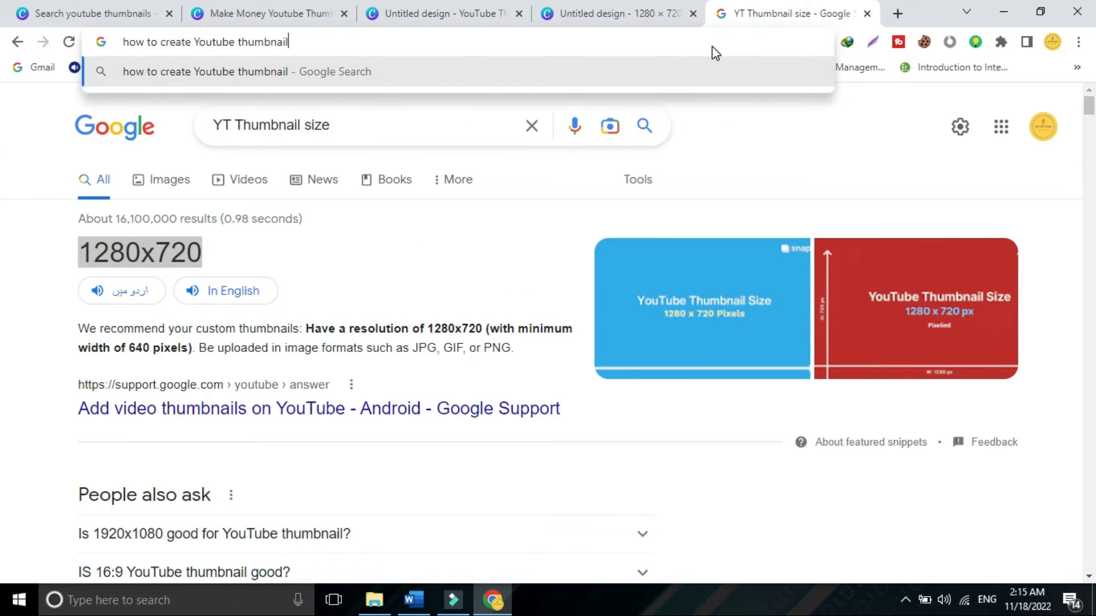
key(Return)
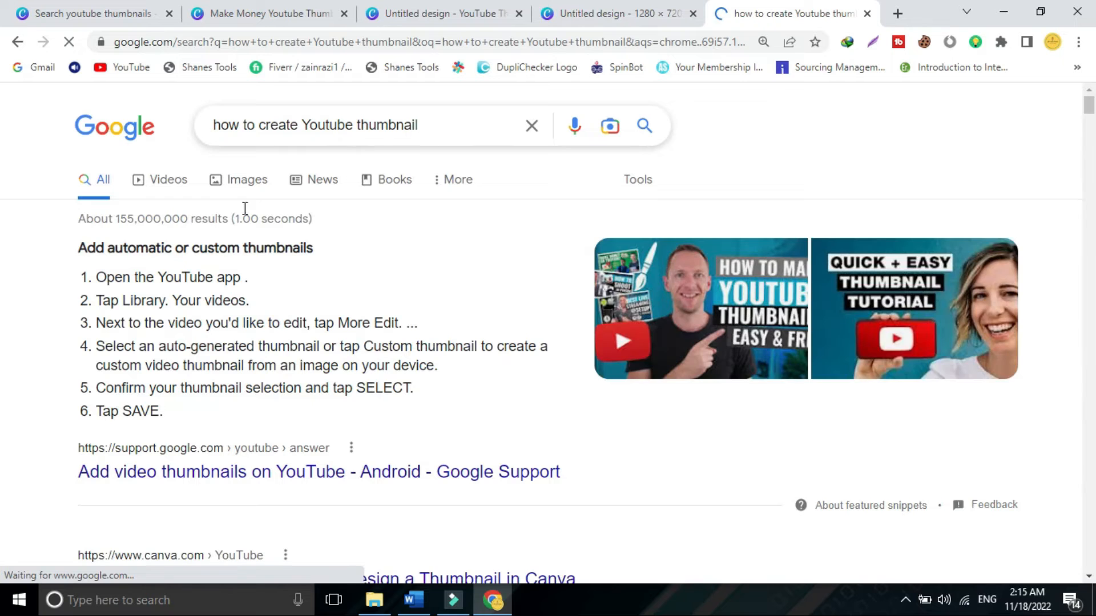
Show the image results for the thumbnail search and browse the example designs.
click(251, 183)
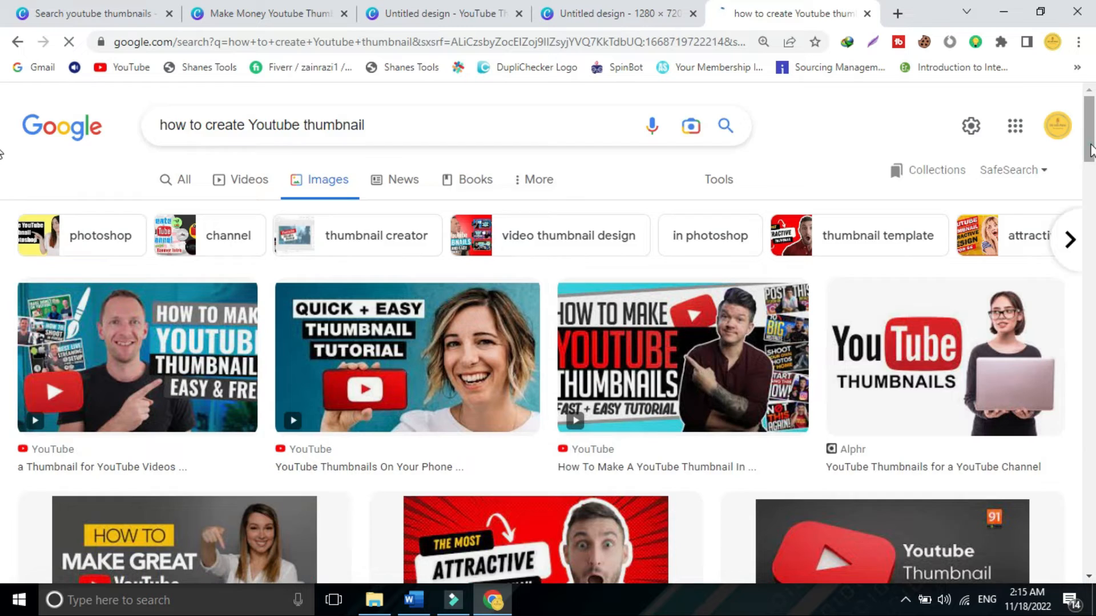
scroll(1091, 169, down, 3)
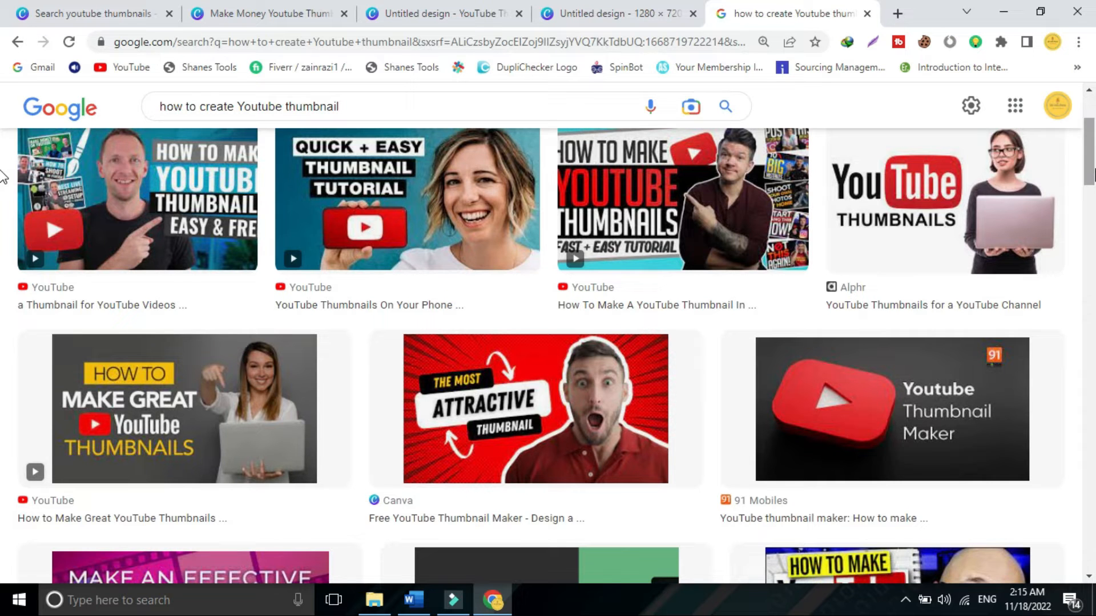
scroll(2, 200, down, 6)
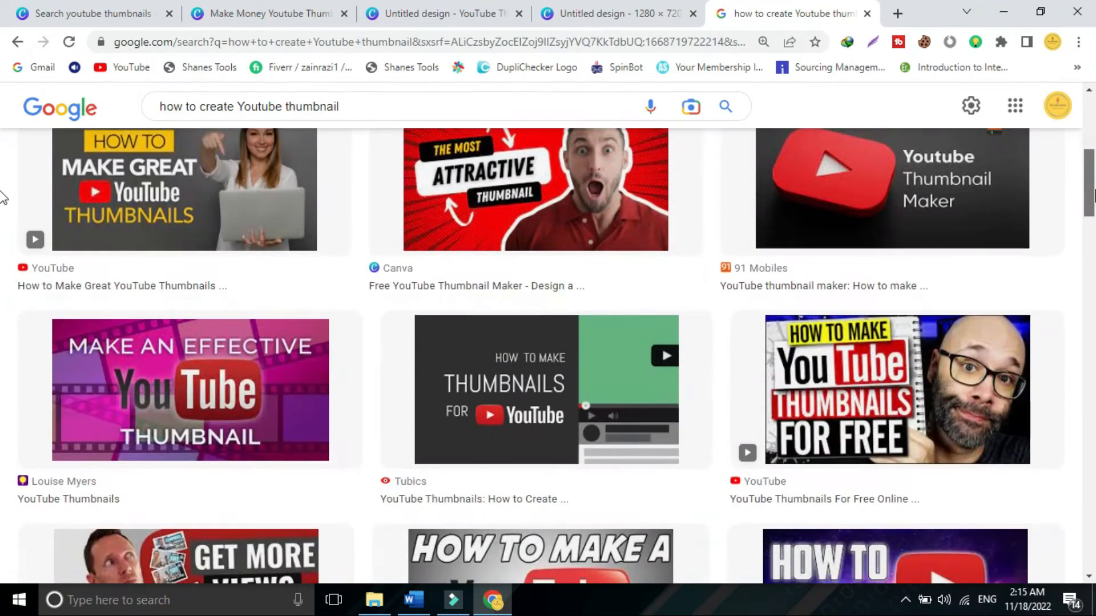
scroll(3, 212, down, 7)
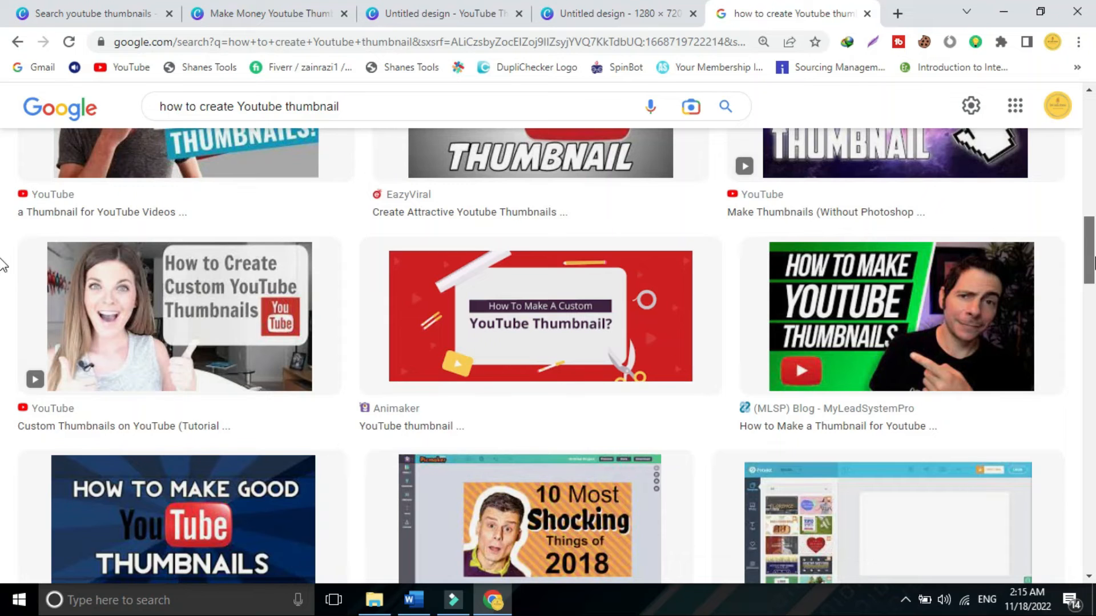
scroll(3, 264, down, 9)
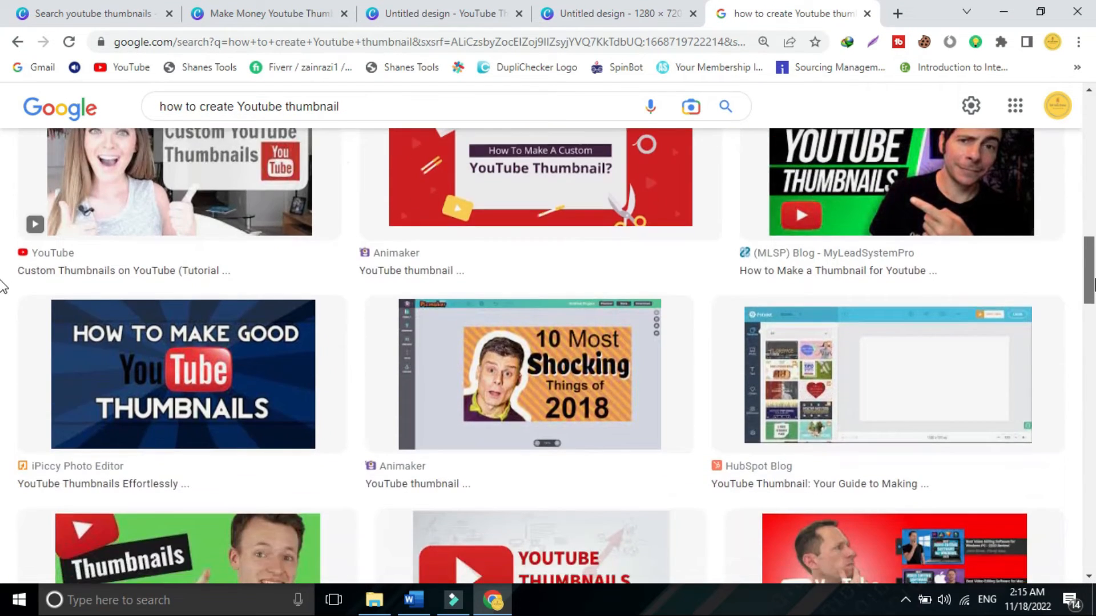
drag(1094, 330, 1084, 253)
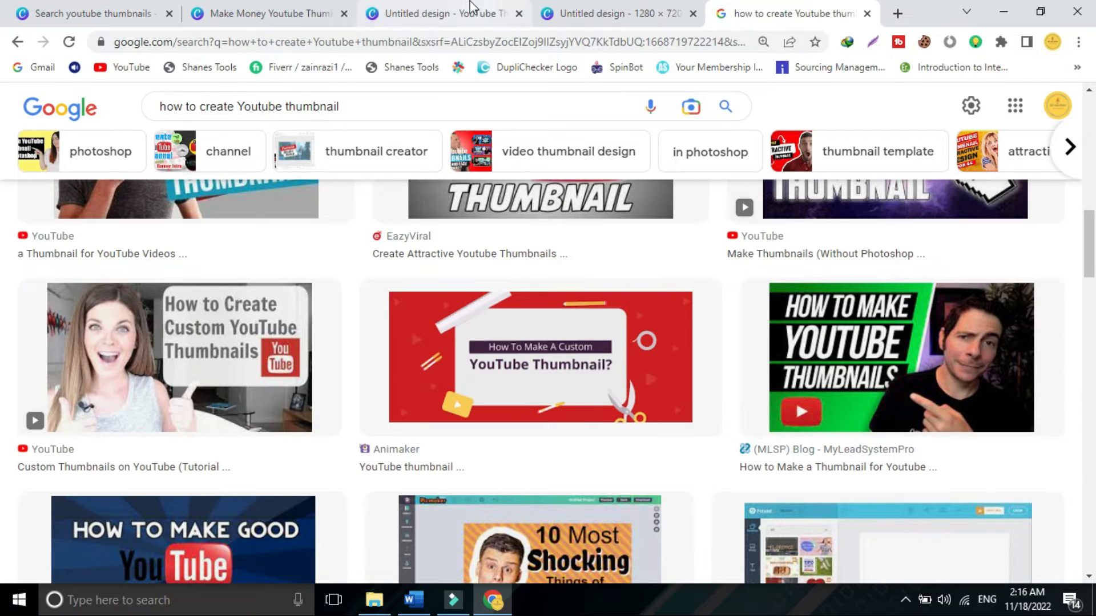
Compare the blank 1280 × 720 design and the template-based Canva designs with the example thumbnails in the Google image results.
click(582, 8)
click(608, 310)
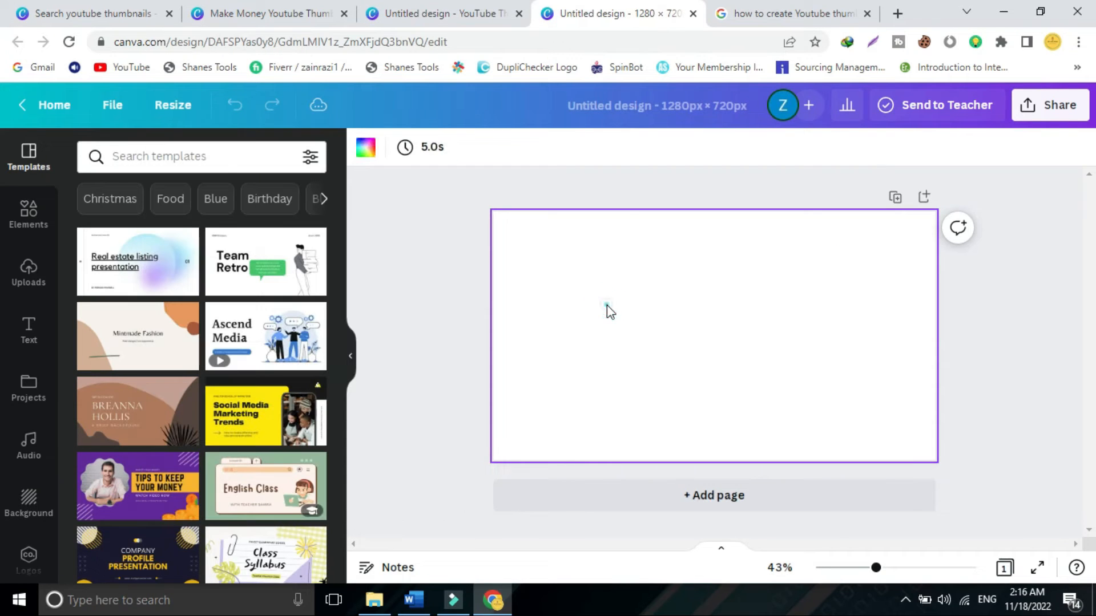
click(588, 242)
click(437, 13)
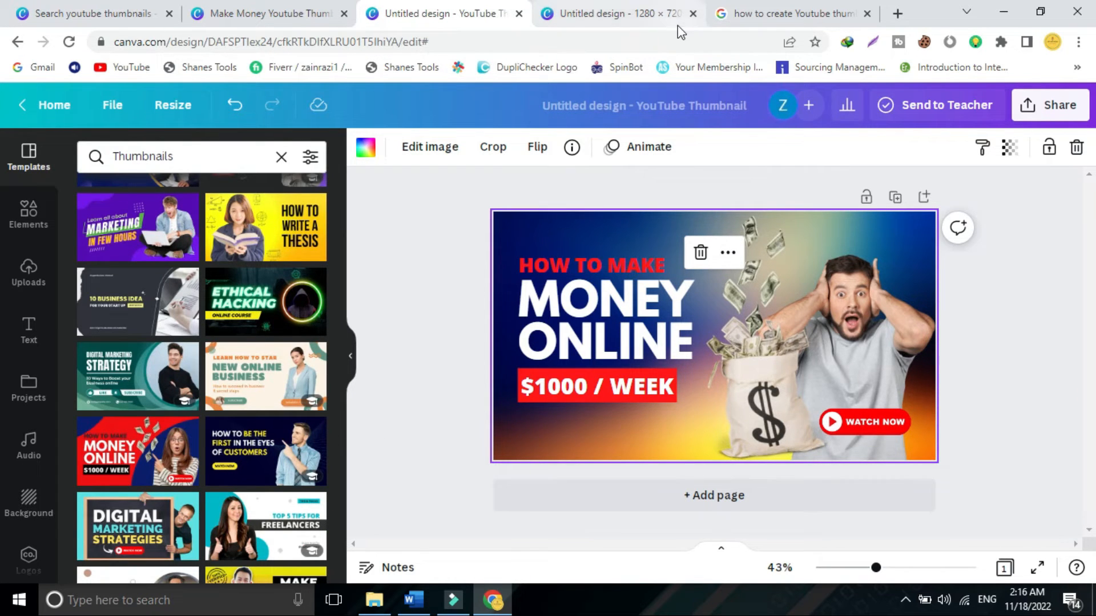
click(759, 14)
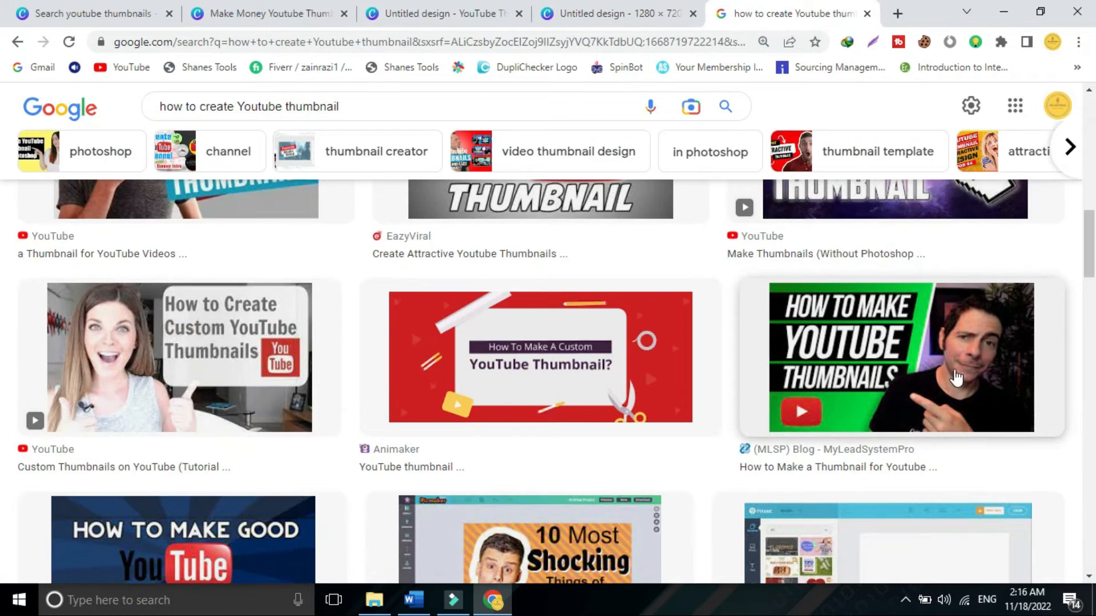
click(303, 12)
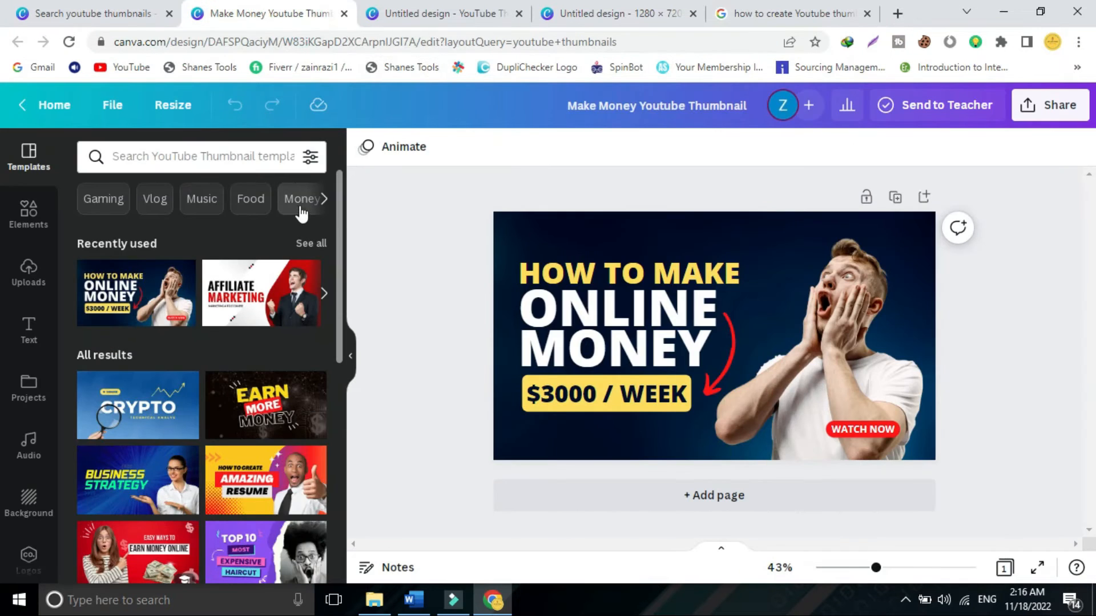
drag(341, 256, 345, 331)
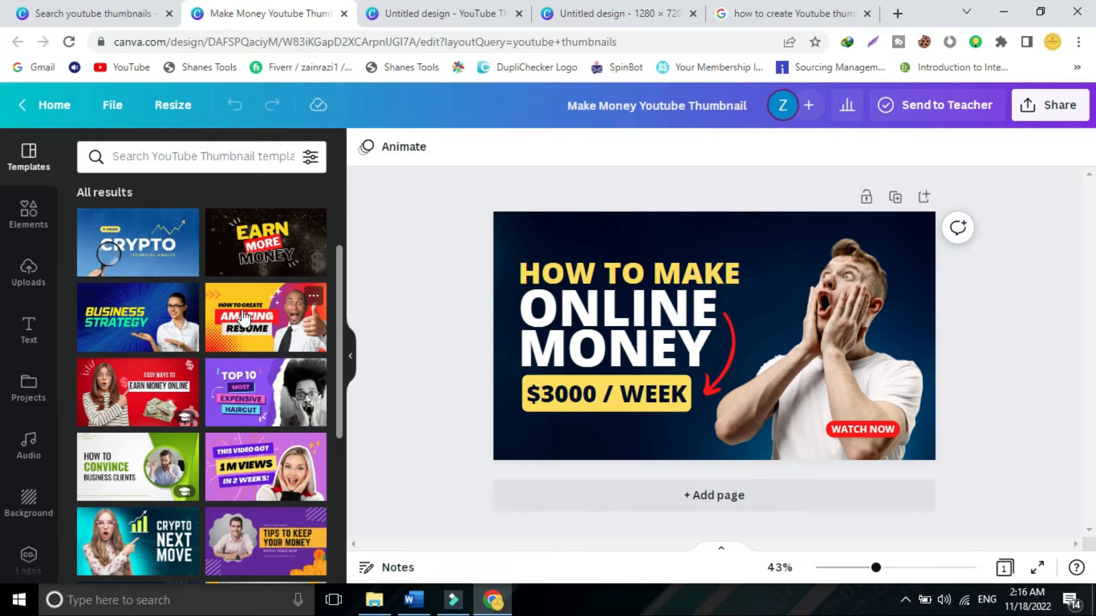
click(722, 9)
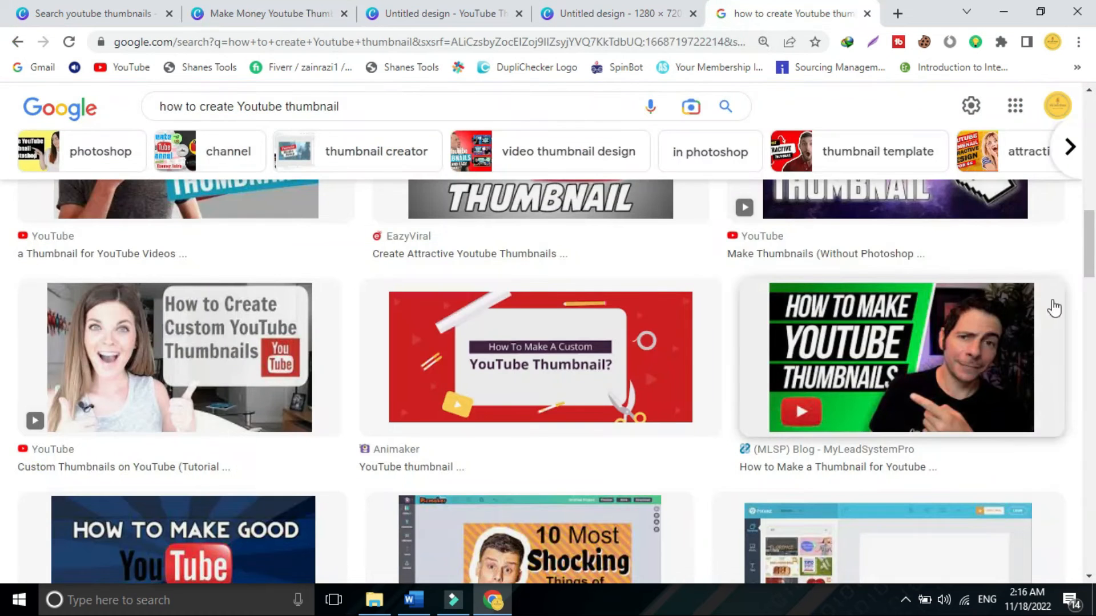
drag(1086, 244, 1092, 340)
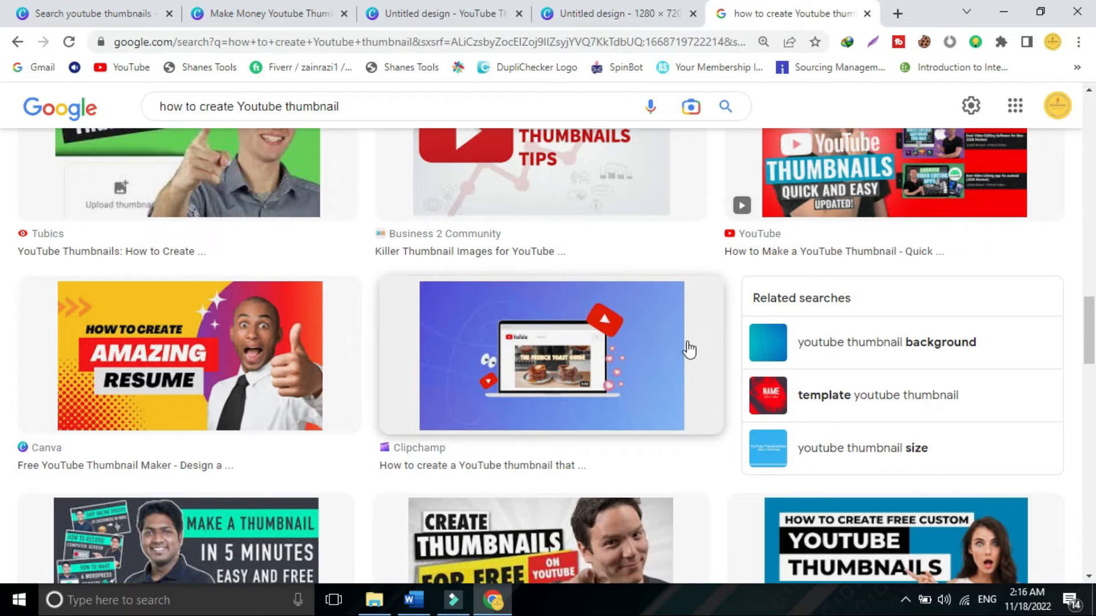
drag(1090, 323, 1089, 241)
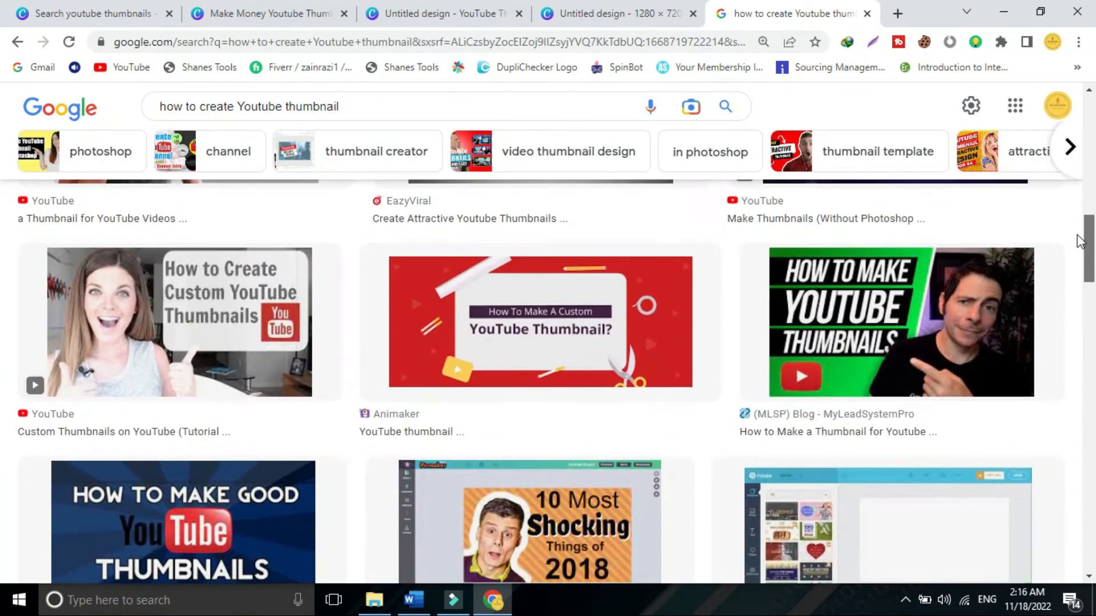
Return to the YouTube Thumbnail design and apply the "Make Money Online" template with the pointing woman.
click(437, 13)
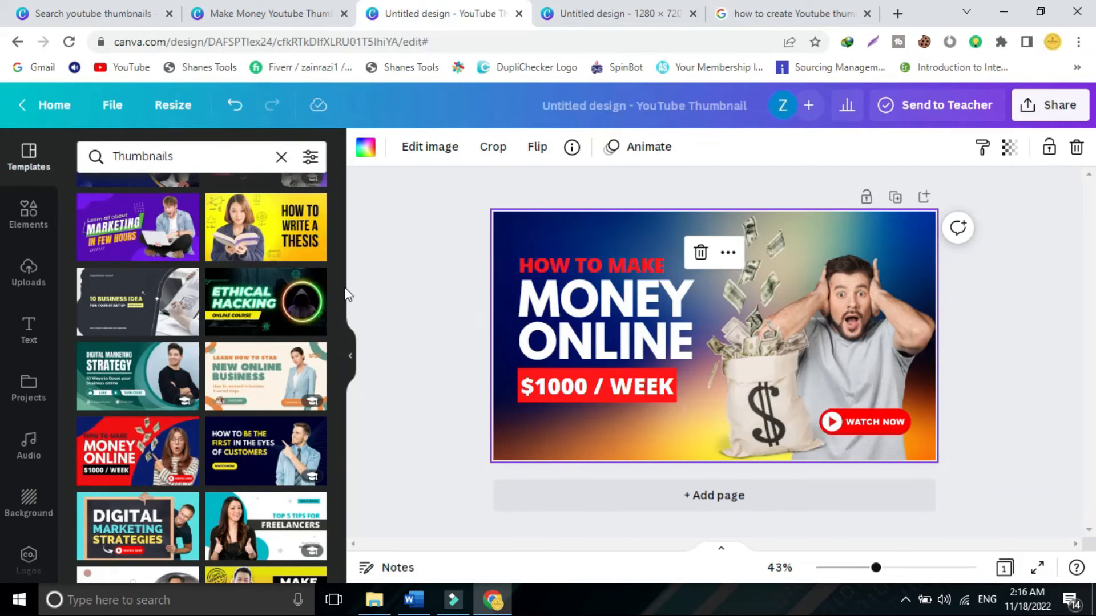
drag(338, 280, 387, 612)
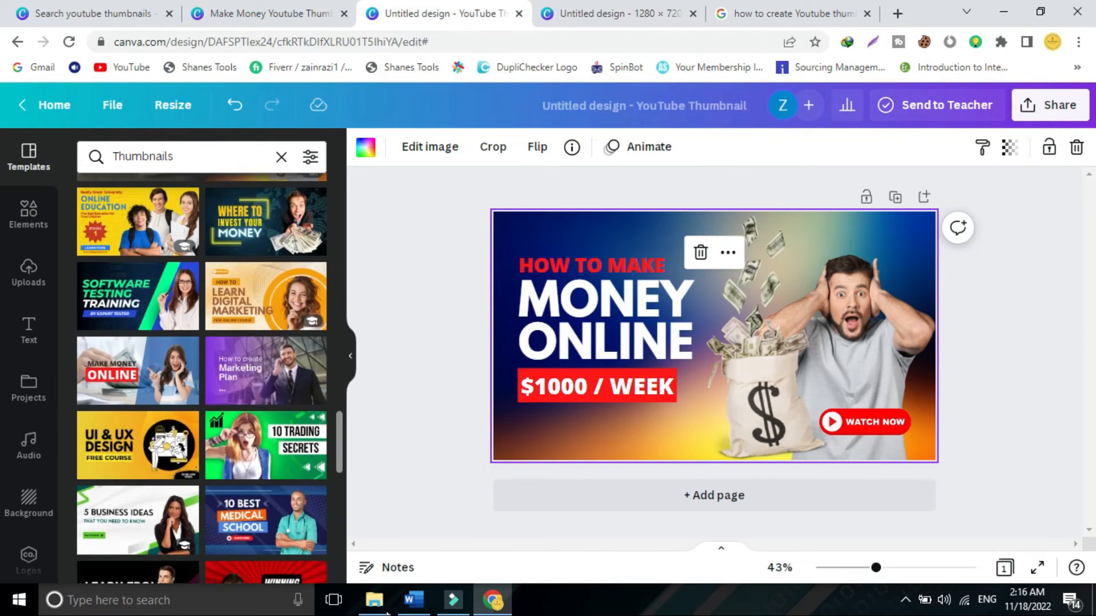
click(156, 390)
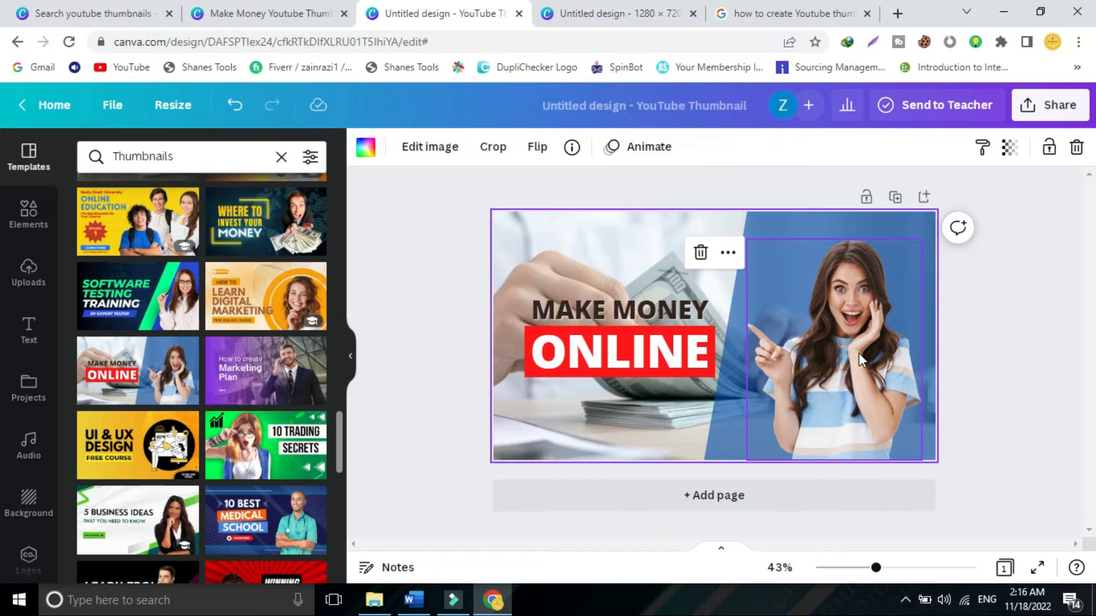
Copy the template's text, red and blue shapes and woman's picture into the blank 1280 × 720 design.
drag(427, 203, 982, 455)
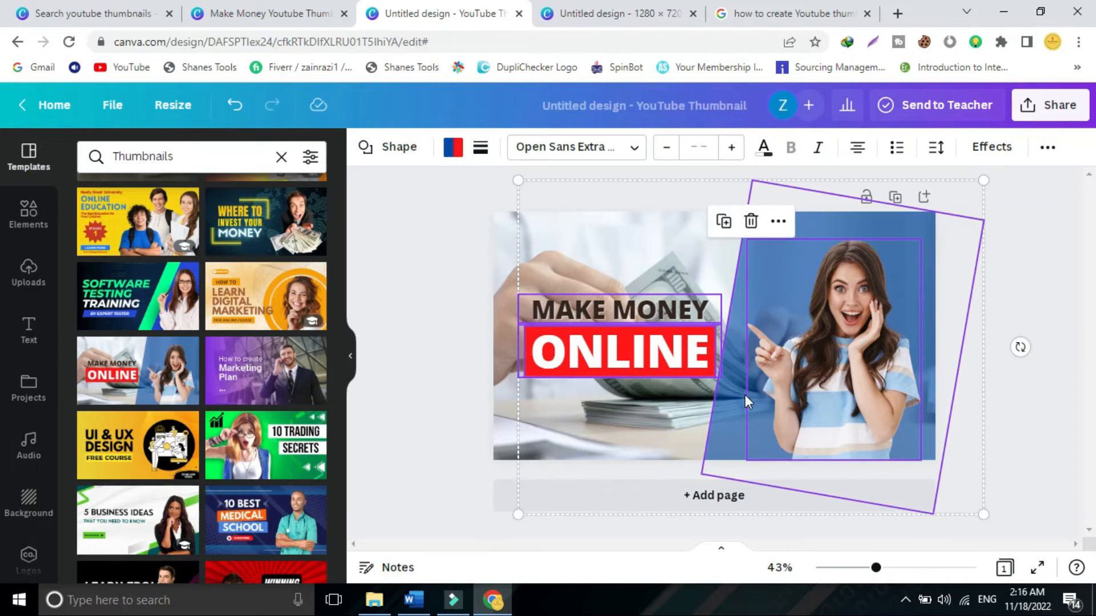
click(614, 7)
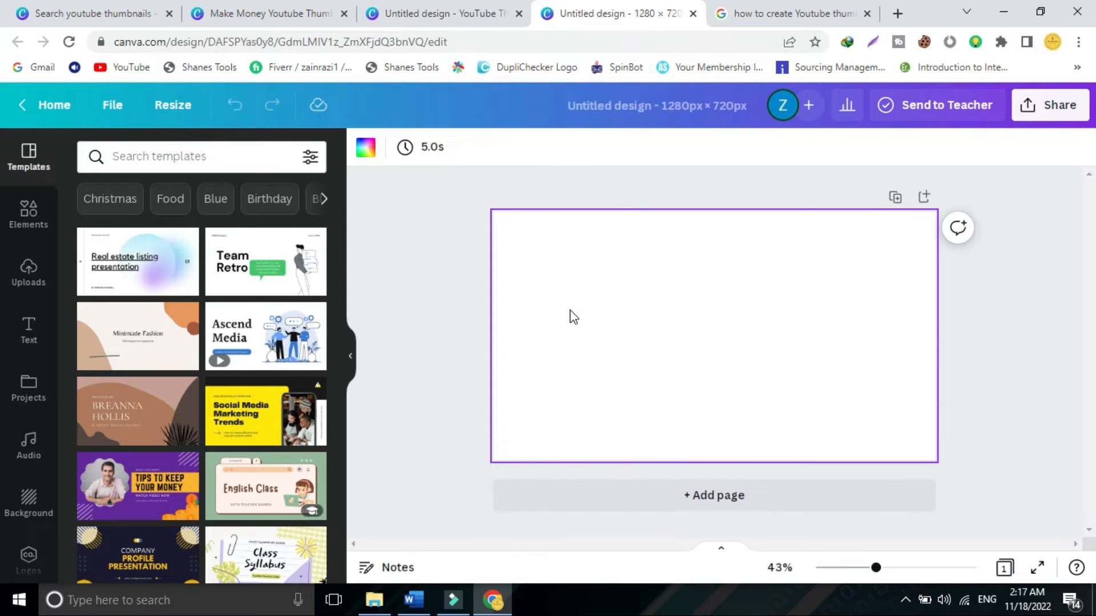
key(ctrl+v)
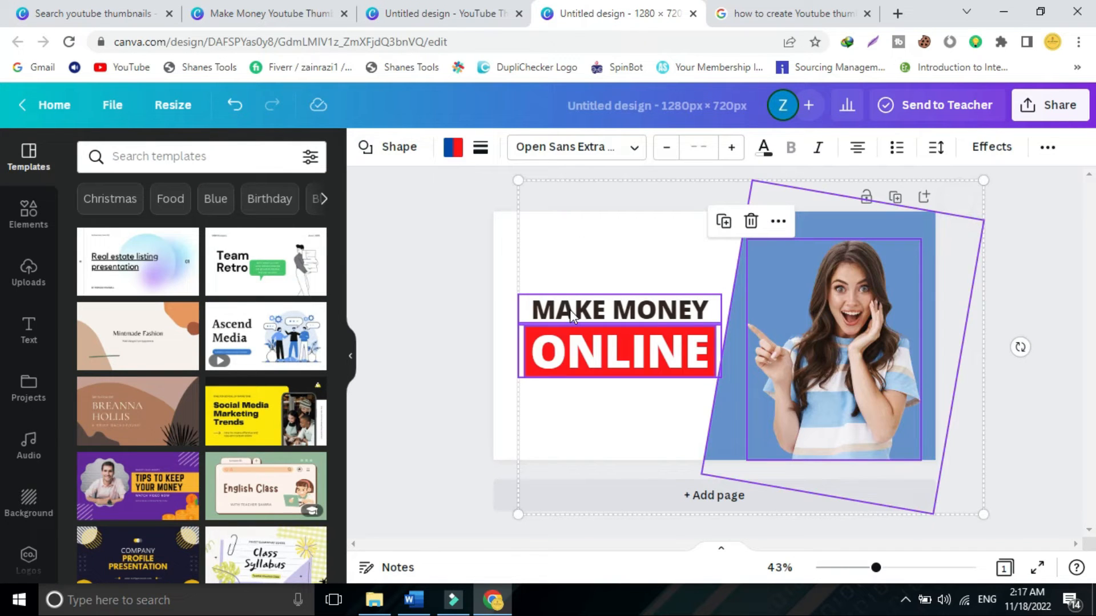
click(494, 220)
Return to the "Make Money Online" template design and select its elements to examine its separate parts.
click(433, 10)
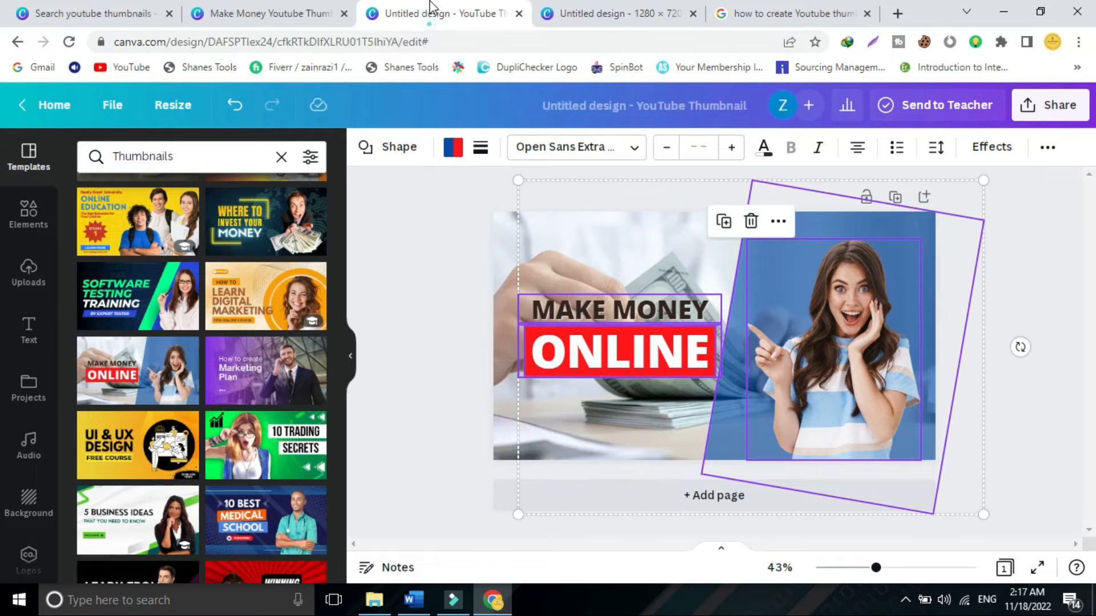
click(564, 243)
drag(443, 201, 840, 426)
click(441, 289)
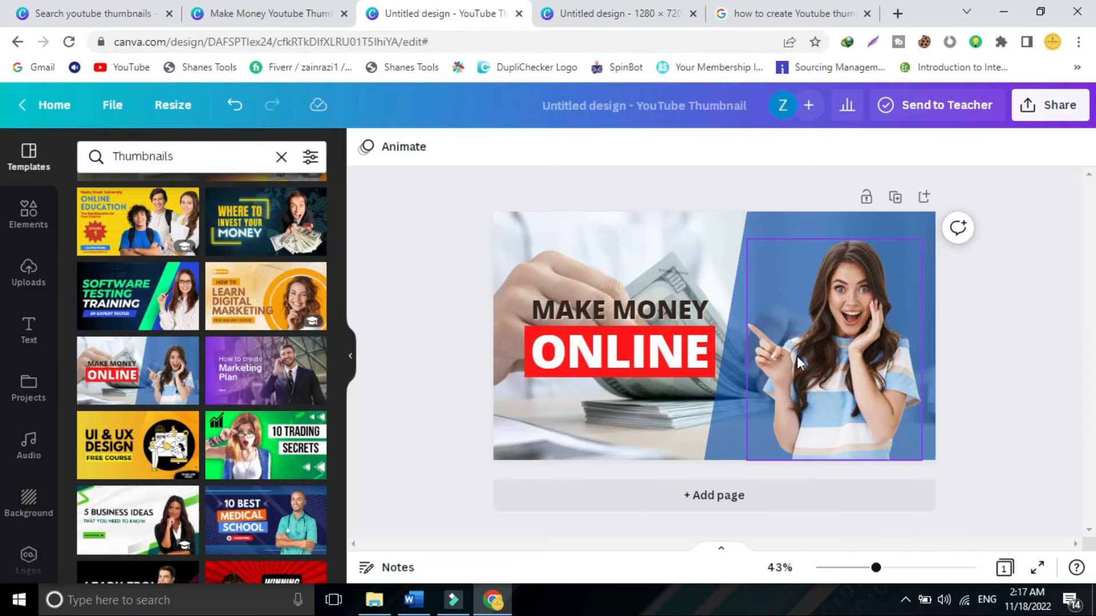
click(826, 372)
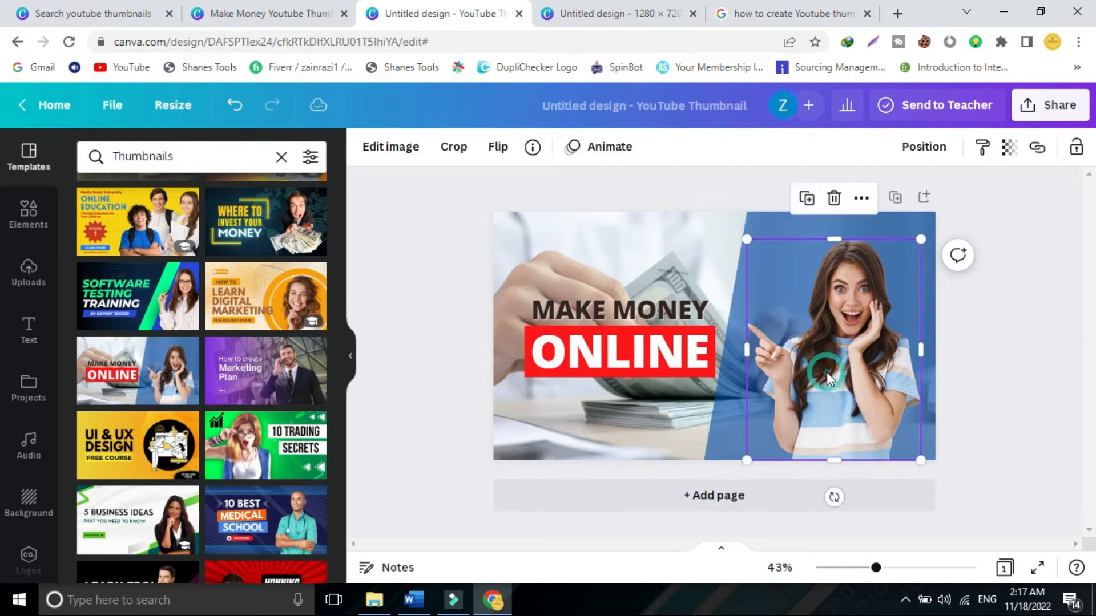
Replace the "MAKE MONEY" text with "HOW TO MAKE", enlarge it to size 63.8 and move it near the thumbnail's upper edge.
double_click(662, 317)
text(HO)
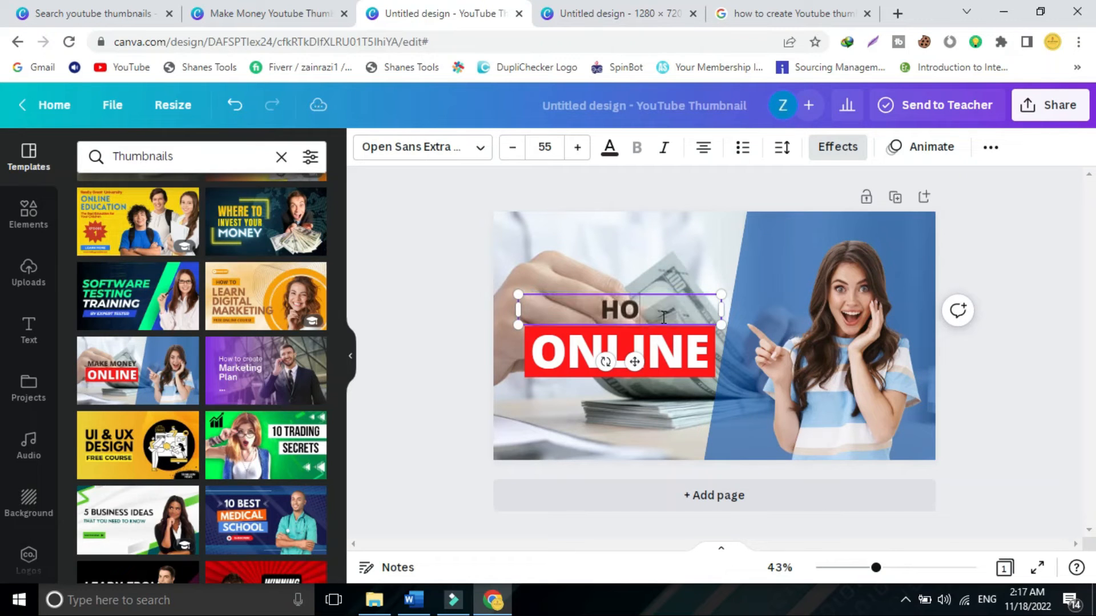
text(W TO)
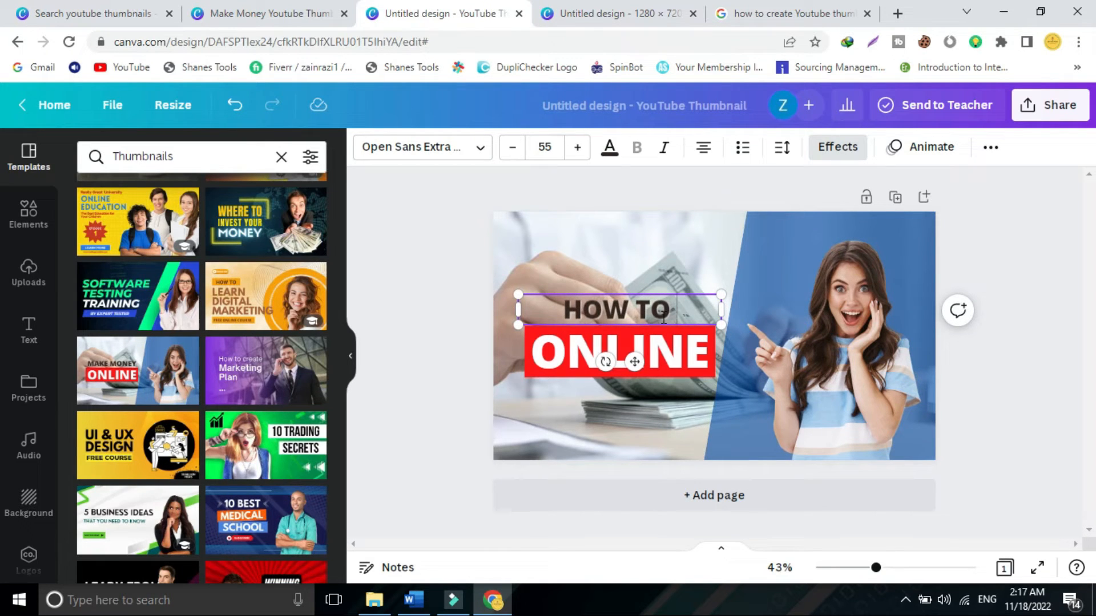
text( MAKE)
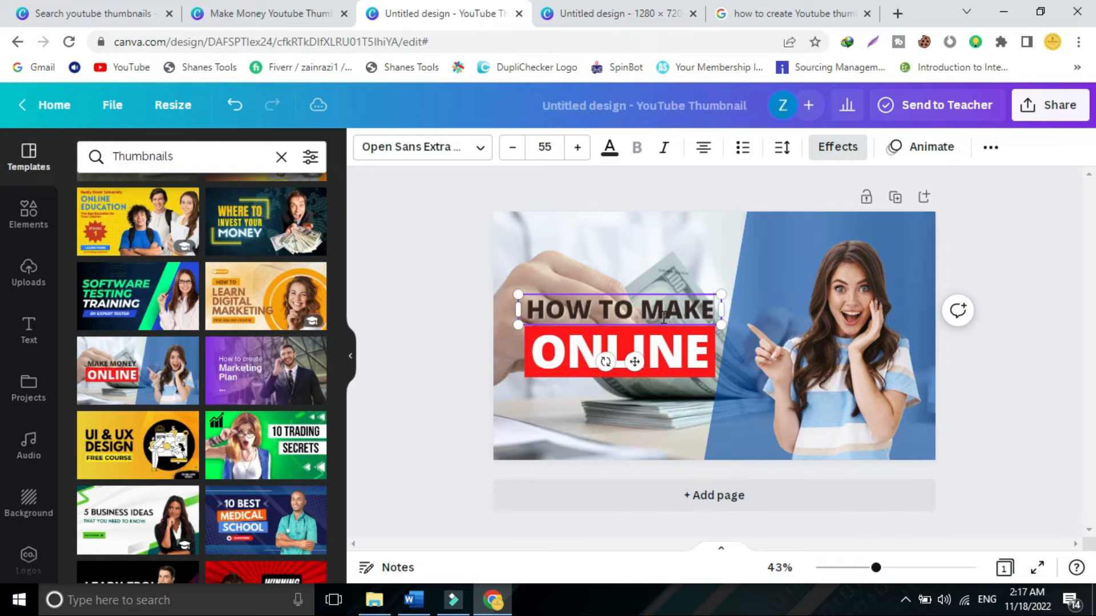
drag(696, 331, 677, 254)
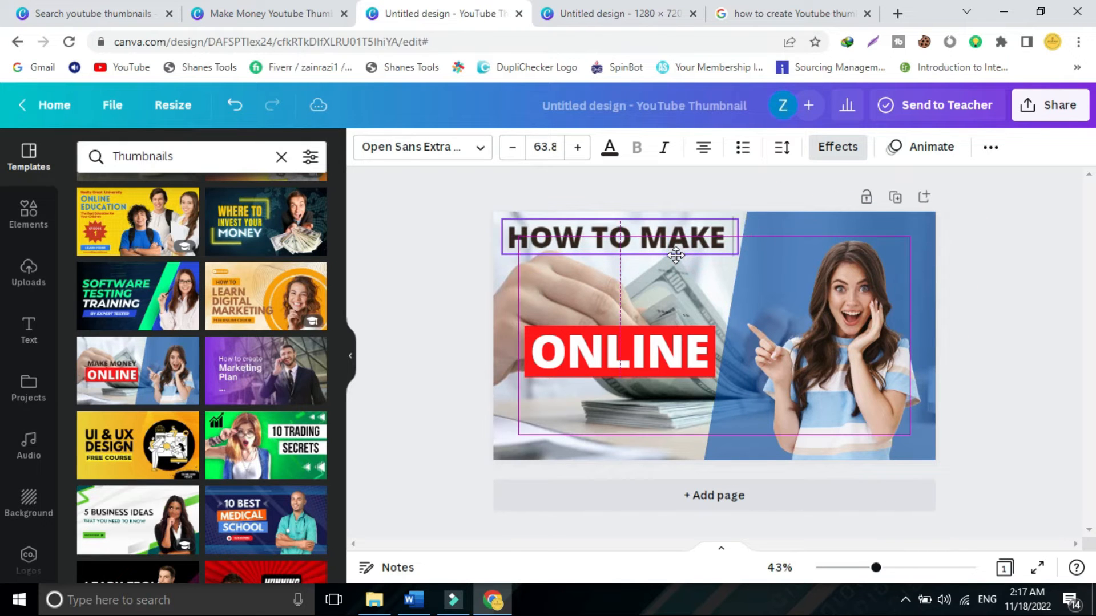
Separate the "ONLINE" text from its red box, shrinking the text to size 63 and placing the box beneath "HOW TO MAKE".
click(666, 355)
double_click(665, 355)
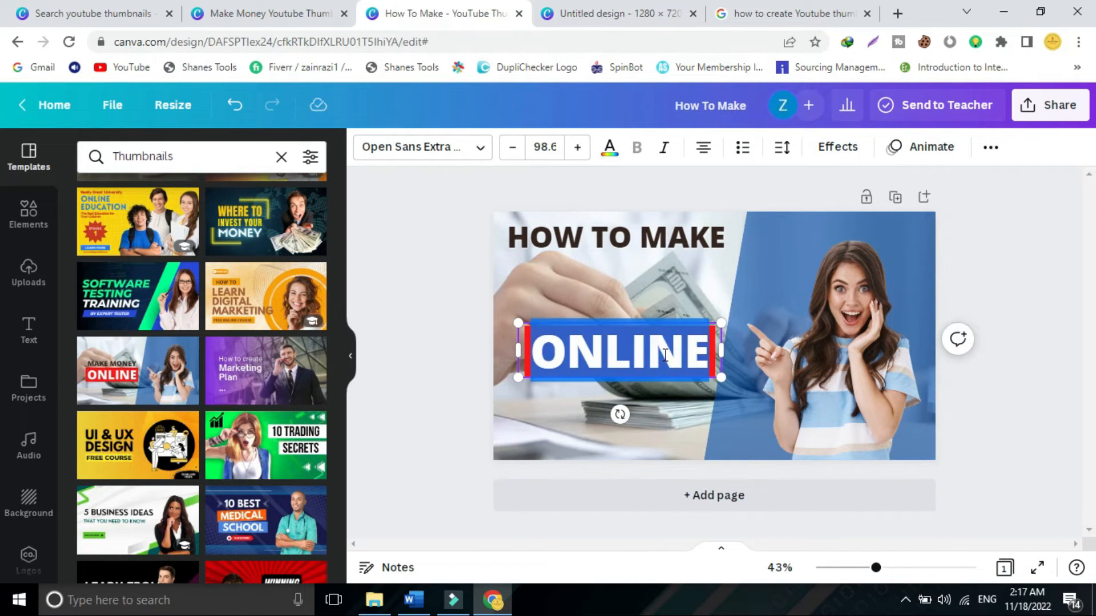
click(662, 354)
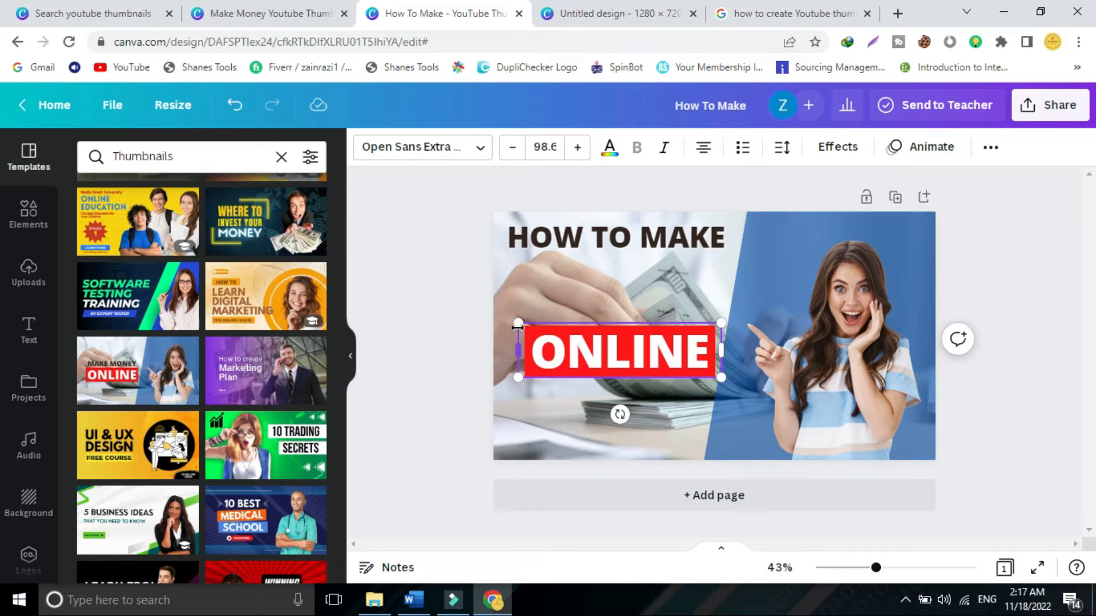
drag(504, 317, 539, 294)
click(553, 344)
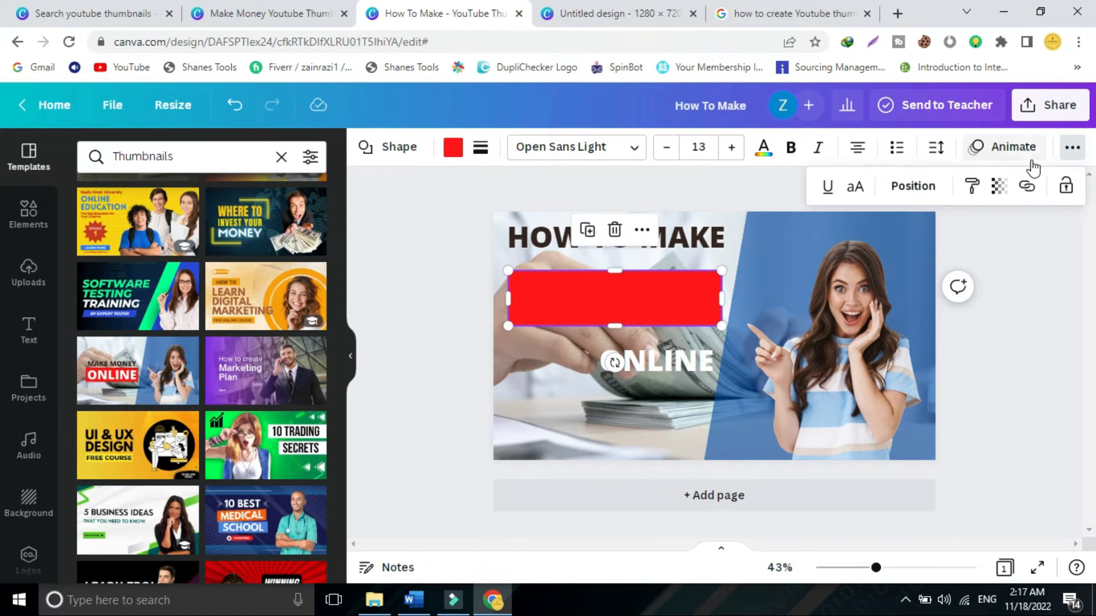
Set the red box's transparency to 54 and widen it on both sides to about 649 × 161.
click(998, 186)
drag(993, 250, 920, 251)
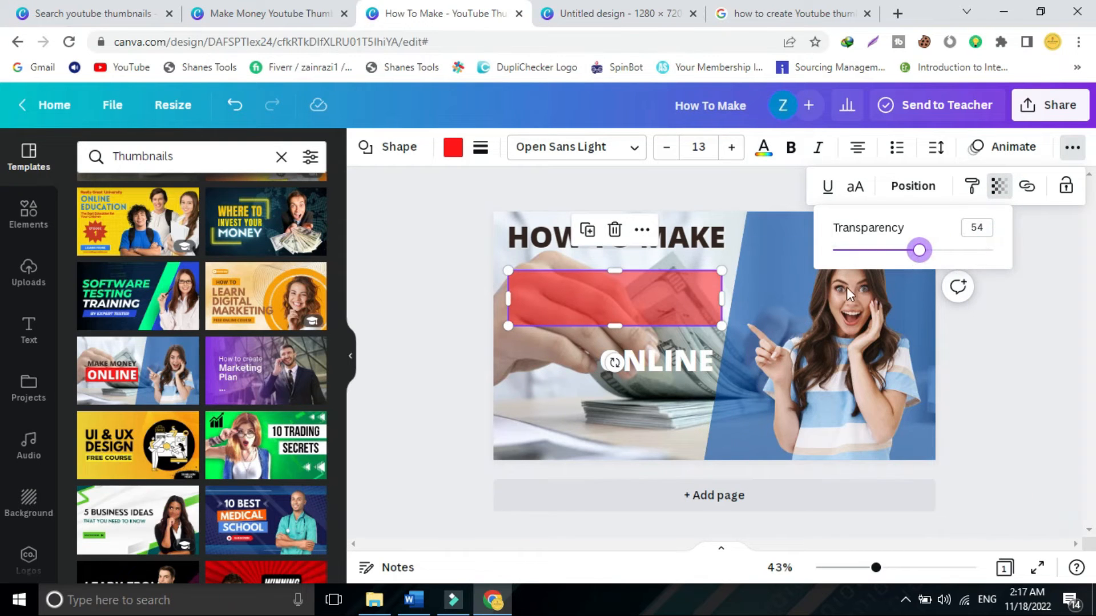
click(502, 299)
drag(506, 299, 501, 298)
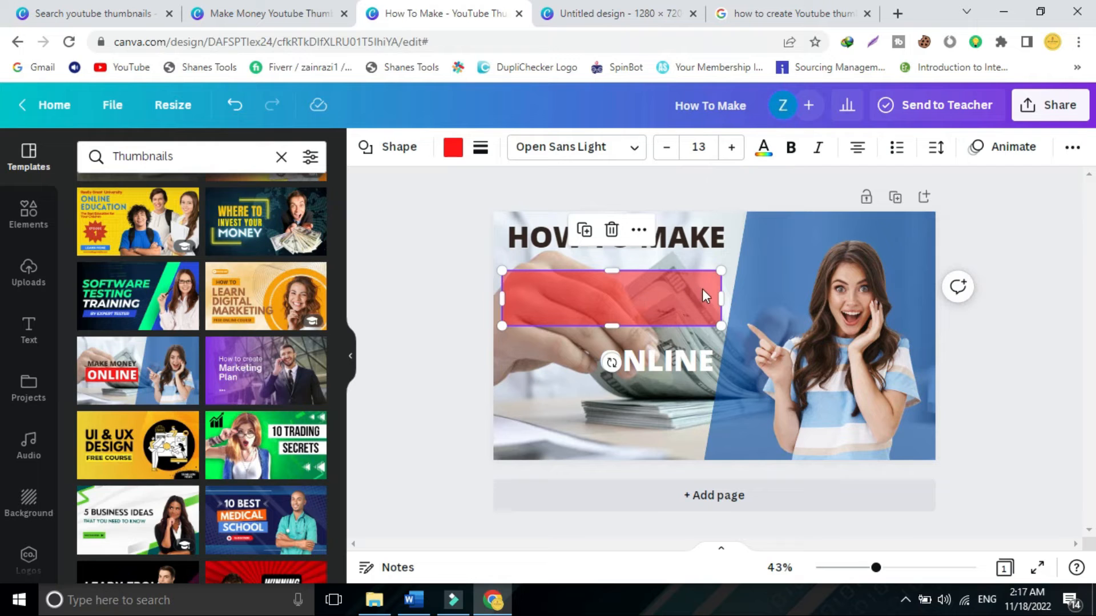
drag(721, 296, 726, 296)
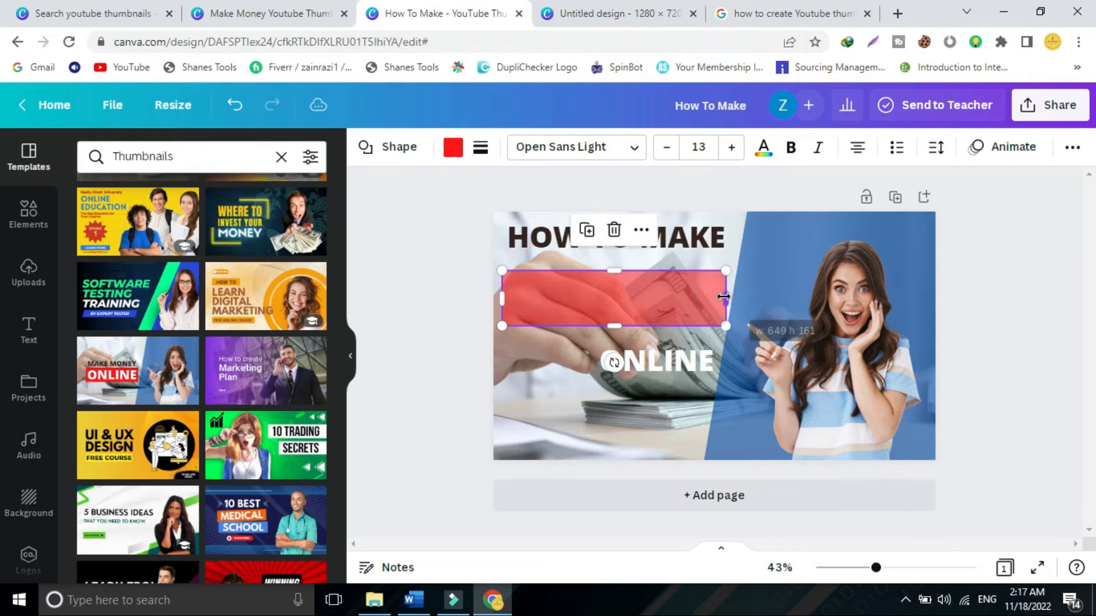
Place the "ONLINE" text on the red box and replace it with "YOUTUBE", widening its frame to fit on one line.
click(654, 362)
drag(654, 362, 609, 302)
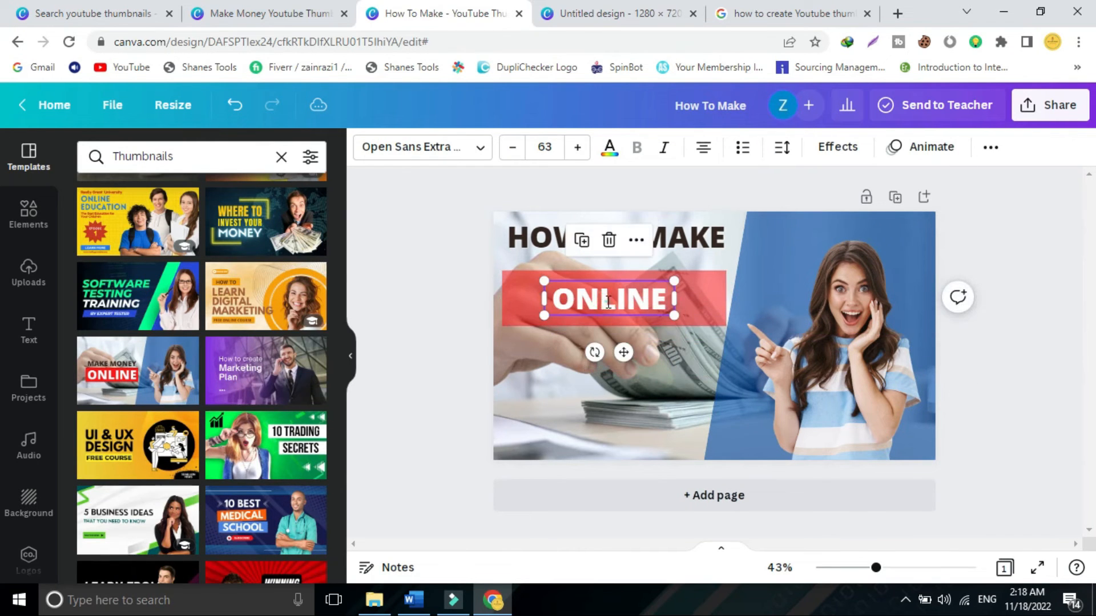
double_click(608, 303)
text(YO)
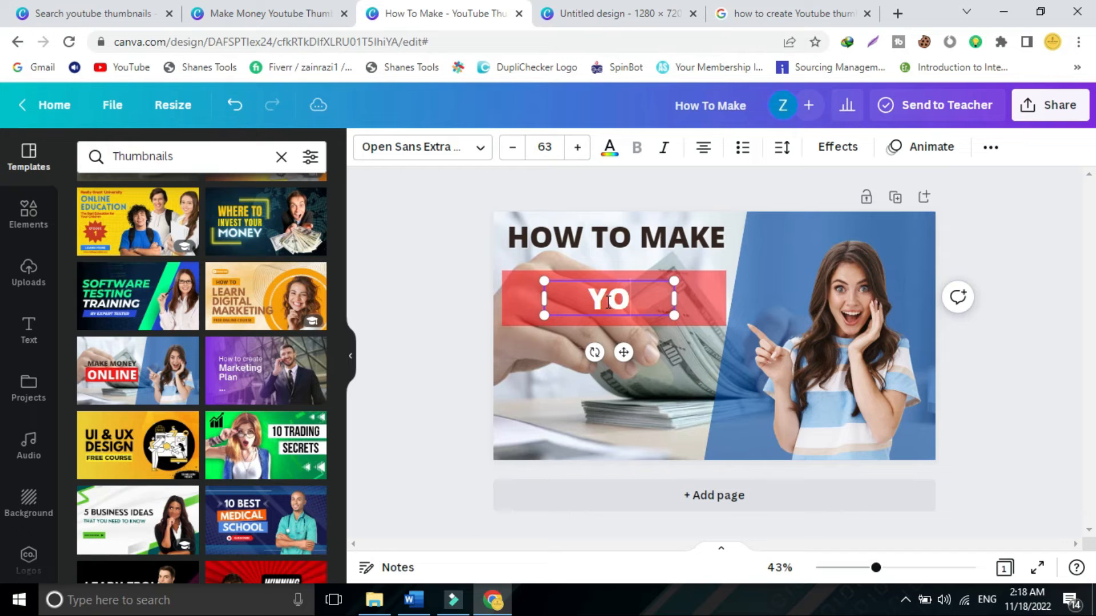
text(UTUBE)
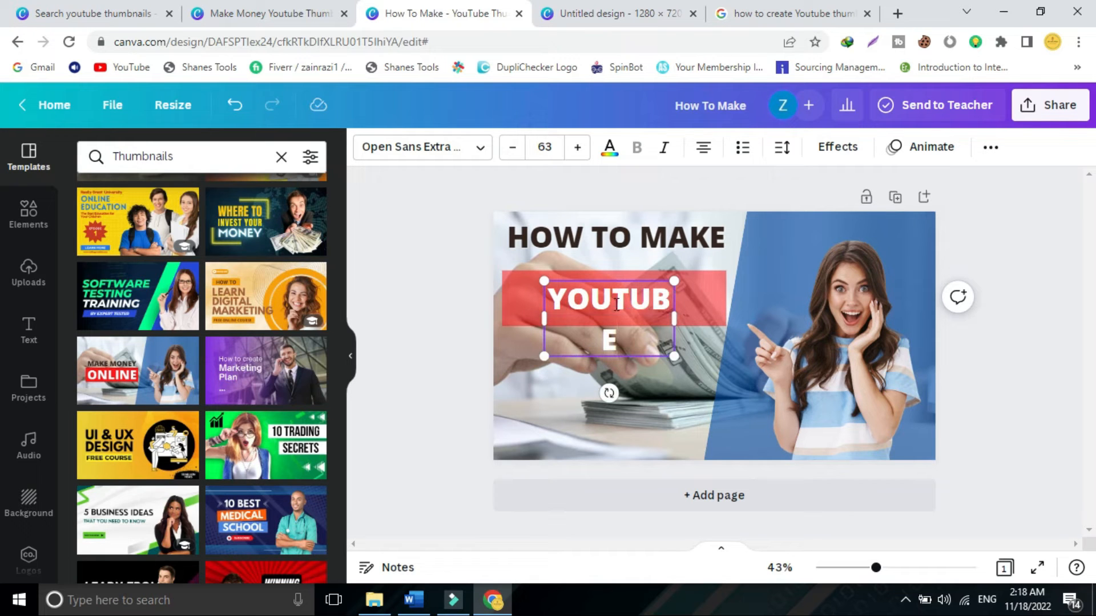
drag(675, 318, 702, 318)
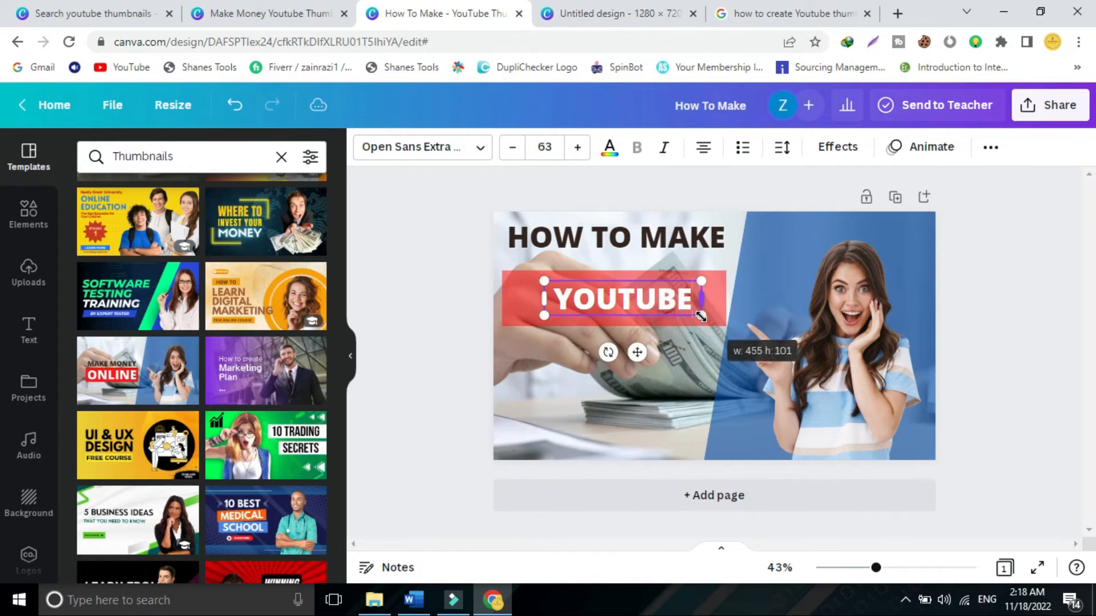
Enlarge the "YOUTUBE" text to size 85.1 and reduce the red box's height to match it.
click(619, 313)
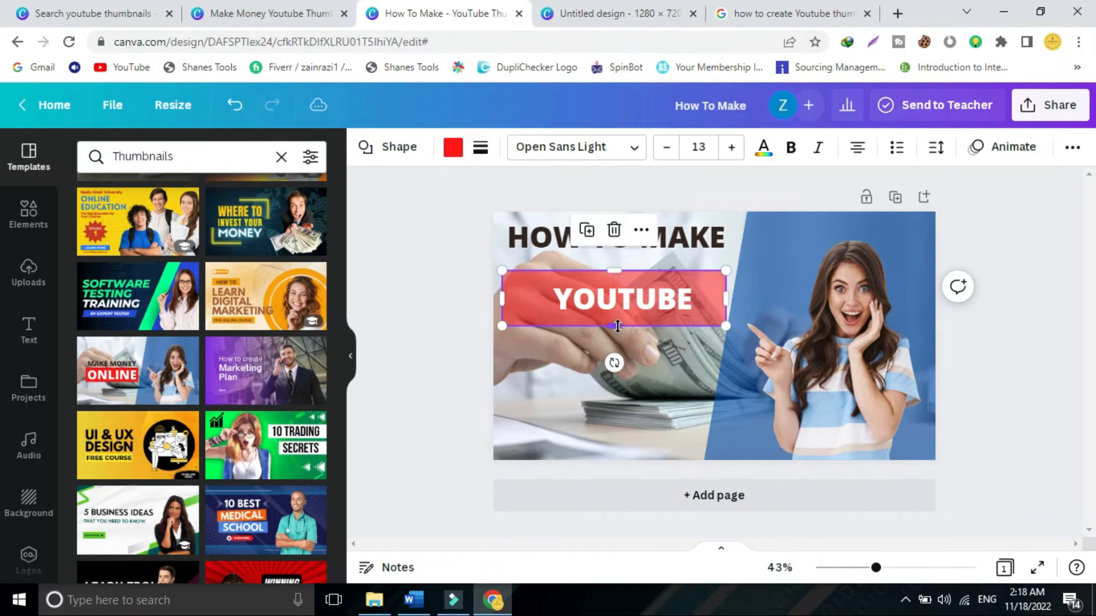
drag(614, 302, 571, 293)
drag(657, 305, 712, 317)
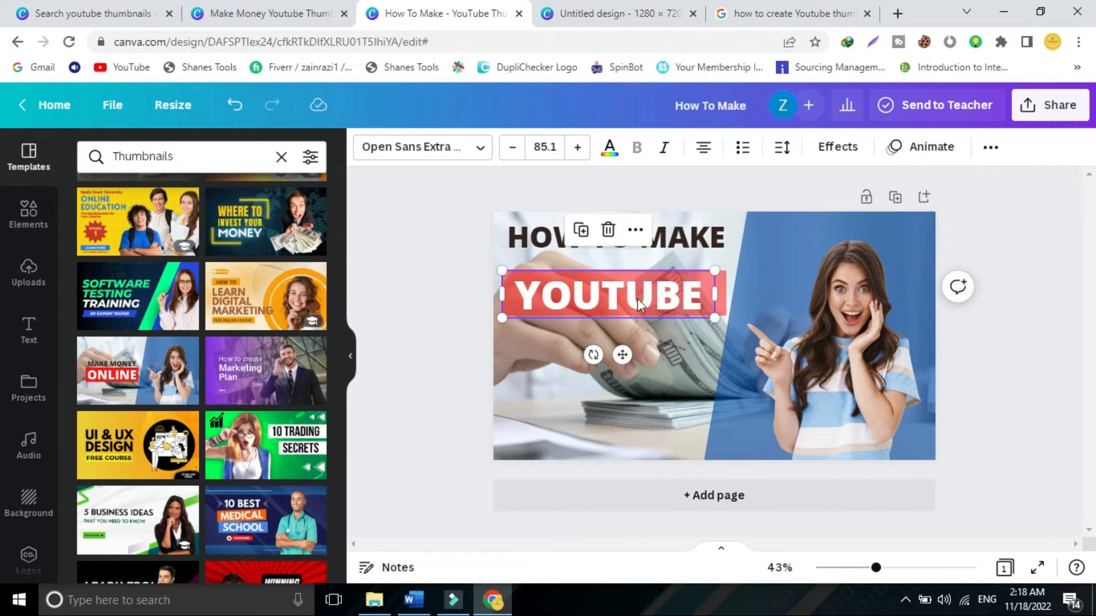
click(459, 275)
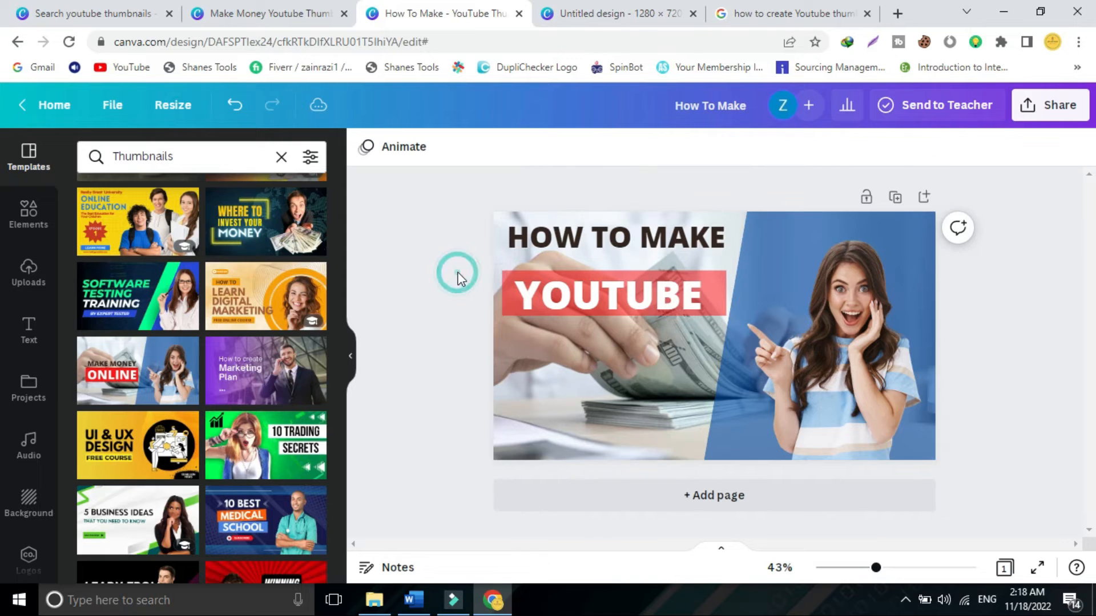
Move the red box and "YOUTUBE" text together up close beneath "HOW TO MAKE" and center the text on the box.
click(511, 279)
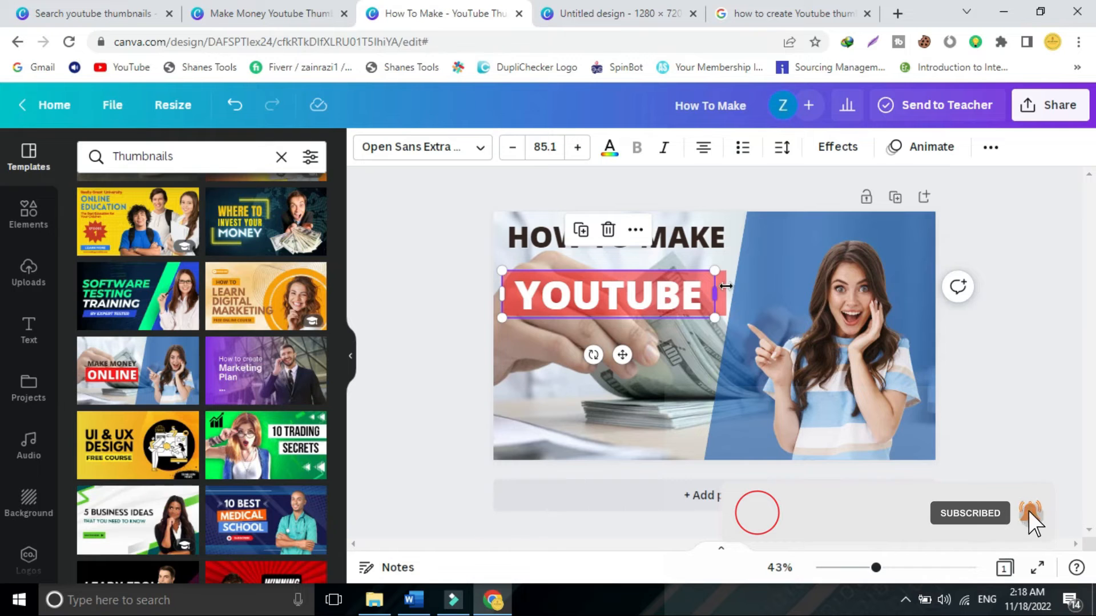
click(723, 275)
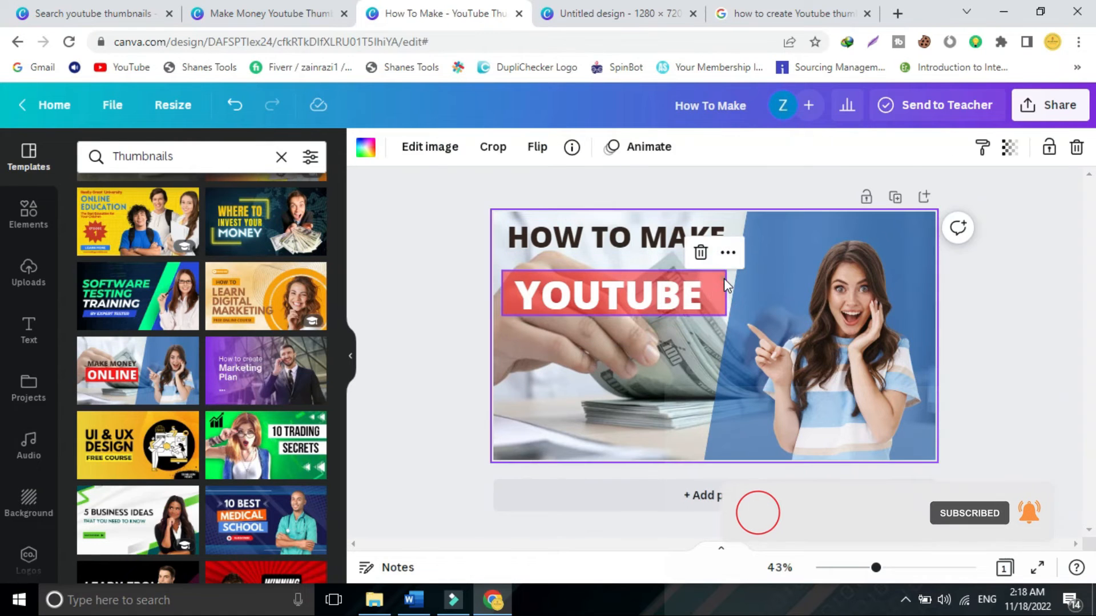
click(723, 280)
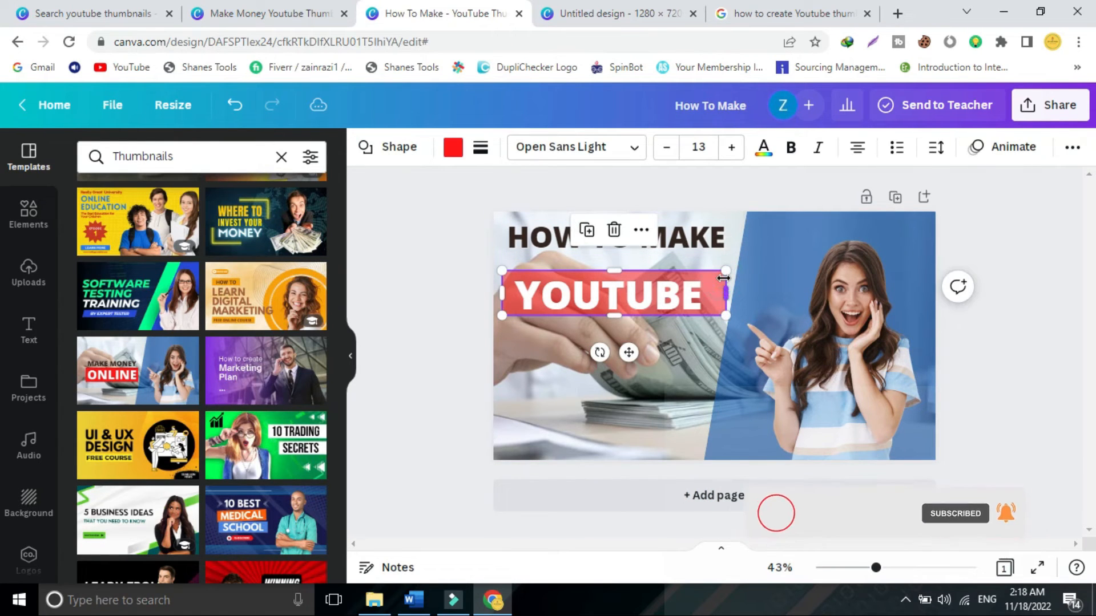
click(681, 297)
drag(681, 299, 681, 284)
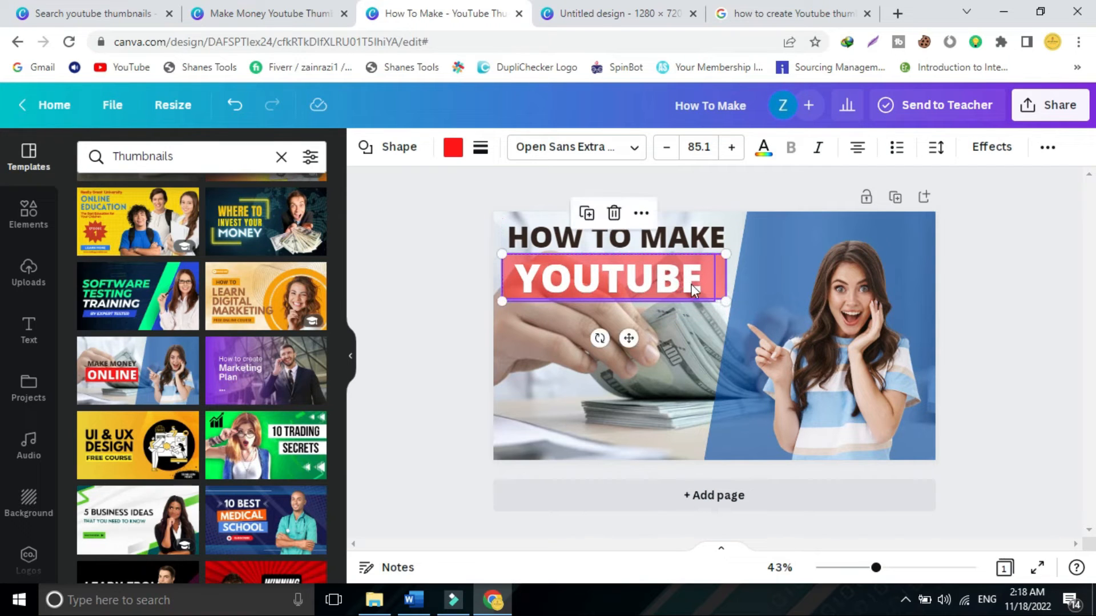
click(450, 297)
drag(603, 287, 607, 287)
click(423, 273)
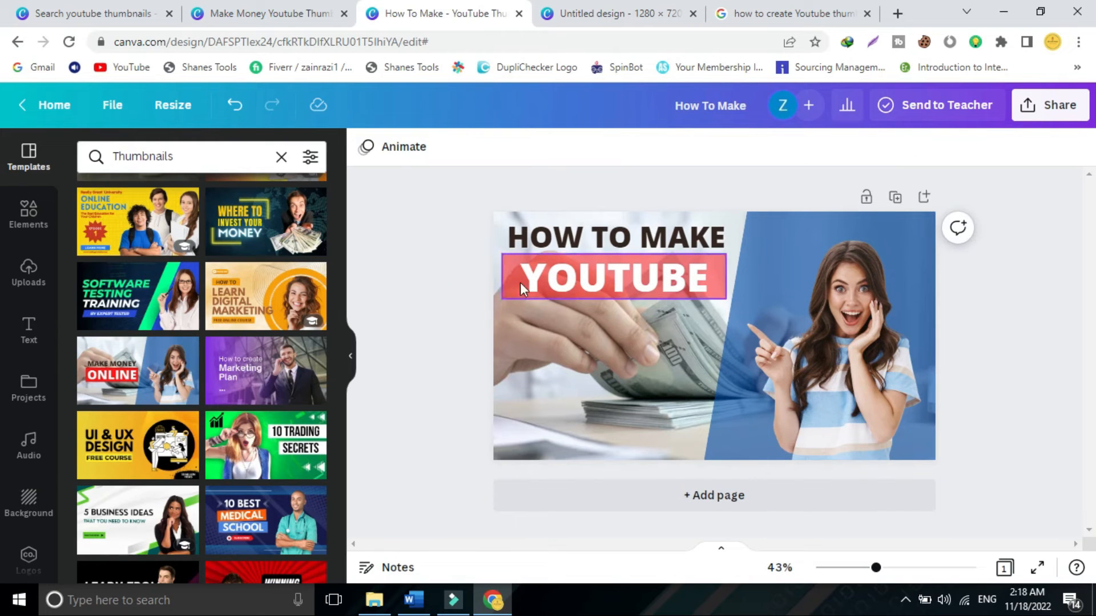
click(542, 286)
click(446, 285)
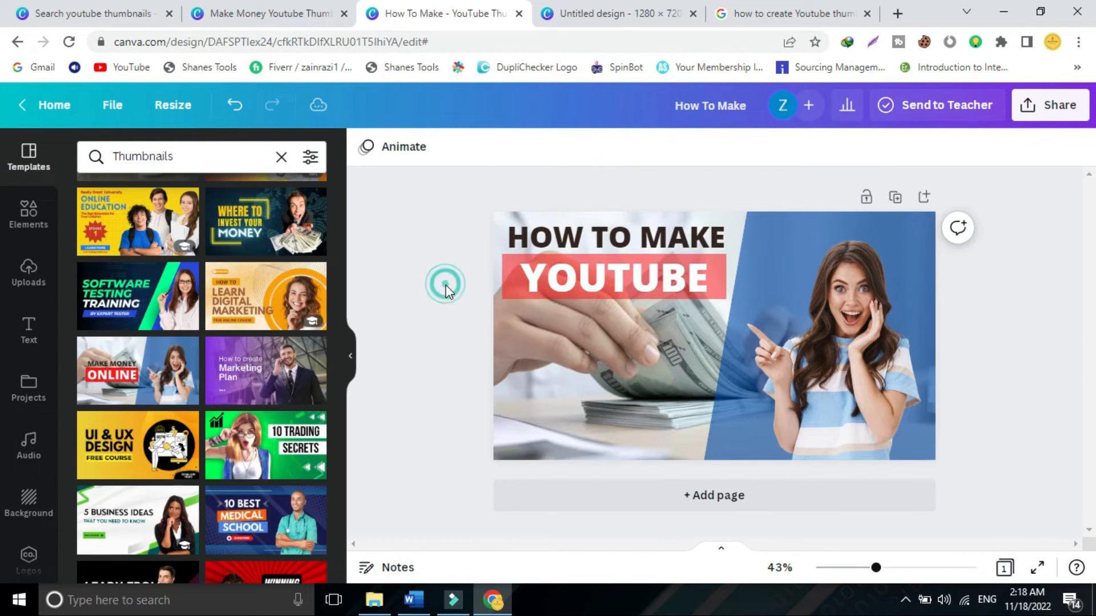
Narrow the red box from both sides so that it fits closely around the "YOUTUBE" text.
click(502, 288)
drag(506, 280, 508, 280)
drag(725, 279, 717, 279)
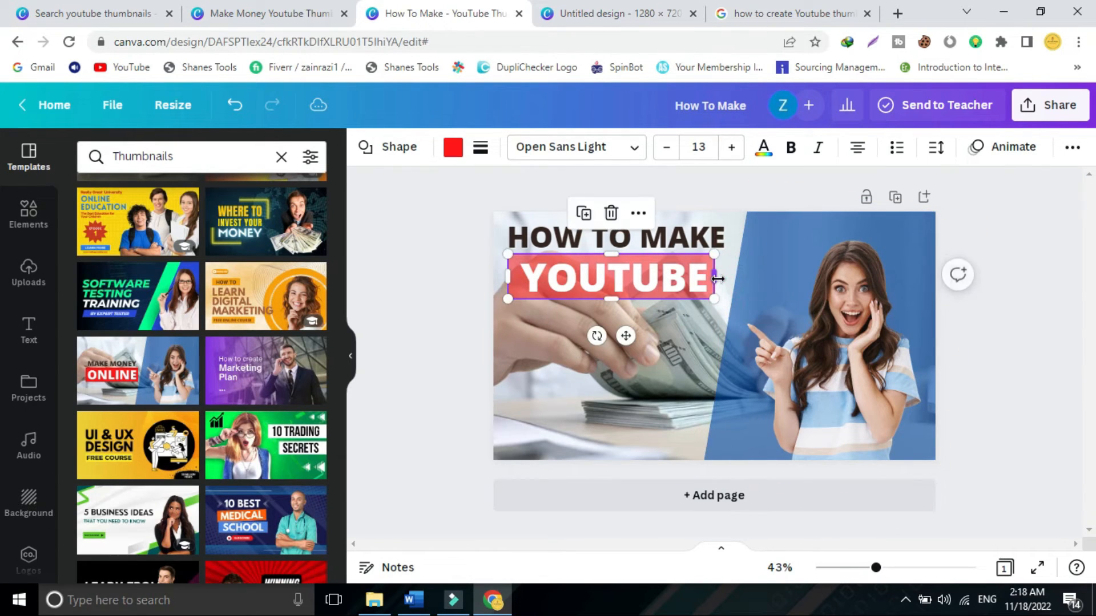
click(636, 283)
click(465, 260)
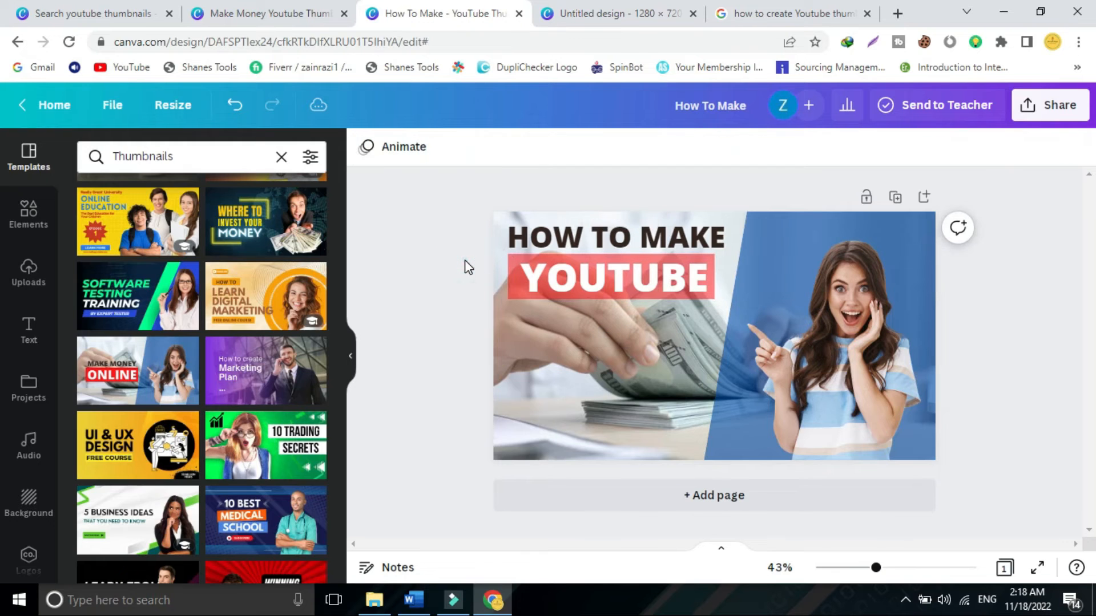
Try moving the "YOUTUBE" text down without its red box and undo the move.
click(509, 265)
click(554, 277)
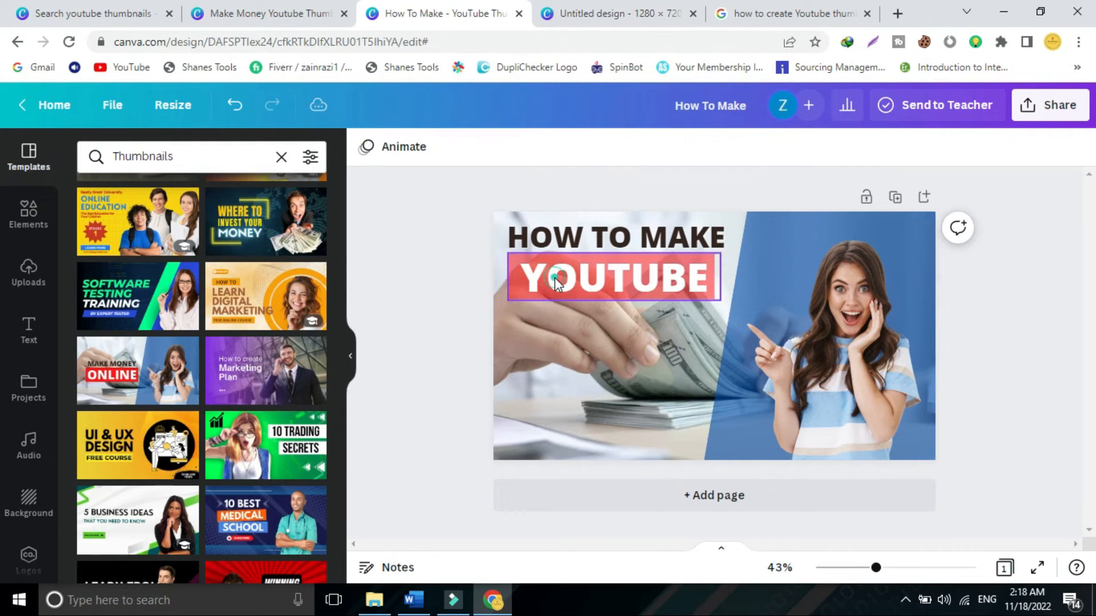
click(607, 286)
drag(608, 287, 609, 313)
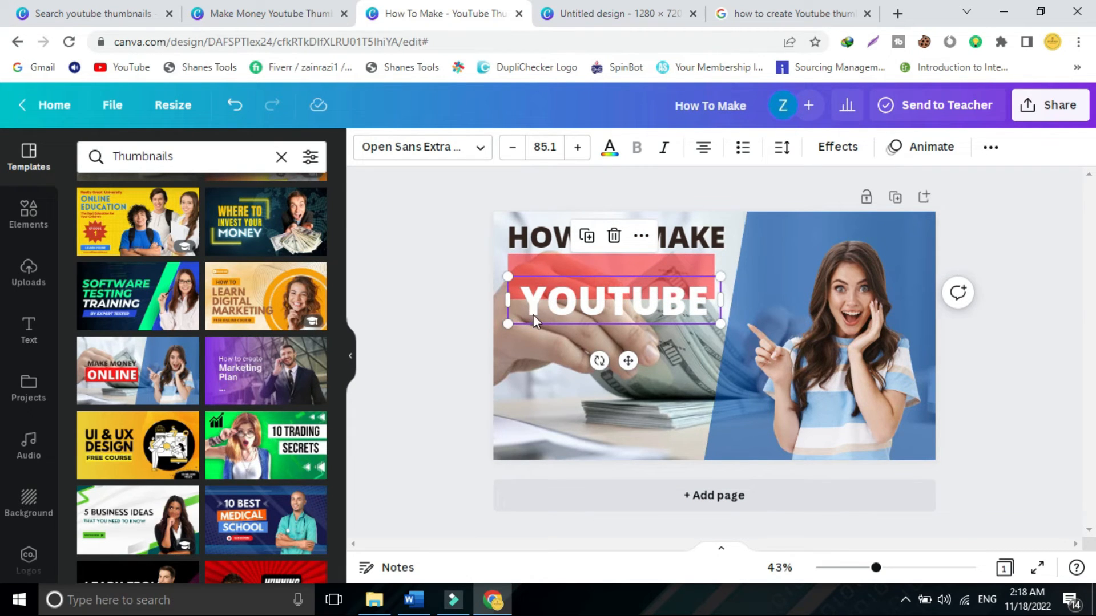
key(ctrl+z)
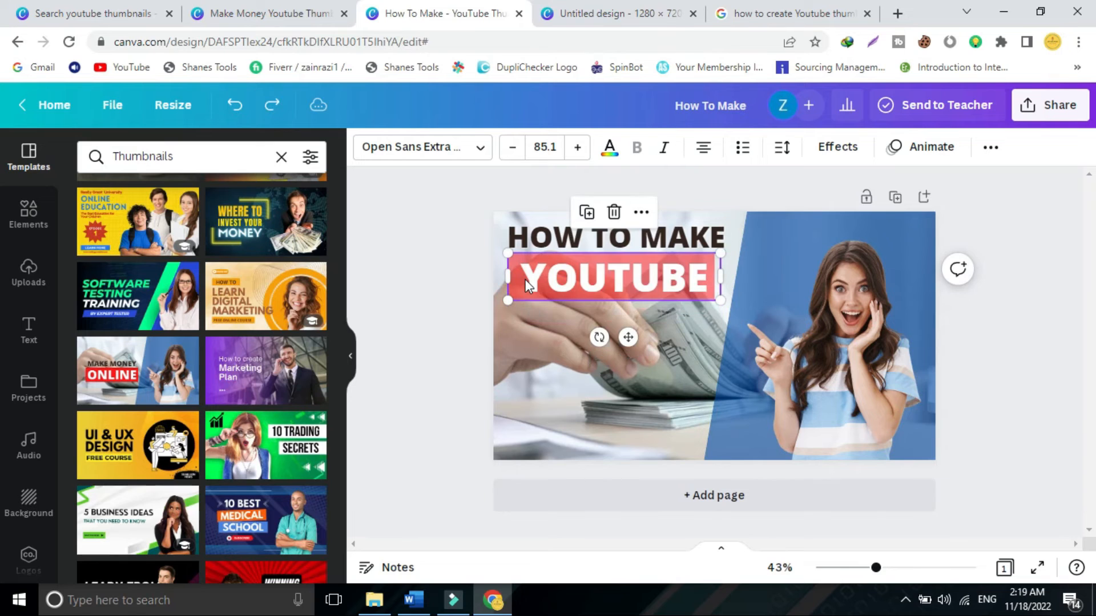
Select the "YOUTUBE" text together with its red box and group them into one object.
click(525, 279)
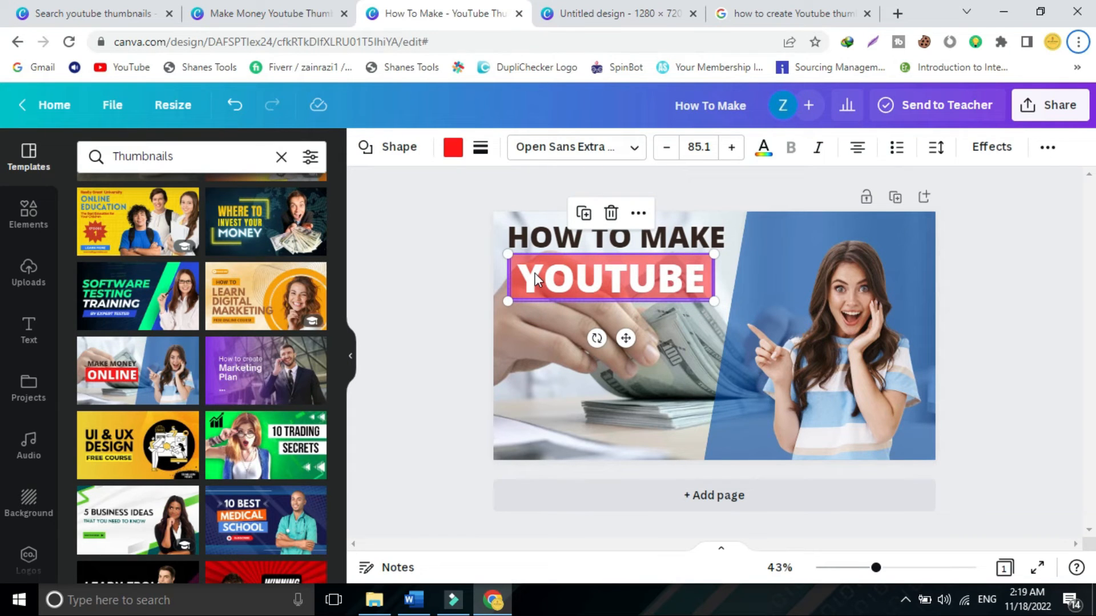
key(ctrl+f)
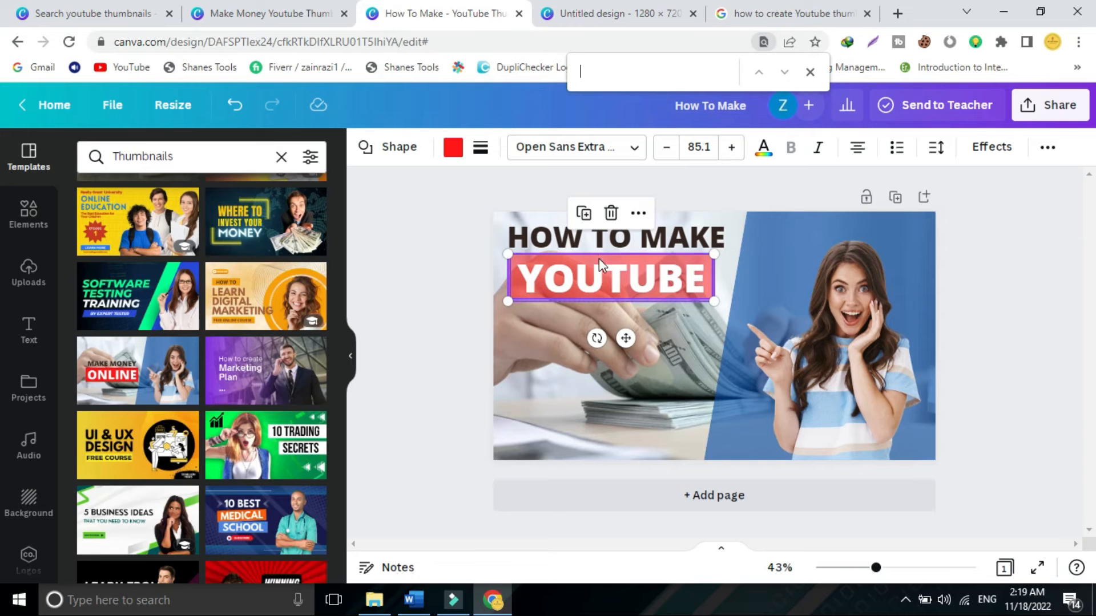
click(810, 73)
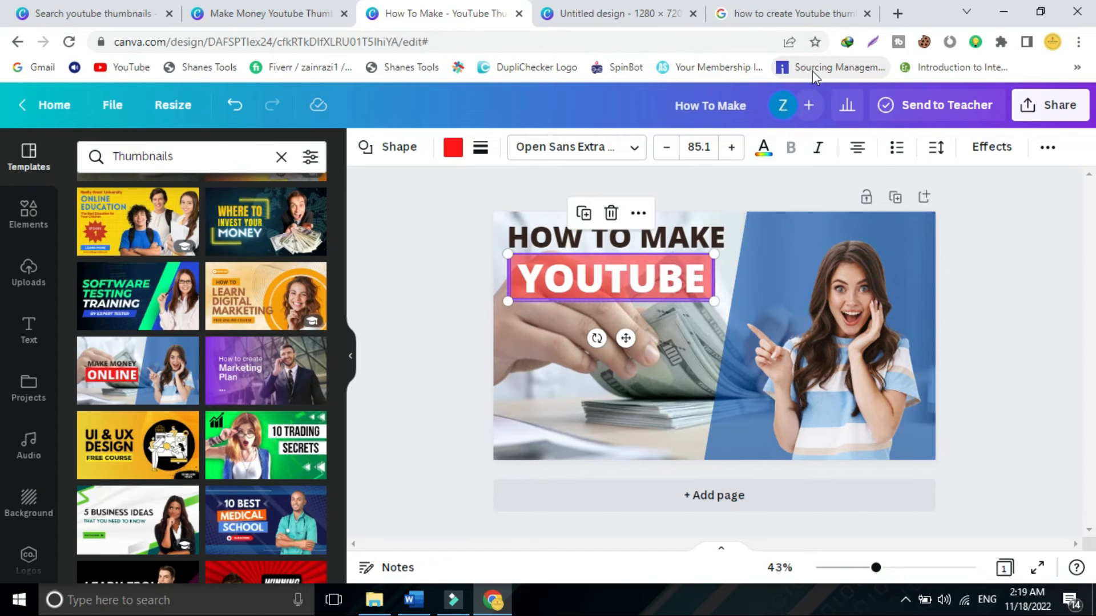
key(ctrl+f)
click(811, 72)
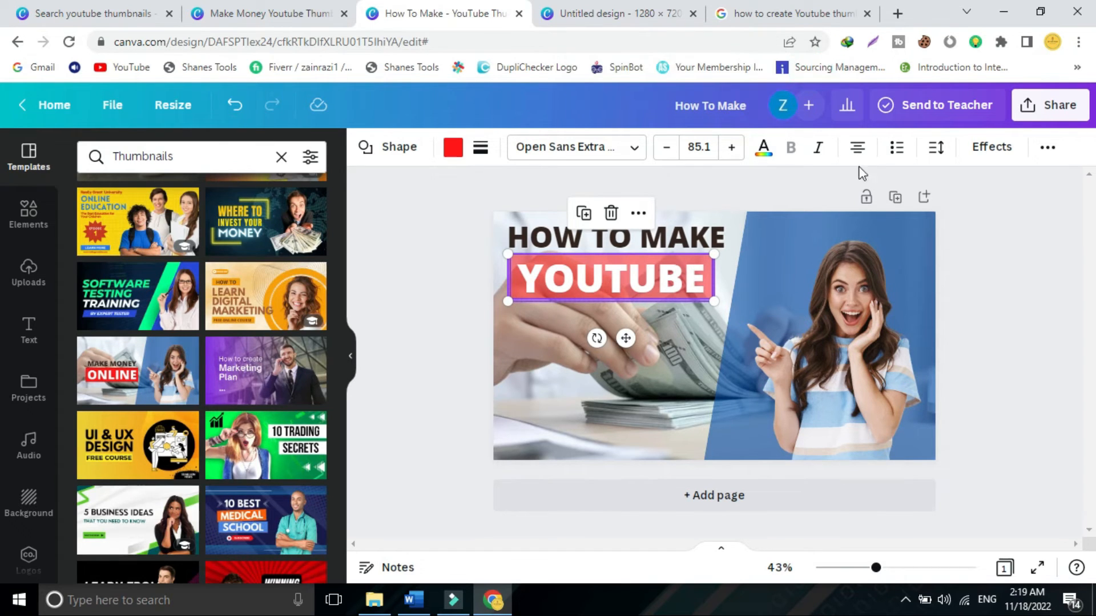
right_click(611, 276)
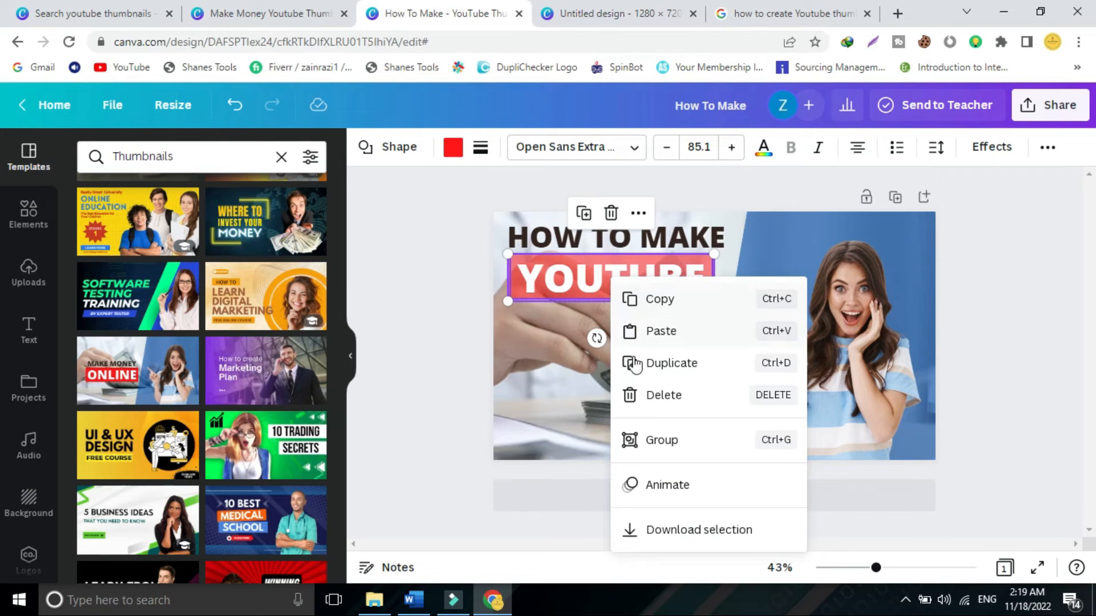
click(660, 444)
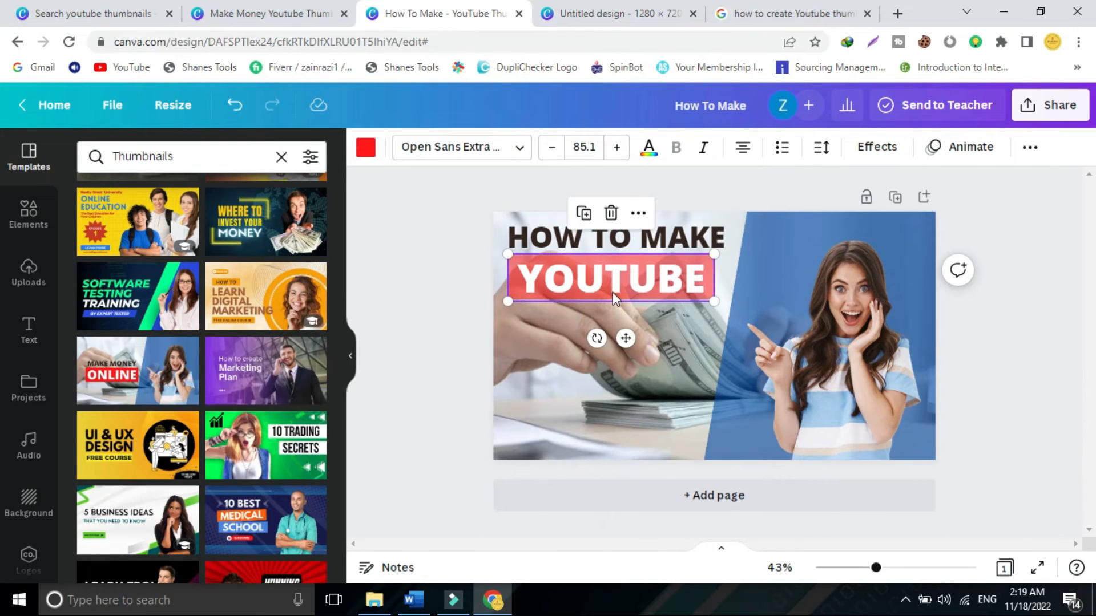
Slightly enlarge the grouped "YOUTUBE" text and box and align the group beneath "HOW TO MAKE".
mouse_move(576, 281)
mouse_down()
mouse_move(575, 298)
mouse_move(593, 279)
mouse_move(571, 278)
mouse_move(582, 283)
mouse_up()
drag(516, 300, 511, 305)
click(414, 282)
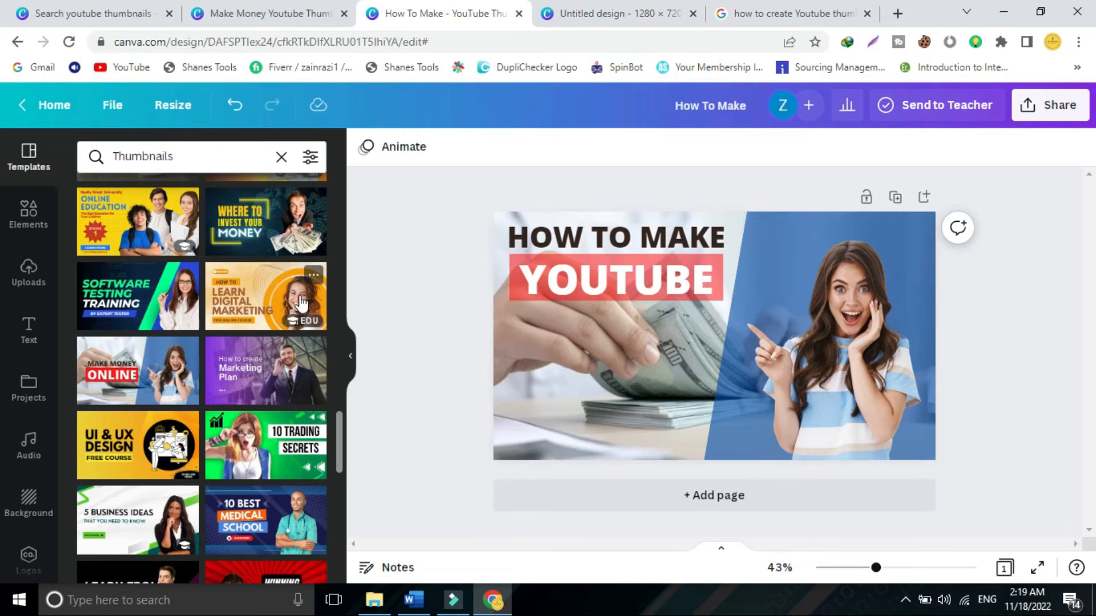
Clear the "Thumbnails" term from the template search and dismiss the recent searches.
click(138, 158)
double_click(139, 157)
key(ctrl+c)
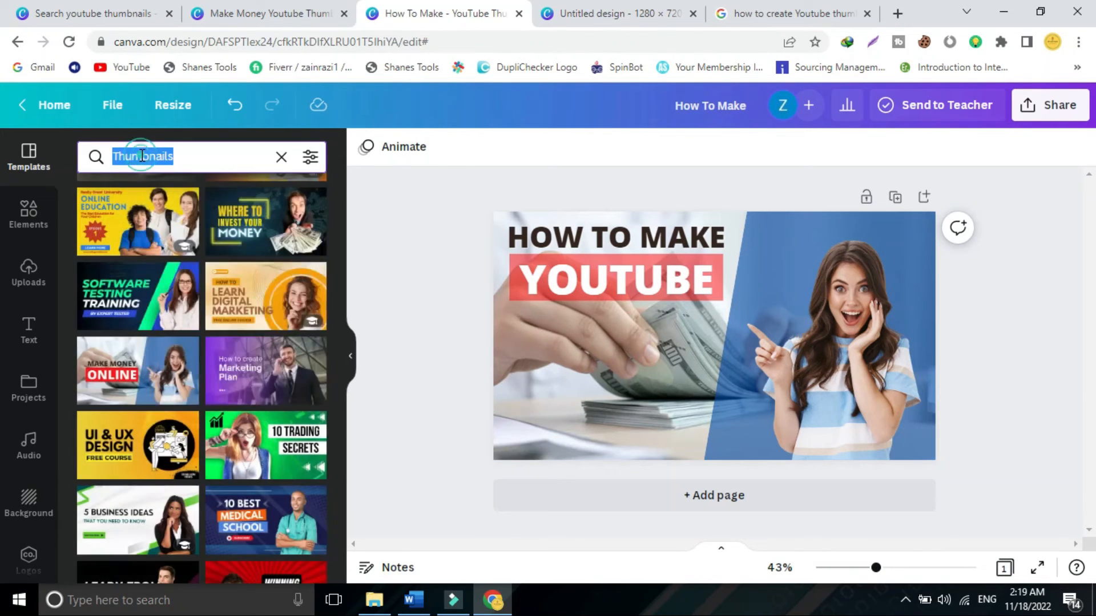
right_click(142, 158)
key(Escape)
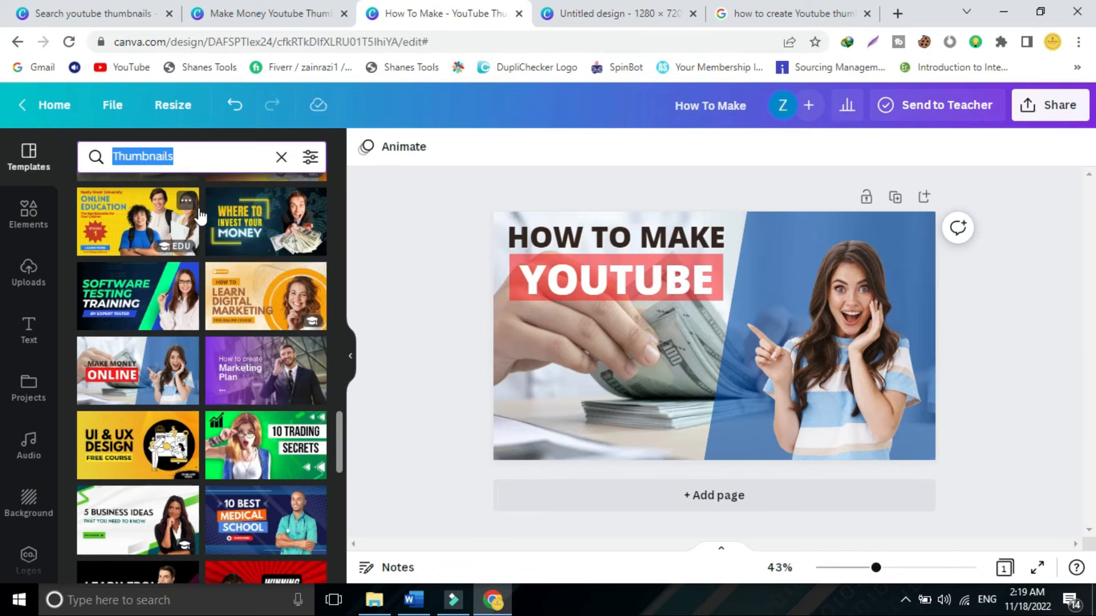
key(BackSpace)
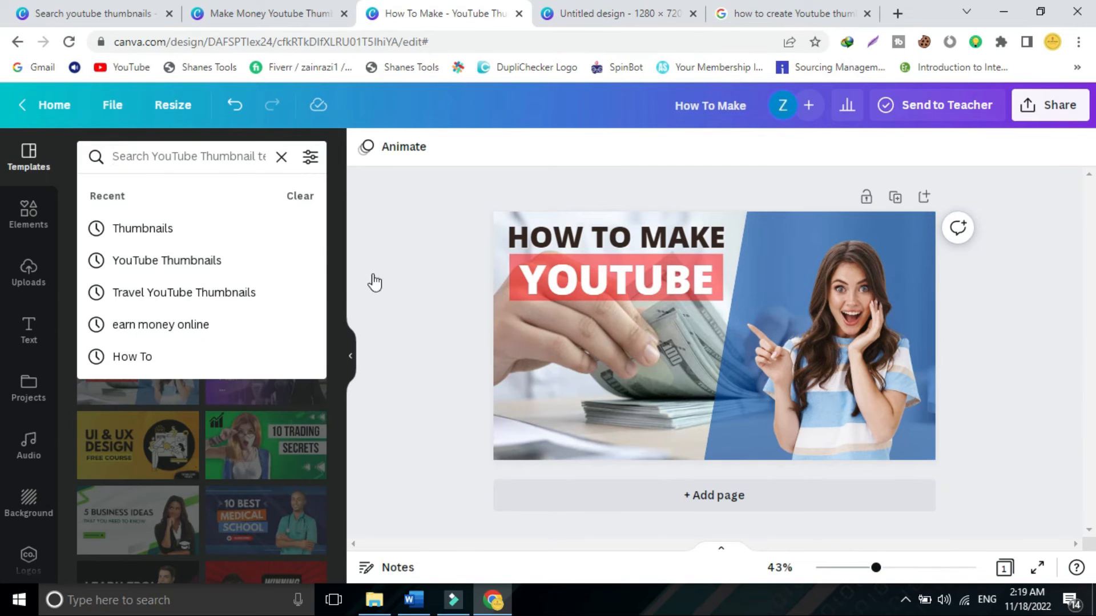
click(456, 323)
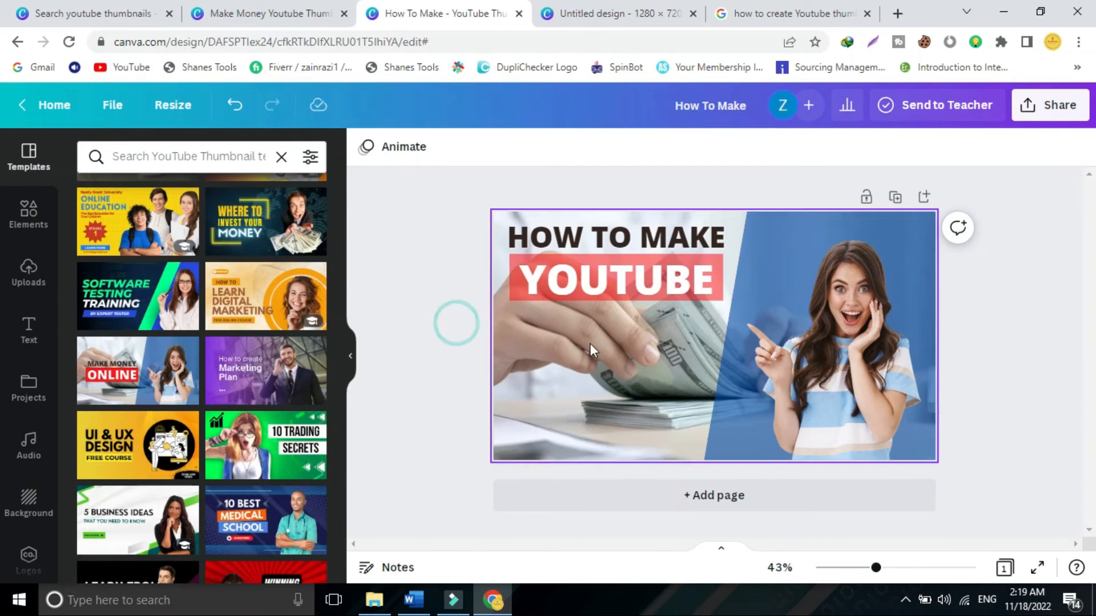
Add a "Thumbnails" text to the design, enlarge it to size 74 and place it beneath the red "YOUTUBE" box.
click(29, 336)
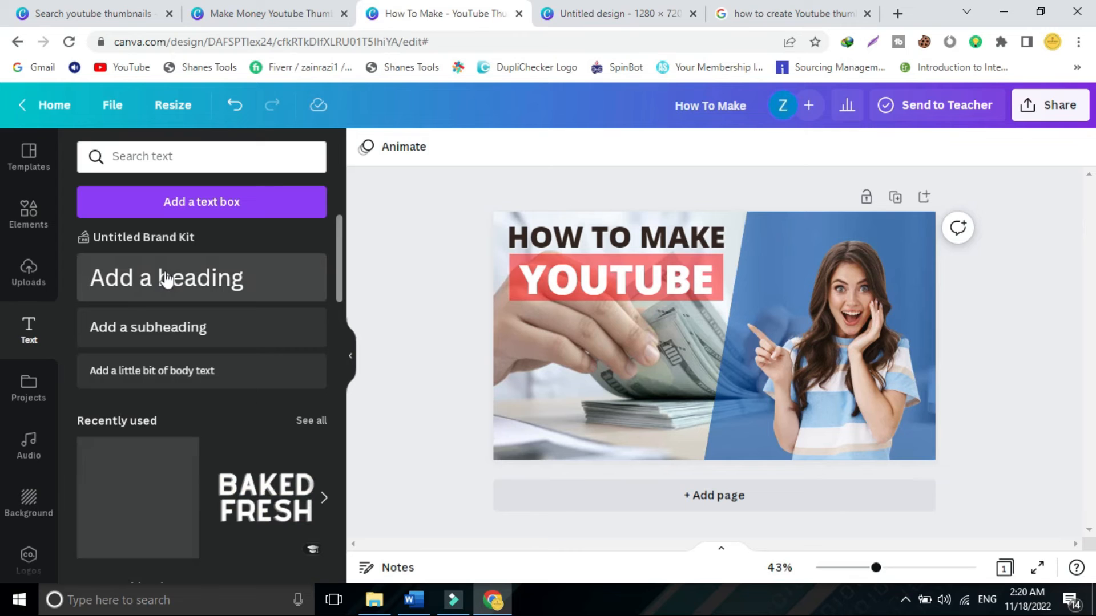
click(165, 278)
key(ctrl+v)
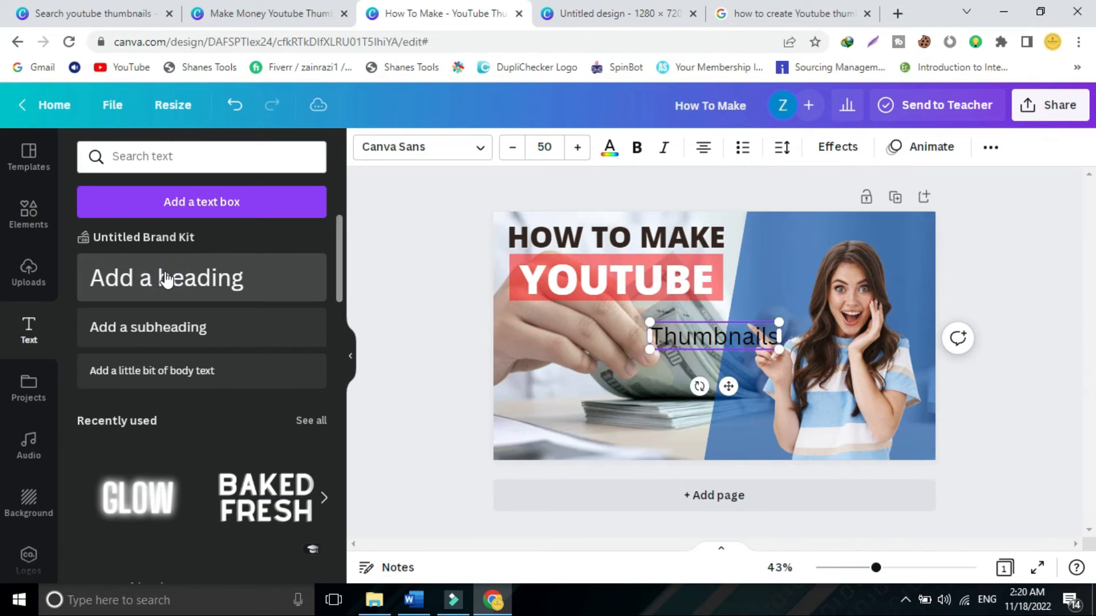
drag(651, 350, 594, 376)
drag(688, 366, 619, 344)
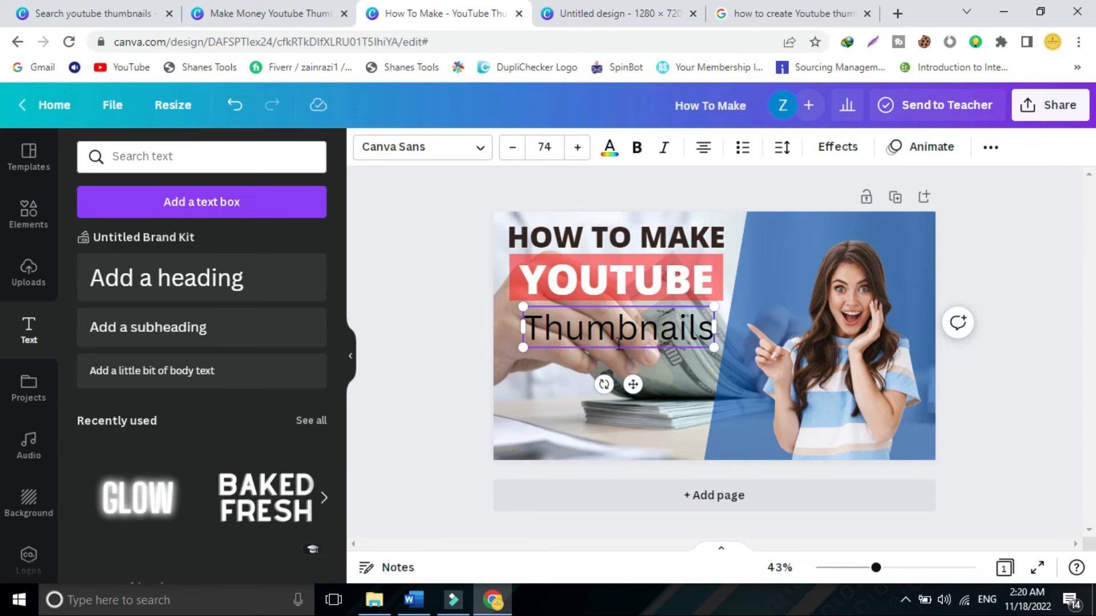
Change the "Thumbnails" text to the Norwester font and enlarge it to size 81.5.
double_click(616, 331)
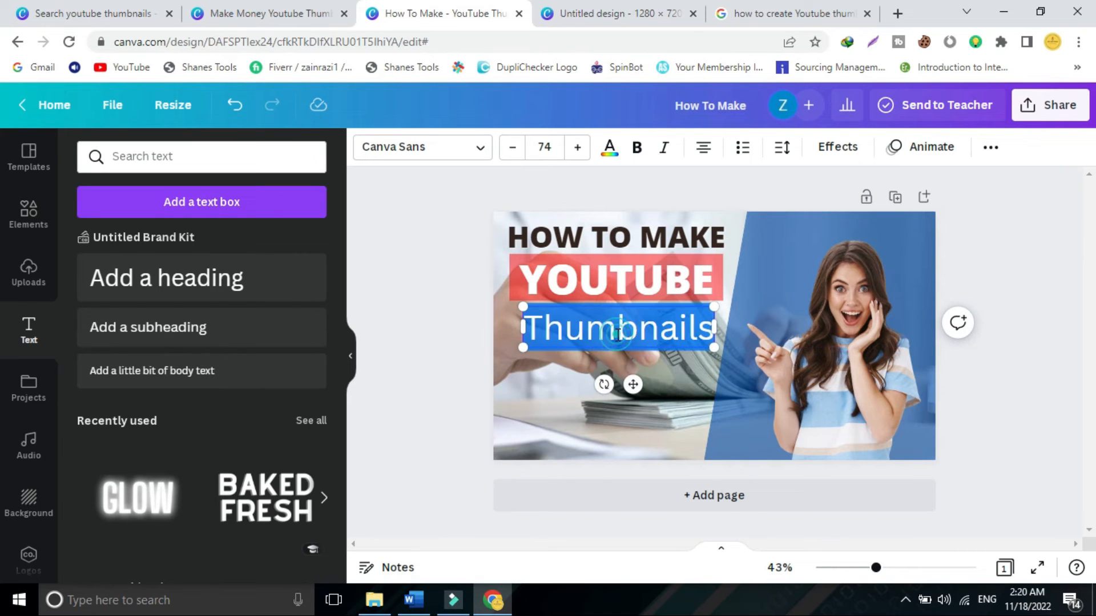
click(481, 150)
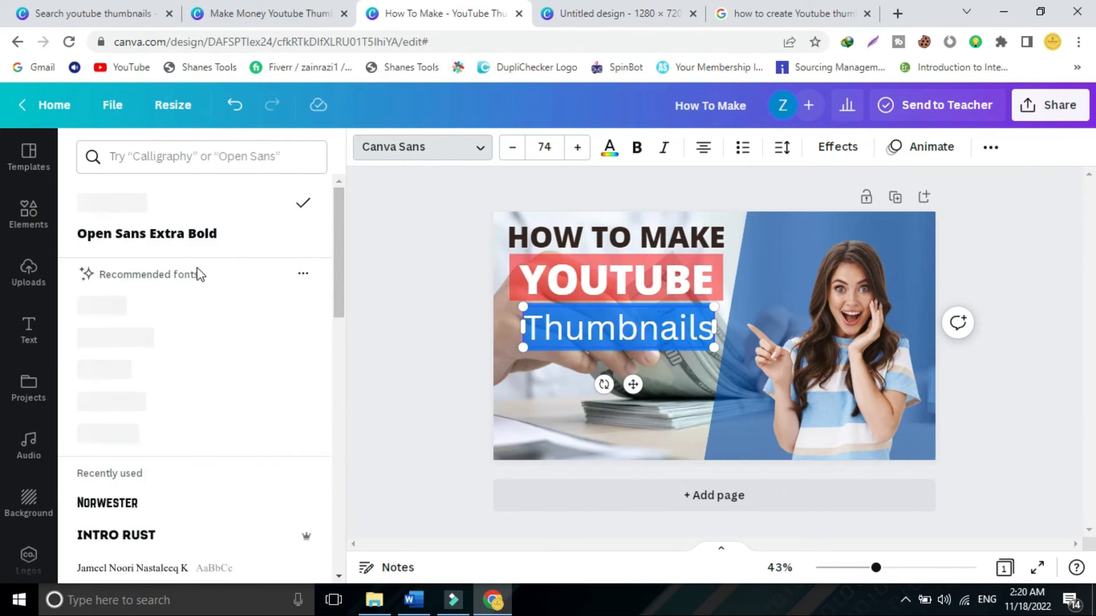
drag(341, 250, 342, 311)
click(172, 315)
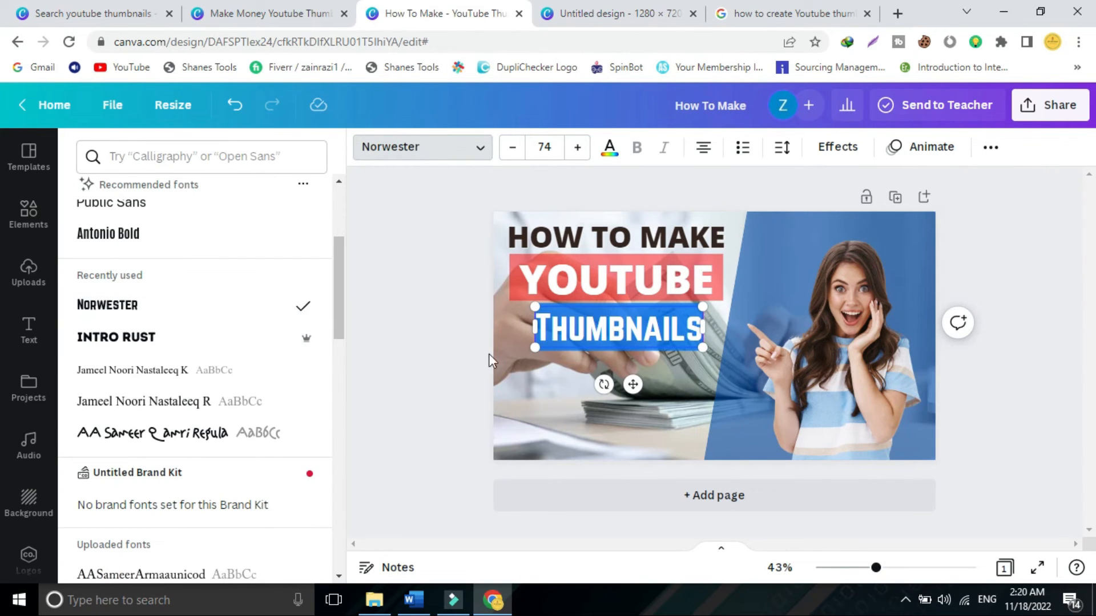
drag(530, 349, 518, 352)
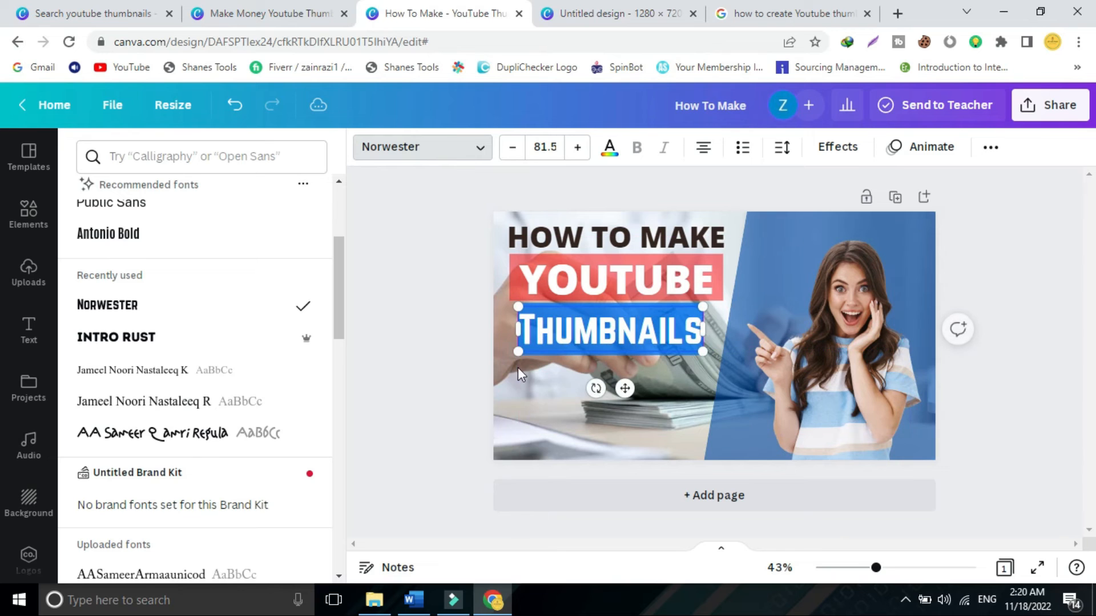
click(430, 296)
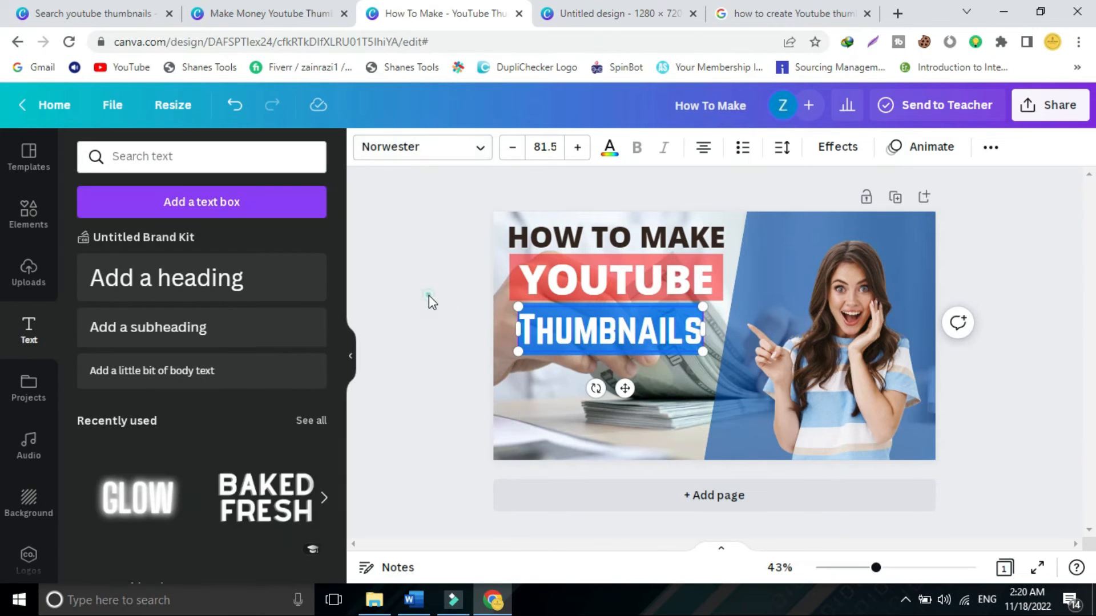
Match the "Thumbnails" text to the other lines' Open Sans Extra Bold font, reduce it to size 73.8 and centre it beneath "YOUTUBE".
click(655, 238)
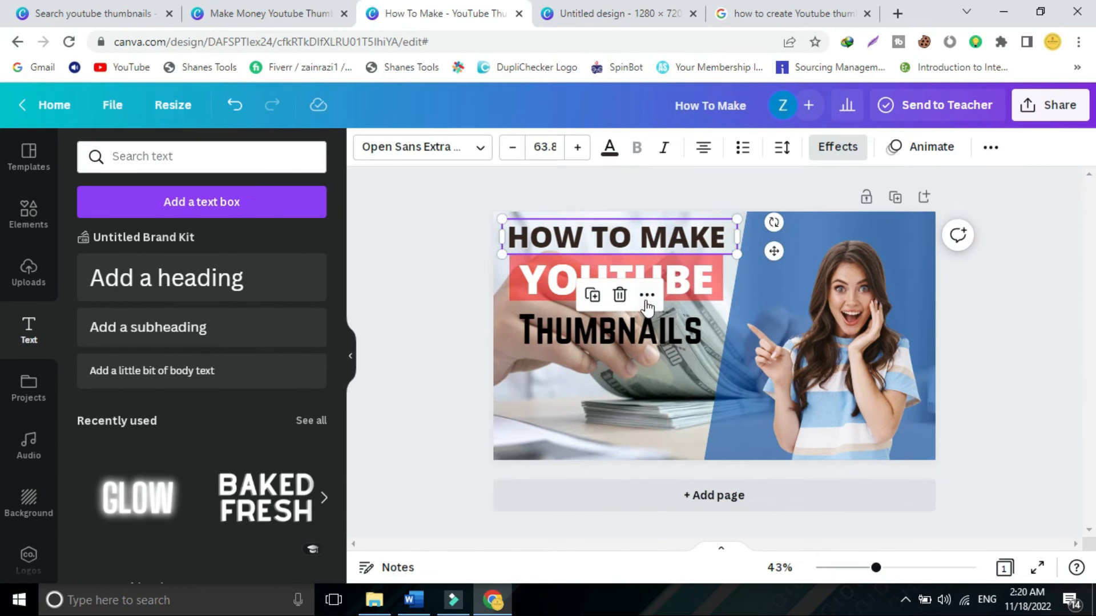
click(631, 334)
click(628, 283)
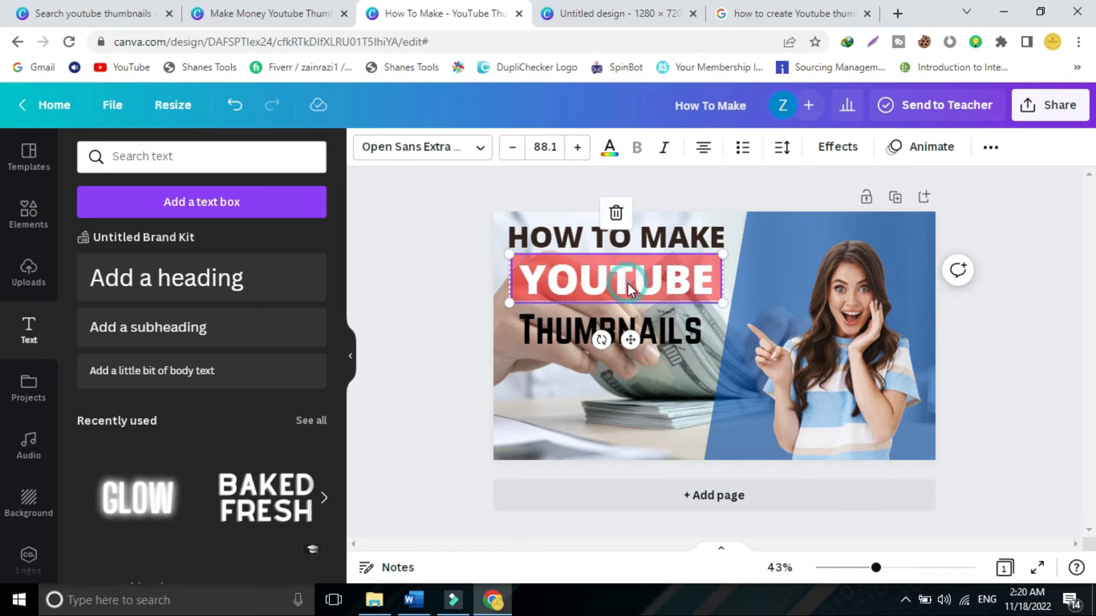
click(615, 335)
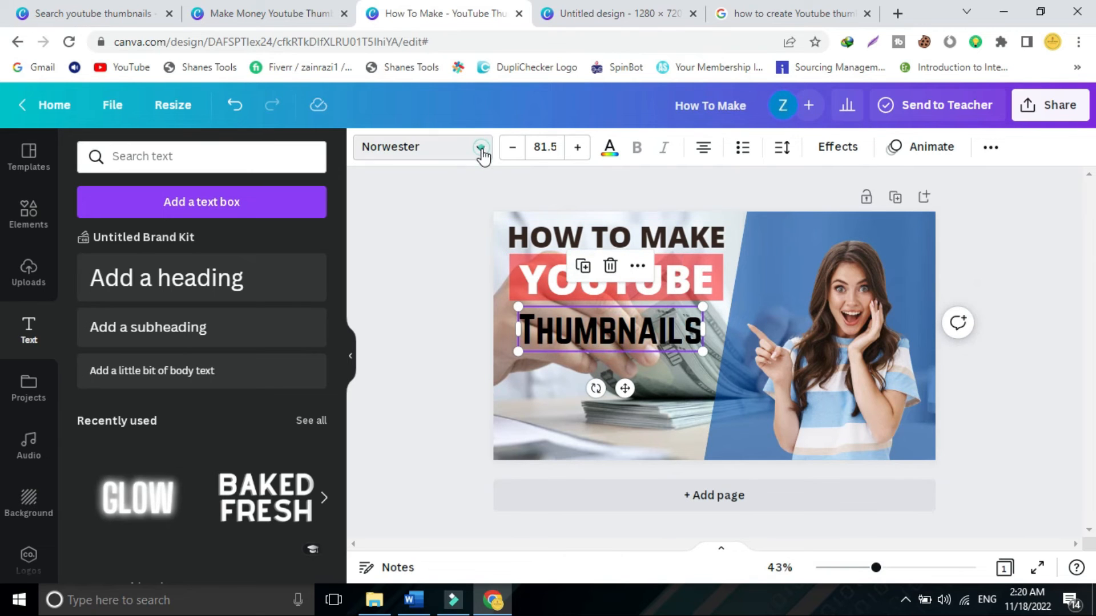
click(481, 148)
drag(340, 284, 337, 223)
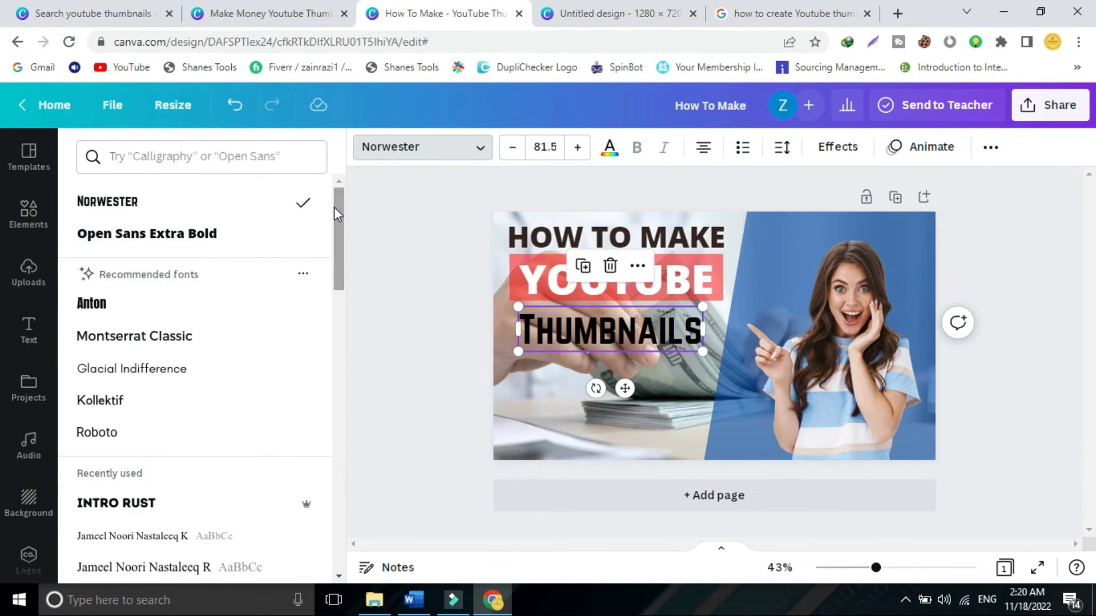
click(236, 236)
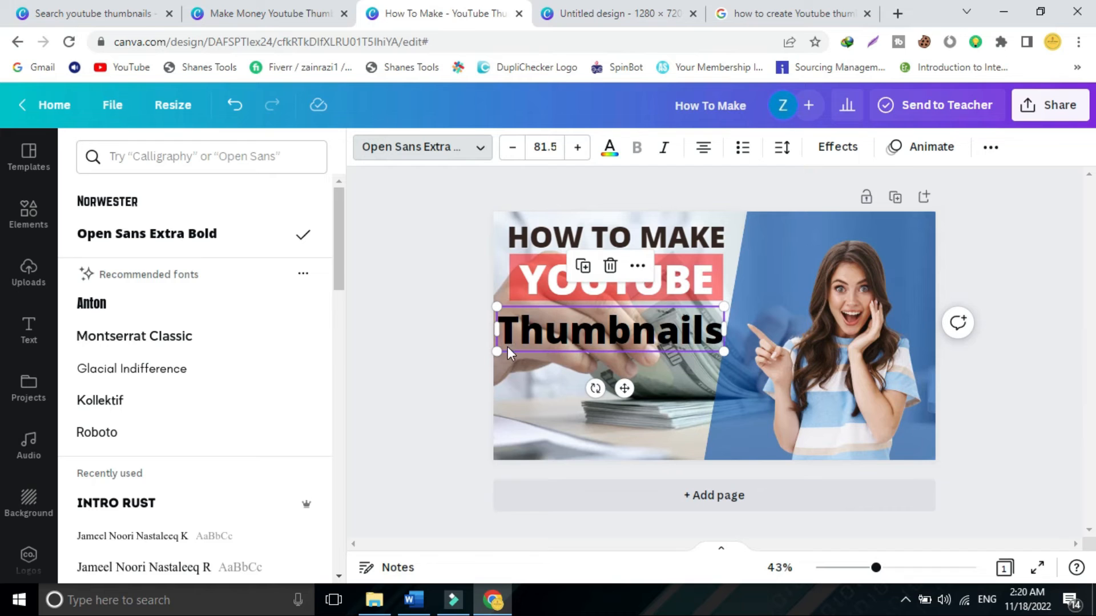
drag(496, 353, 517, 348)
drag(634, 349, 623, 343)
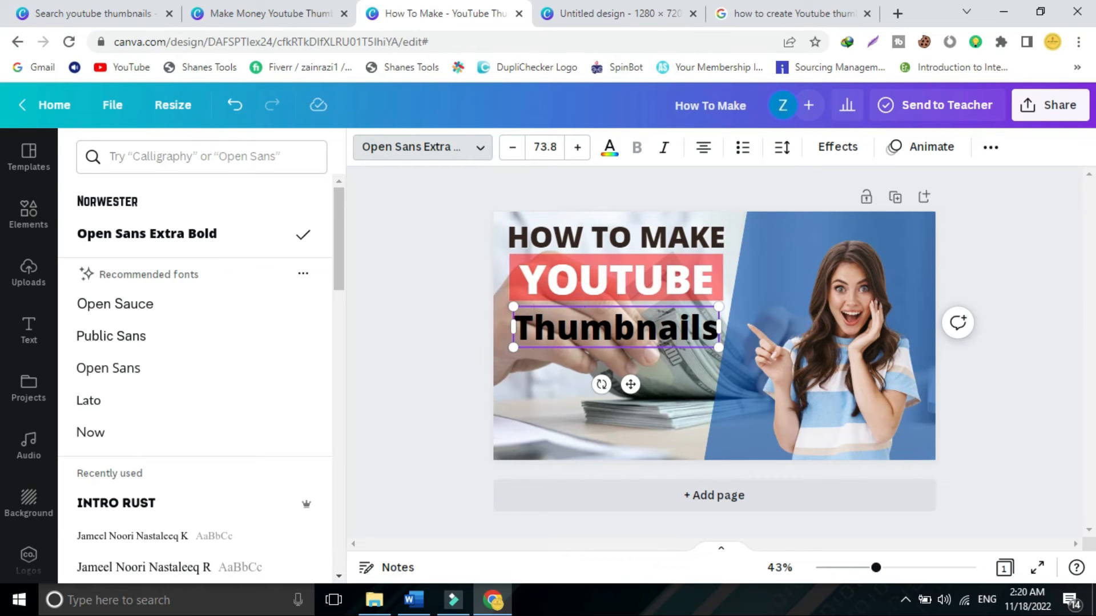
Rewrite the third line as "THUMBNAIL" in capitals, reduce it to size 71.1 and align it directly beneath the red box.
drag(533, 329, 714, 329)
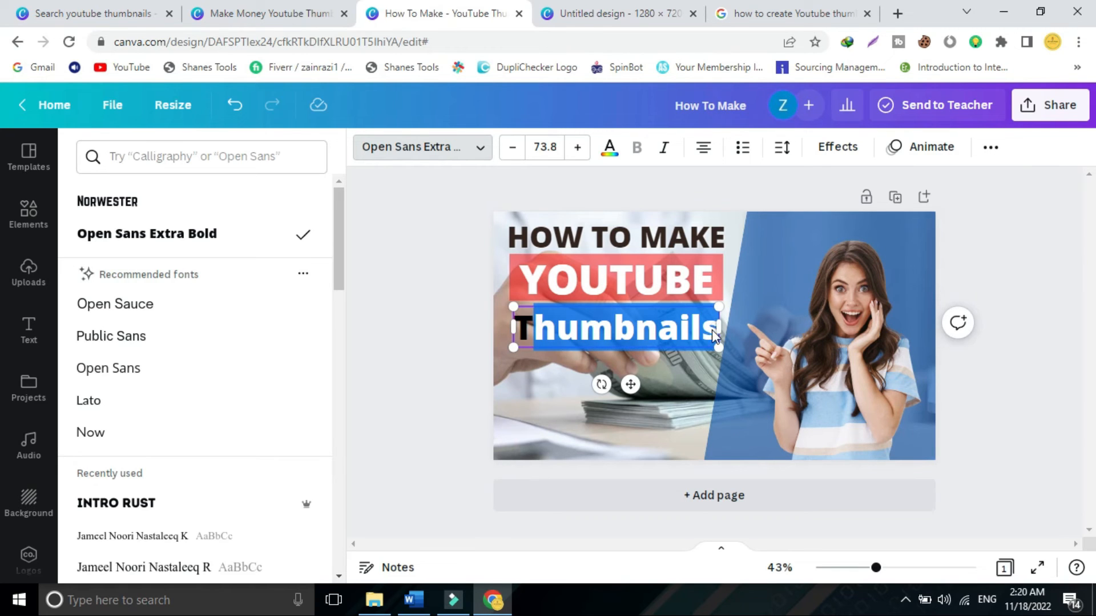
text(HUB)
key(BackSpace)
text(MBNAIL)
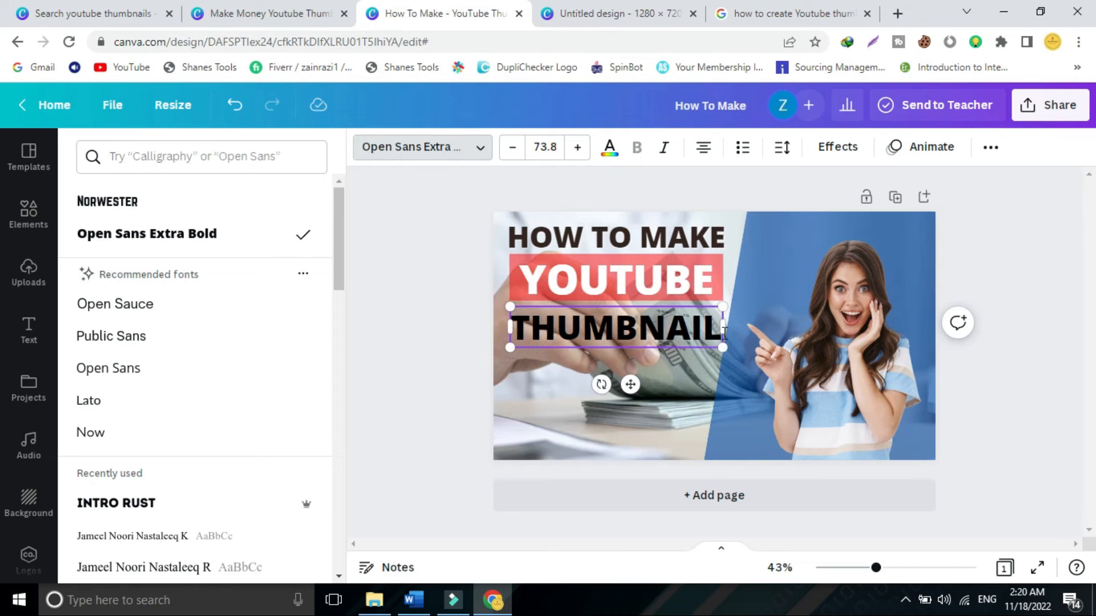
drag(721, 349, 713, 345)
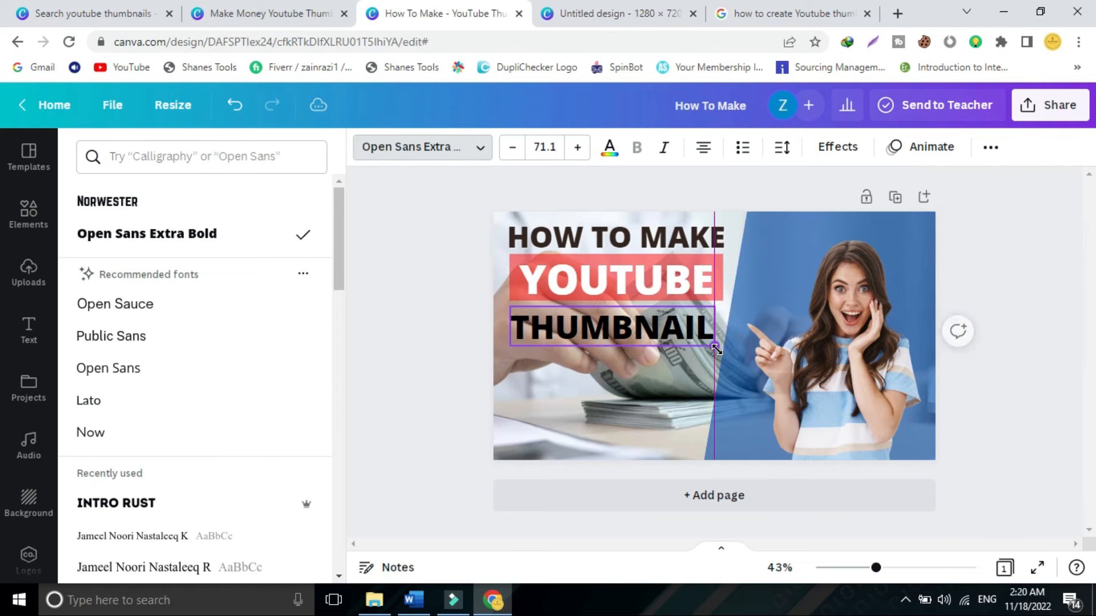
drag(627, 382, 635, 378)
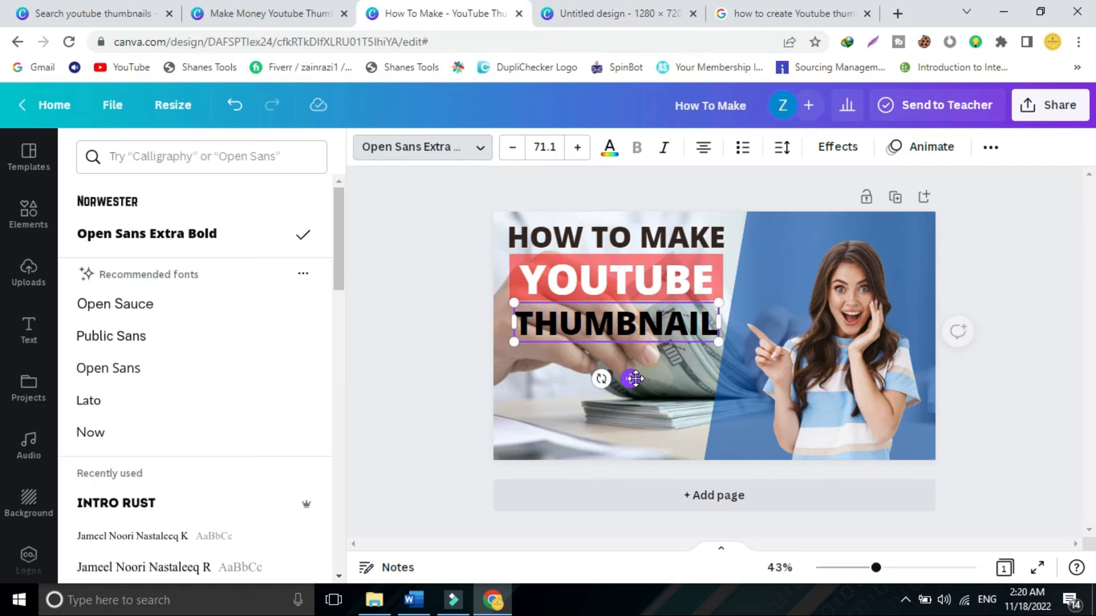
click(372, 347)
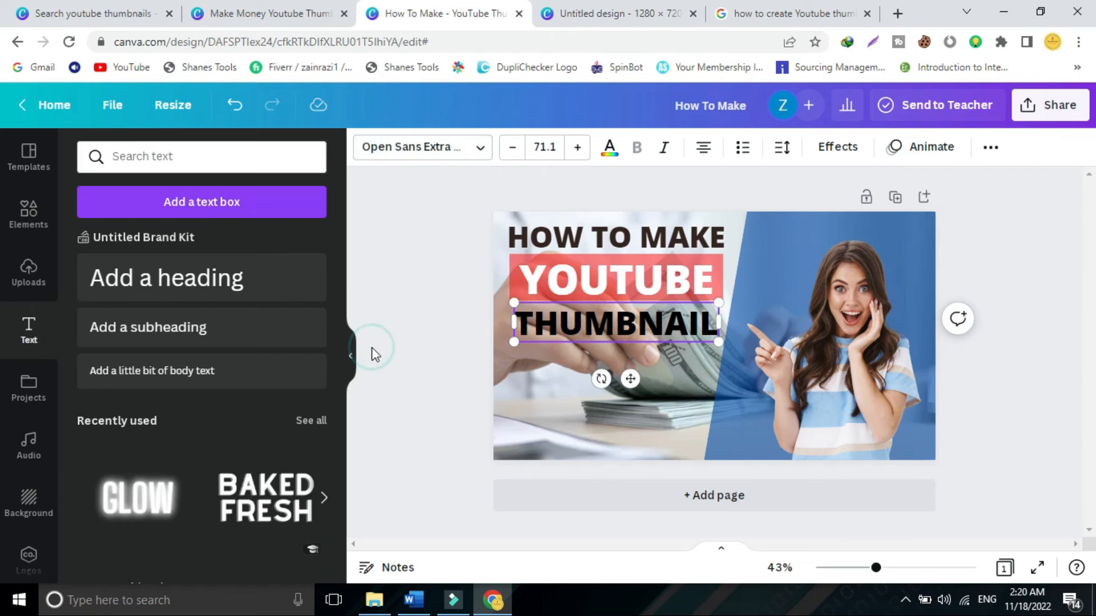
Group the "HOW TO MAKE", "YOUTUBE" and "THUMBNAIL" lines and move the group down to the vertical middle of the thumbnail.
click(502, 229)
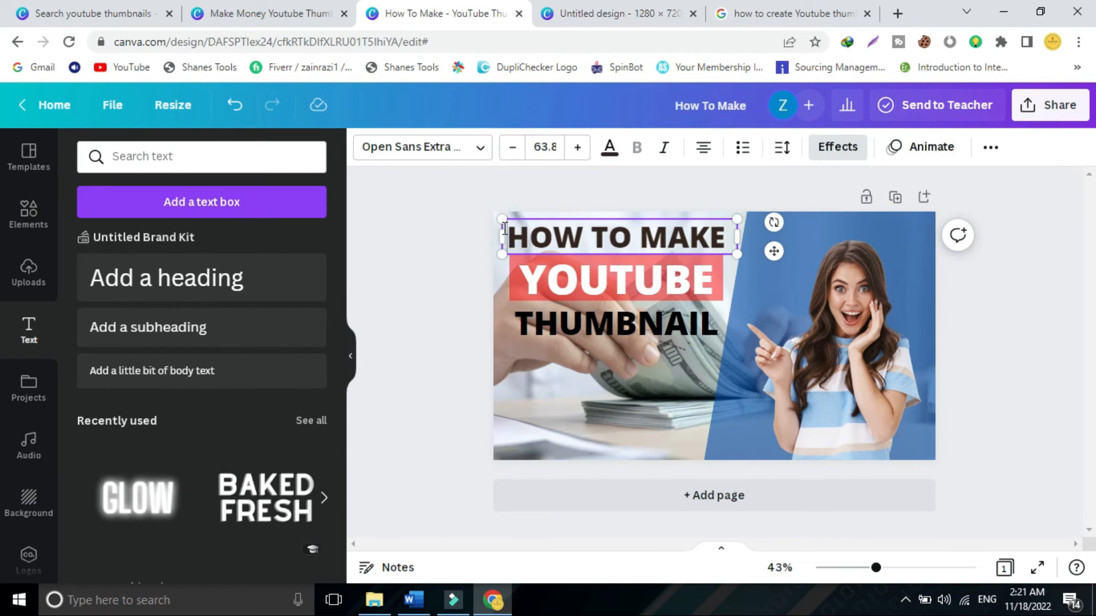
shift+click(567, 281)
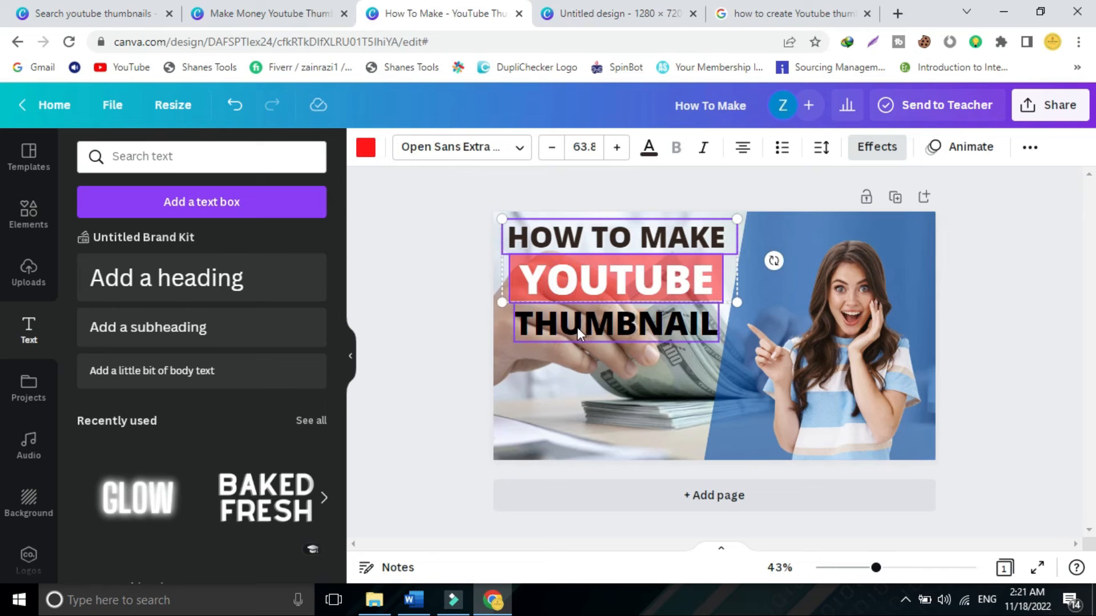
shift+click(577, 327)
right_click(567, 281)
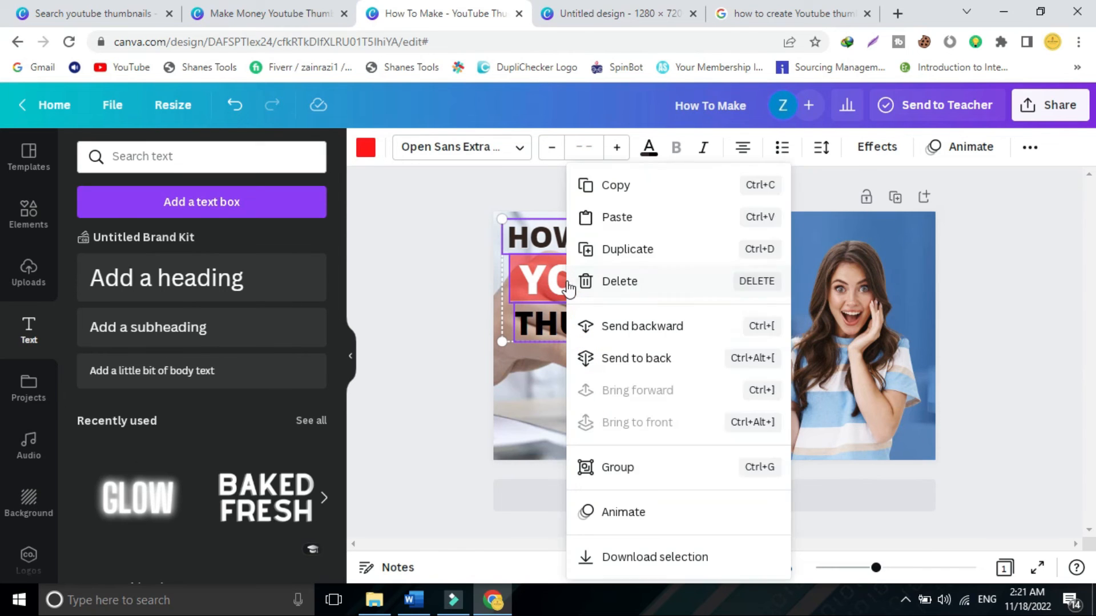
click(635, 465)
drag(608, 327, 597, 358)
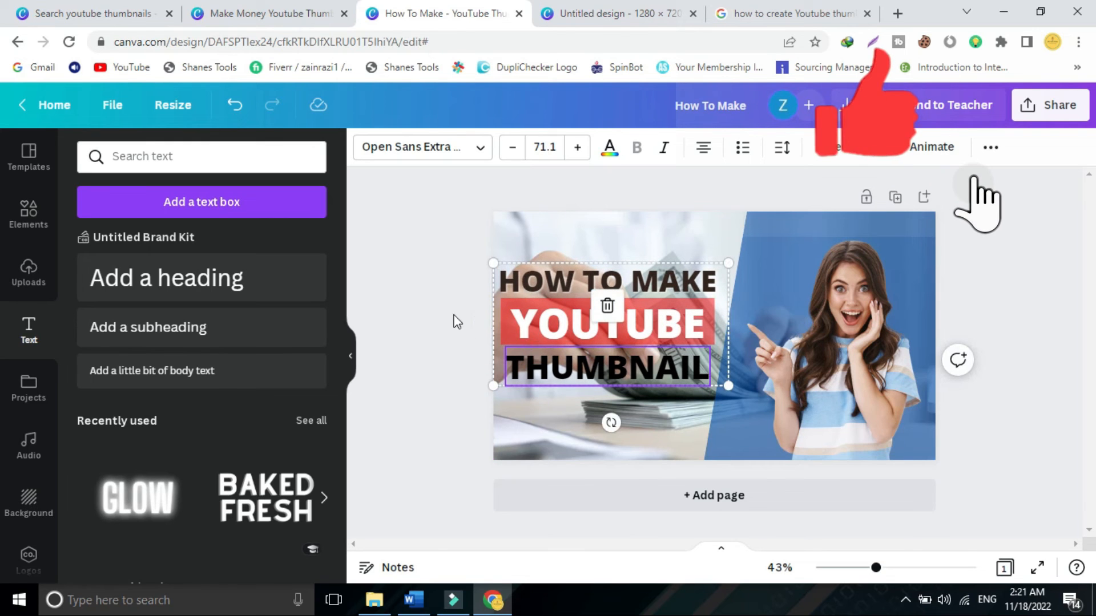
click(434, 306)
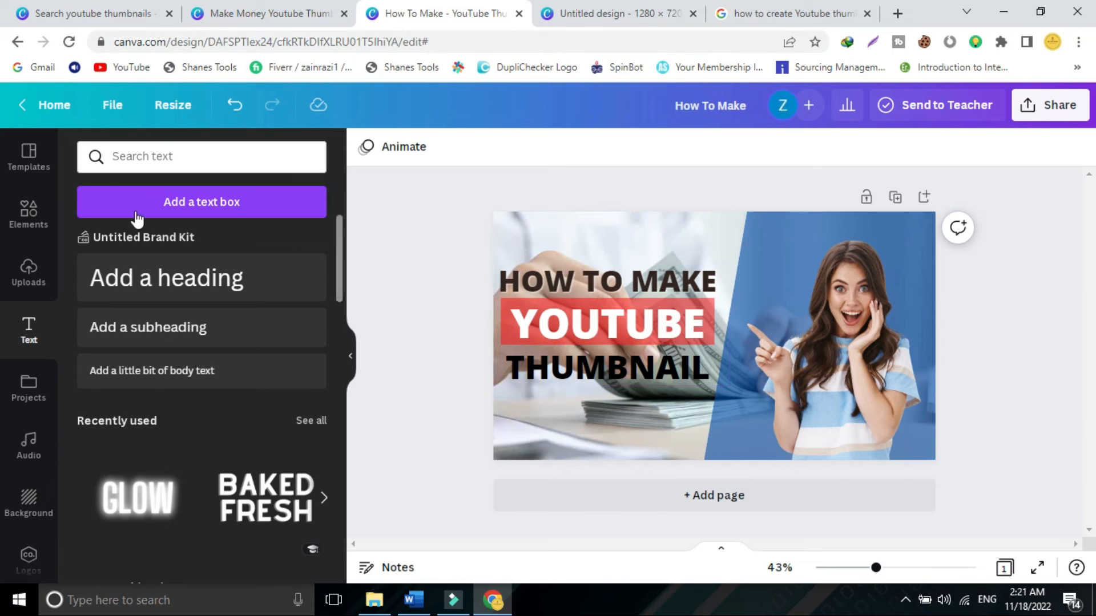
Search the elements for "subscribe" and add the red YouTube subscribe button with the clicking hand.
click(145, 156)
click(33, 217)
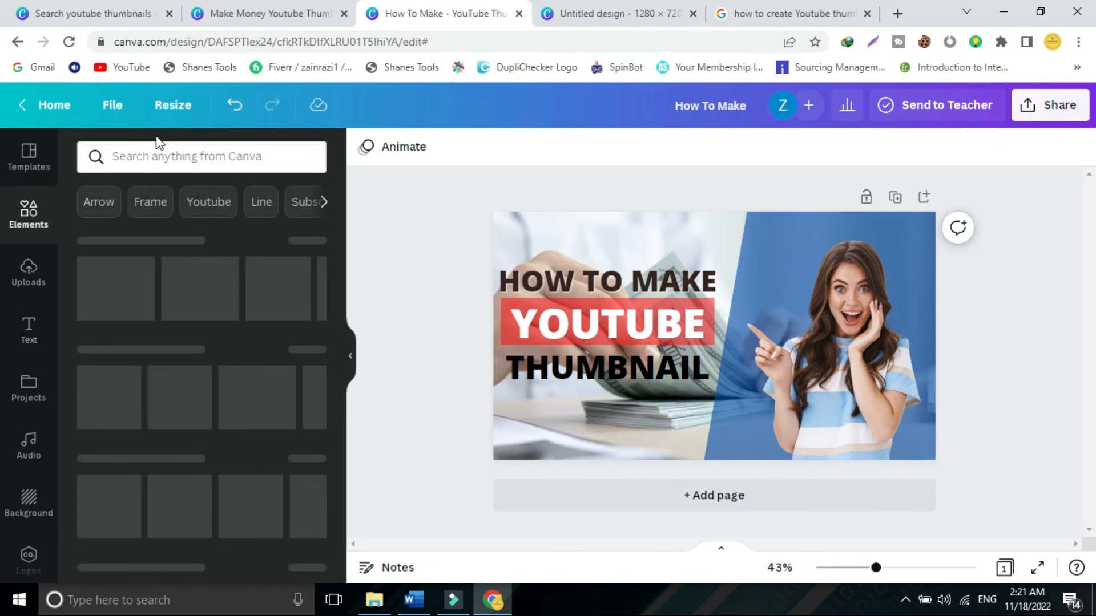
click(152, 155)
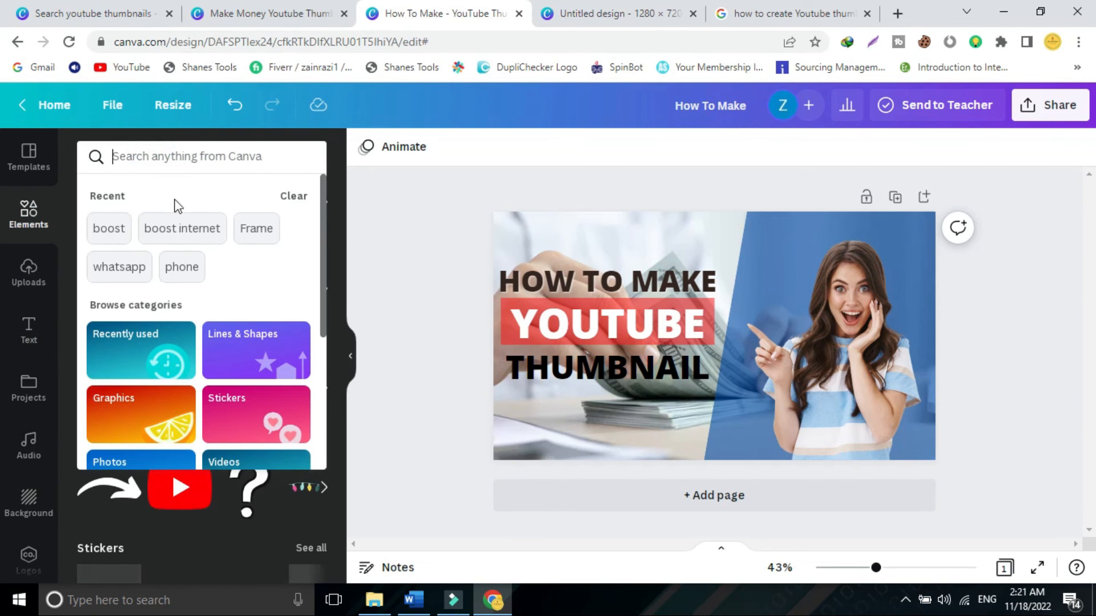
text(SUBS)
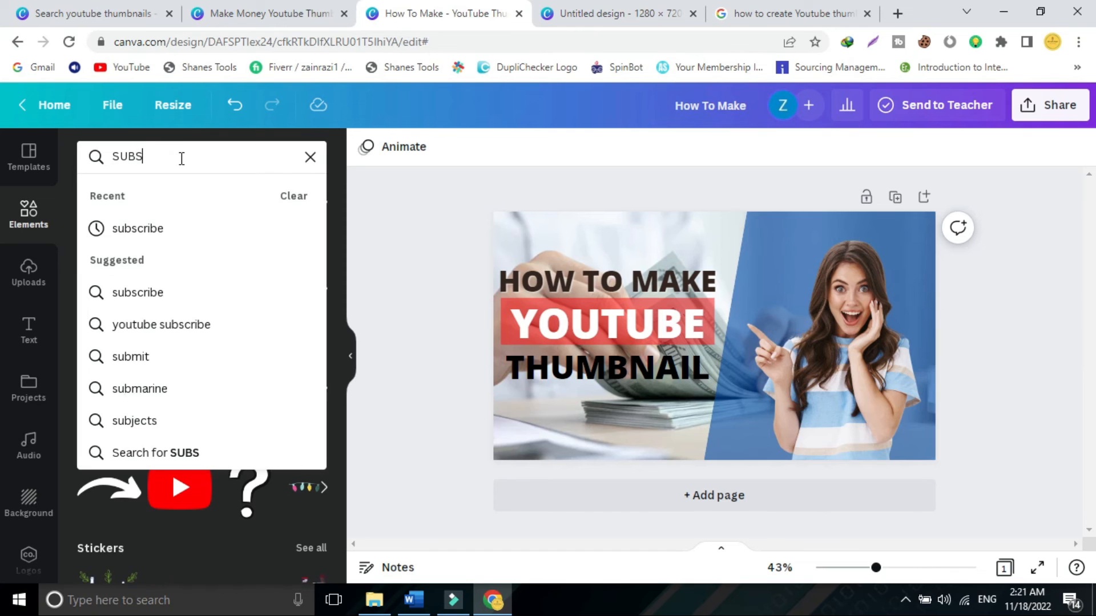
click(165, 227)
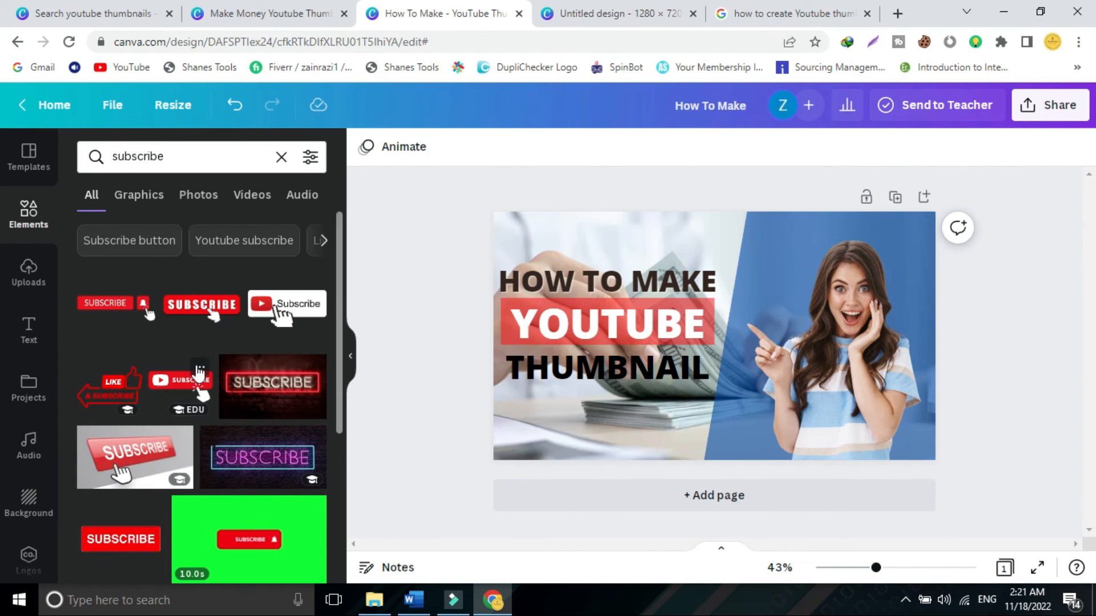
click(187, 375)
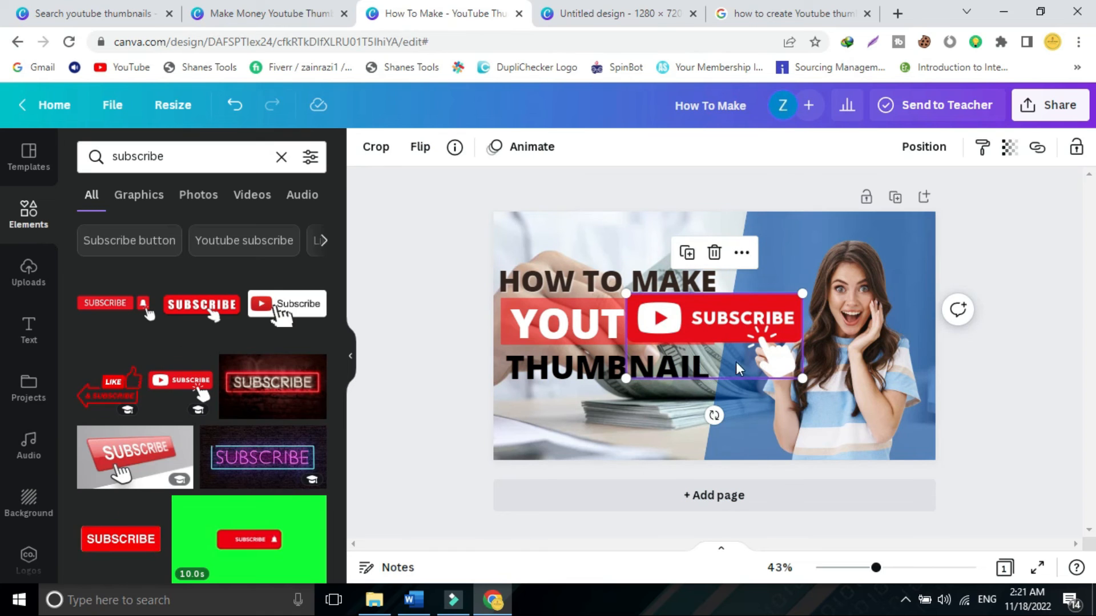
Shrink the subscribe button and position it in the thumbnail's lower-left corner, below "THUMBNAIL".
drag(626, 379, 546, 443)
key(Up)
key(Up)
key(Up)
key(Up)
key(Up)
key(Up)
key(Up)
key(Up)
key(Up)
key(Up)
key(Up)
key(Up)
key(Up)
key(Up)
key(Up)
key(Up)
key(Up)
key(Up)
key(Up)
key(Up)
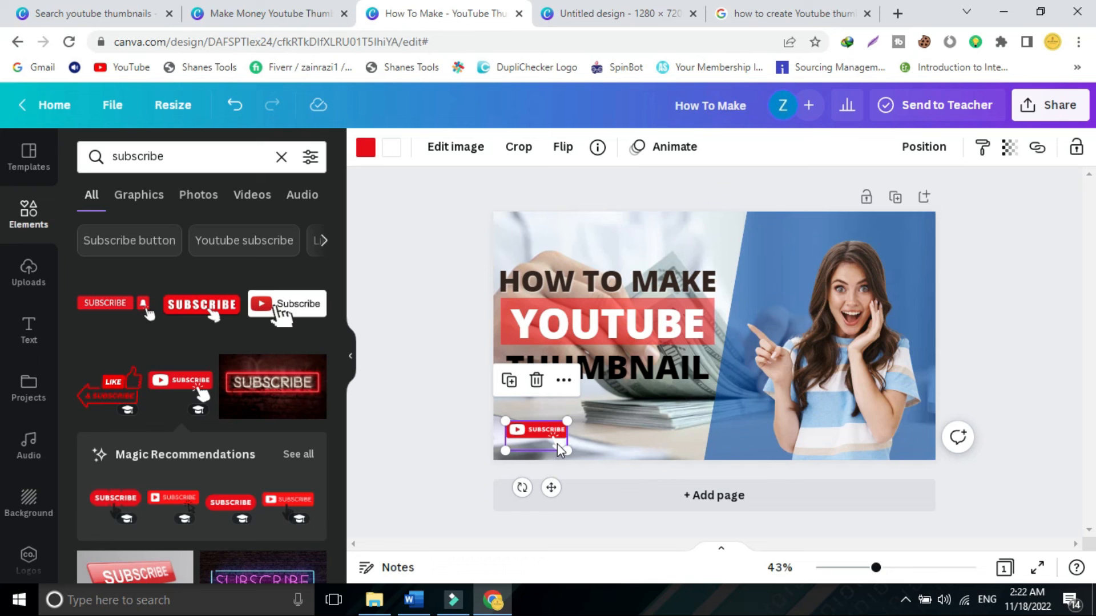
Try black and dark blue for the subscribe button's white parts and slightly enlarge the button.
click(392, 152)
click(136, 234)
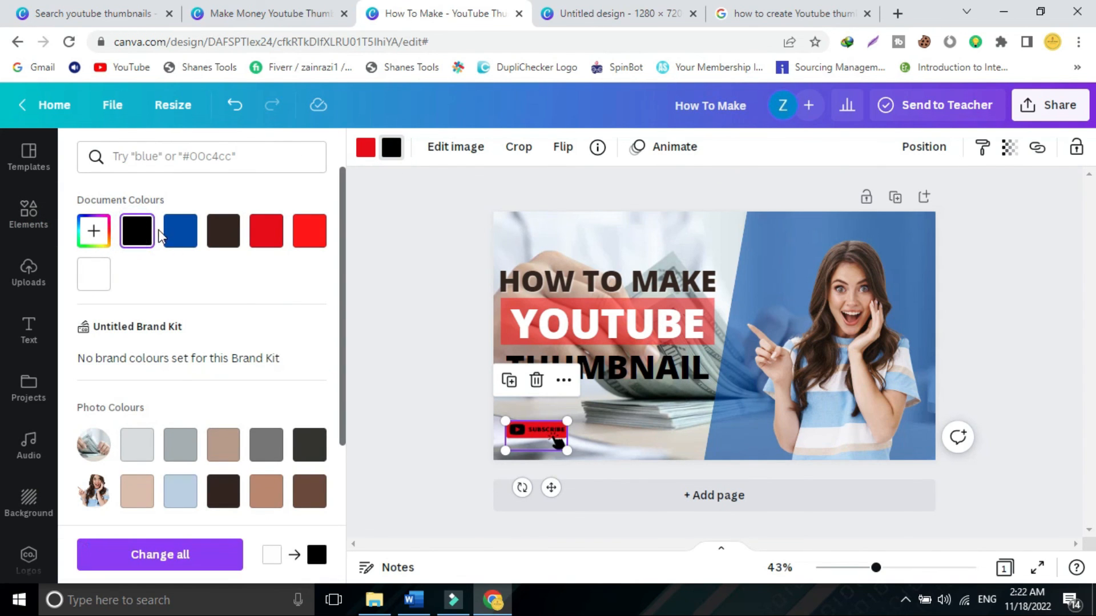
click(180, 235)
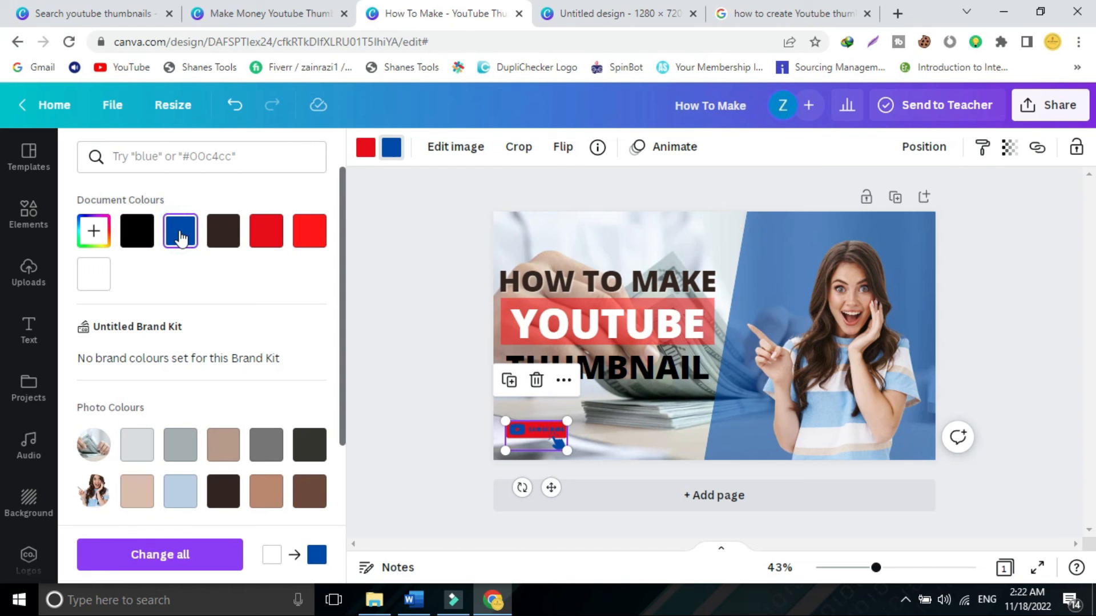
drag(567, 422, 590, 411)
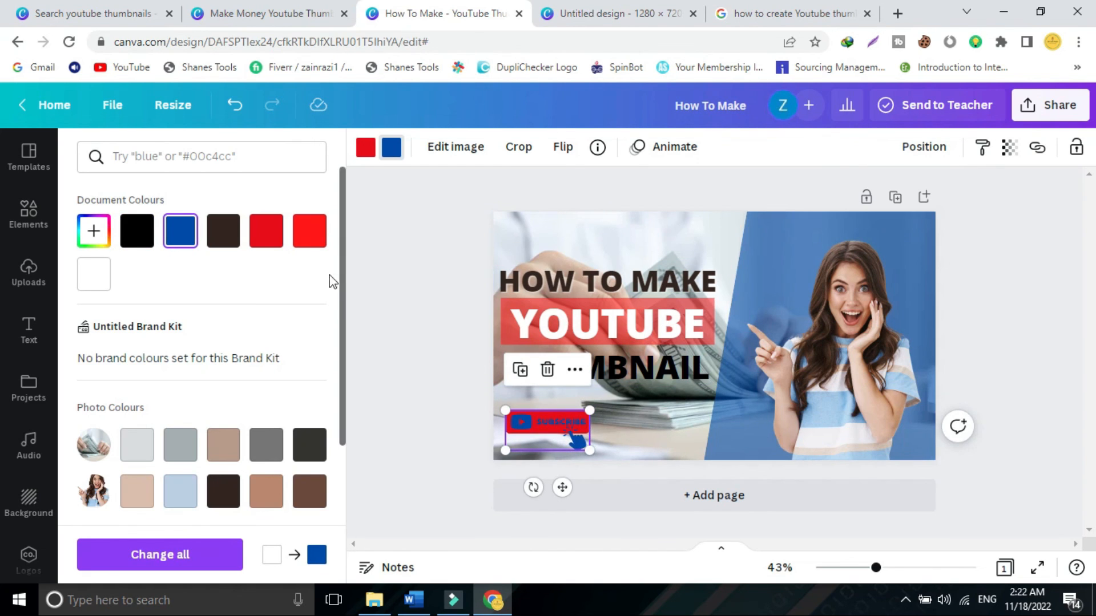
Try yellow, orange, turquoise and pink for the subscribe button's icon, label and hand, and set them back to white.
drag(343, 306, 331, 443)
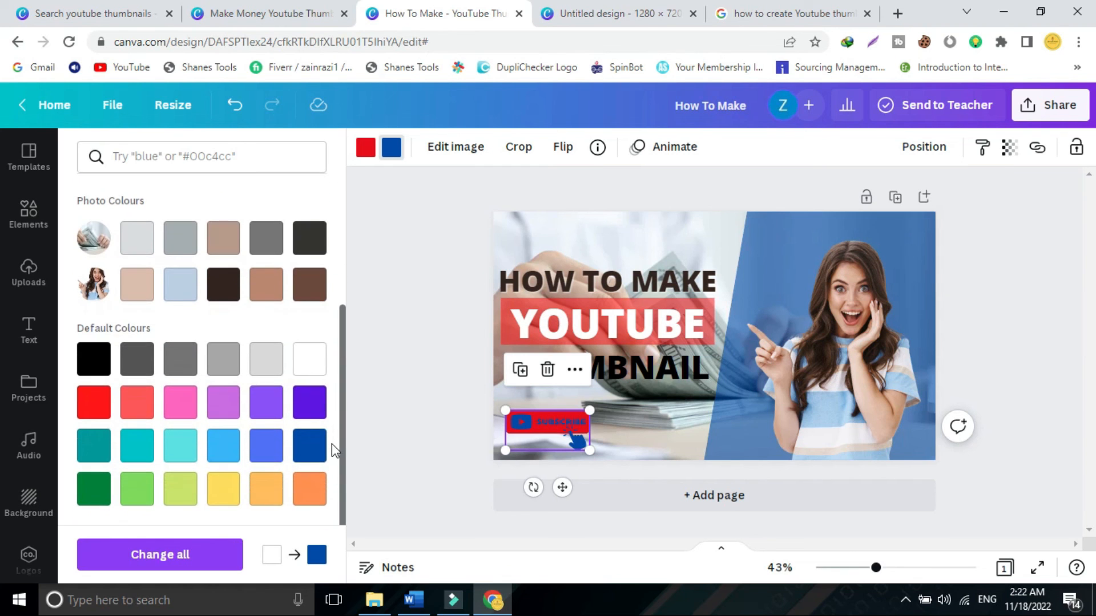
click(223, 492)
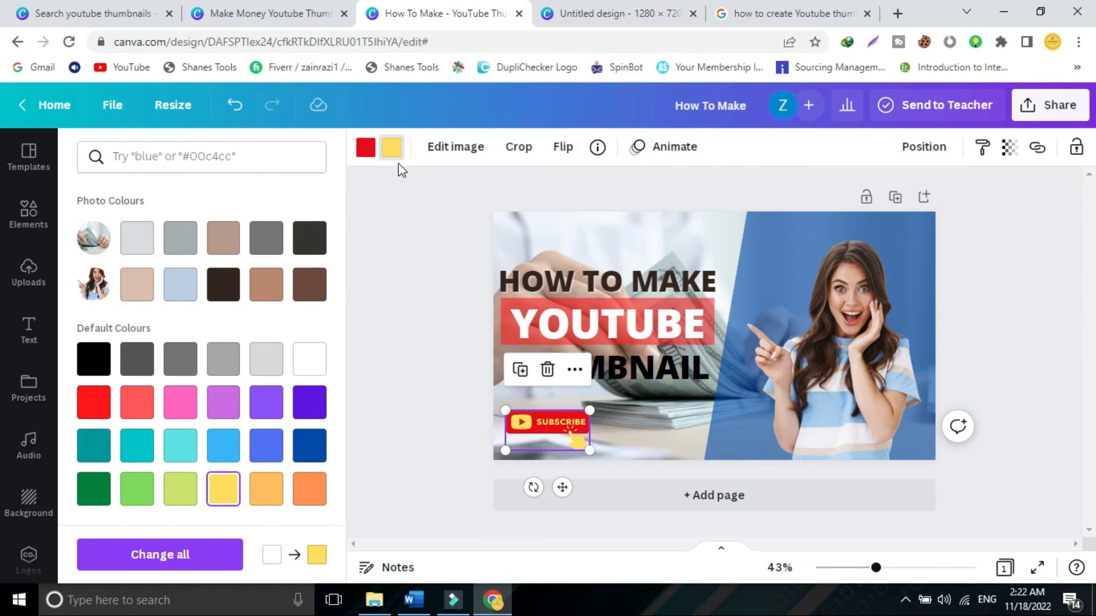
click(262, 498)
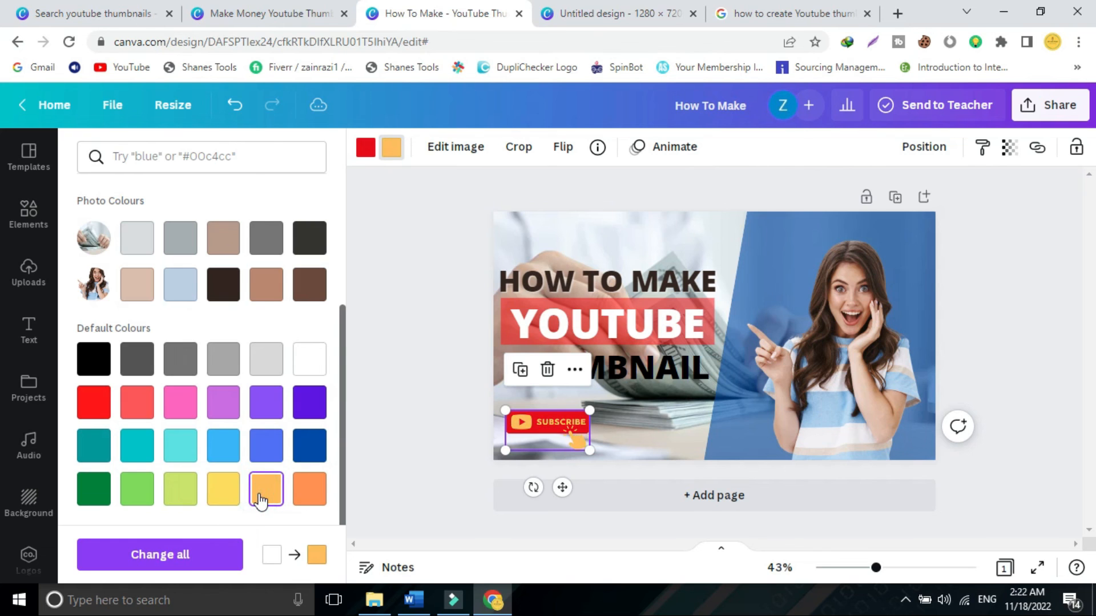
click(176, 448)
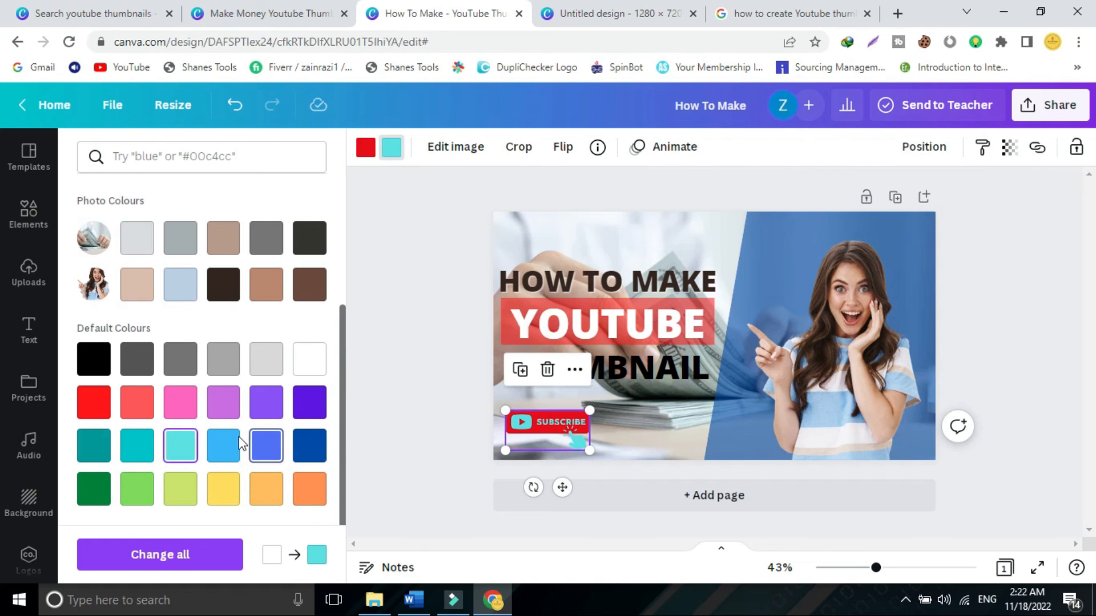
click(181, 404)
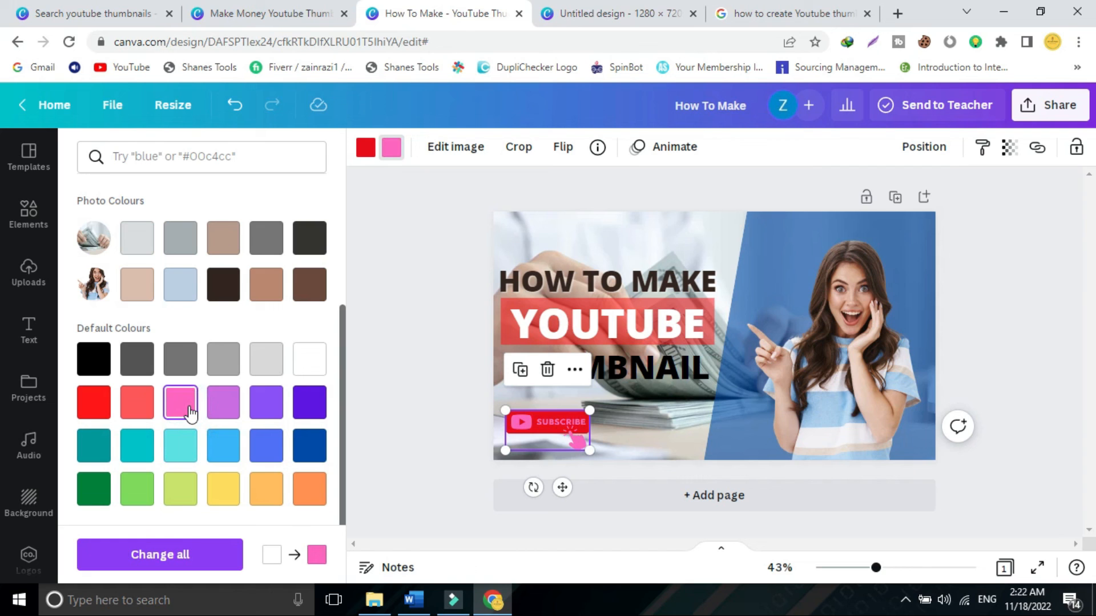
click(308, 360)
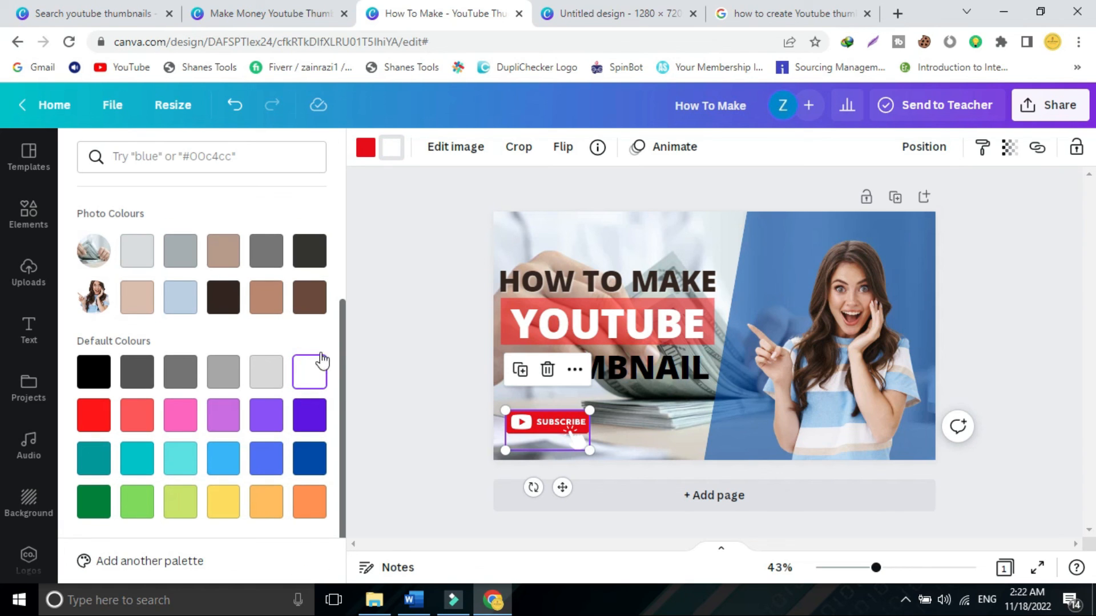
click(435, 294)
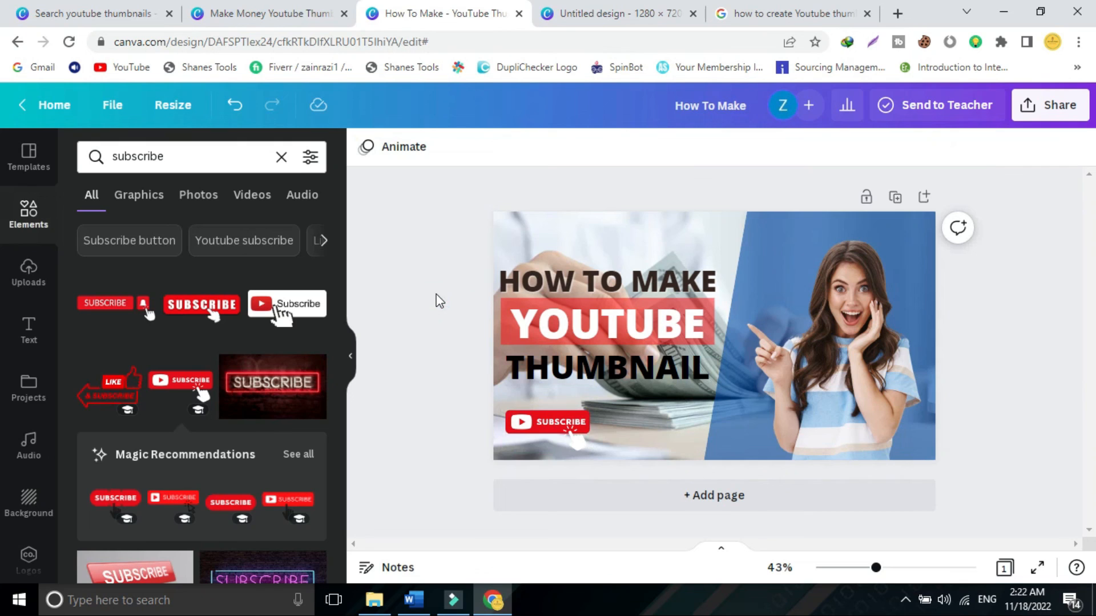